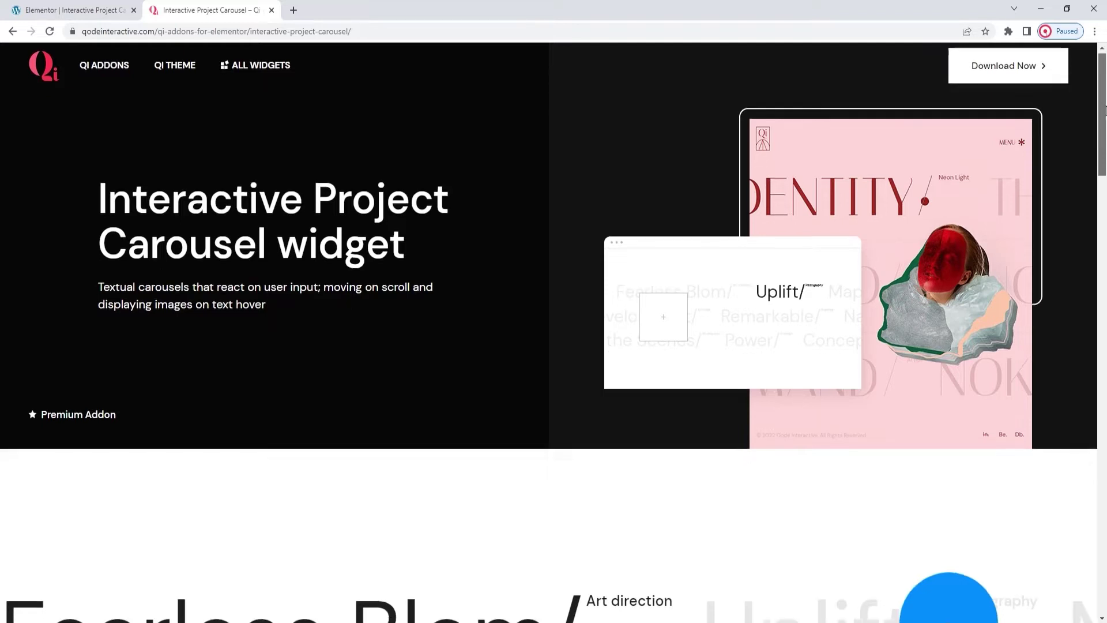
- Drag the Qi Addons page scrollbar down to the 'Scroll to reveal images' laptop demo
left_click_drag(1105, 107, 1105, 182)
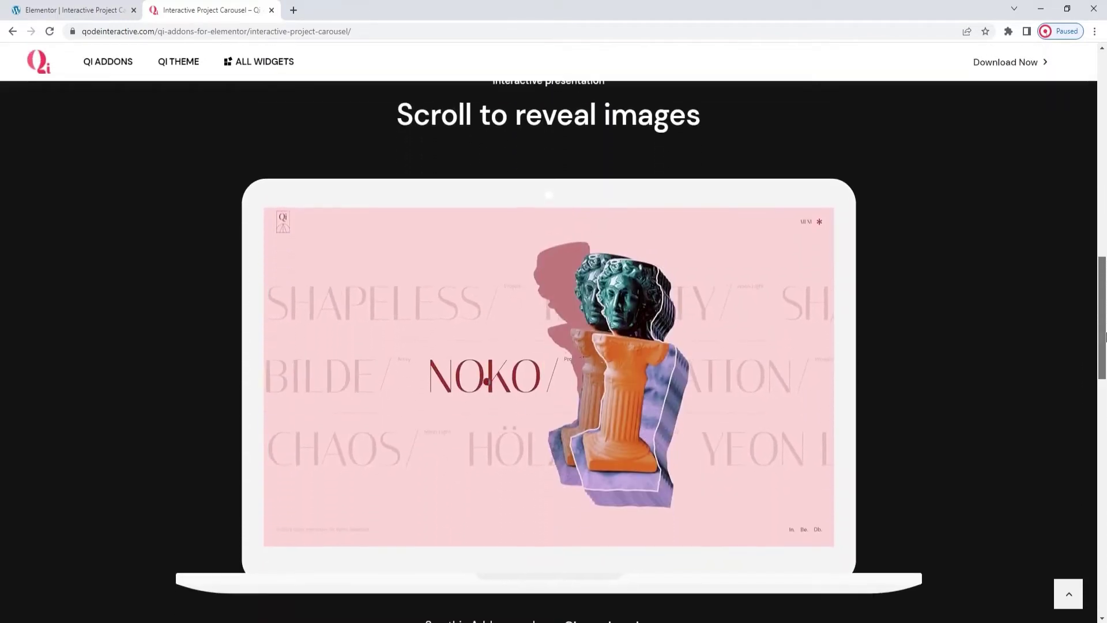
- Scroll further down to the italic carousel example with Uplift, Mapping and Community
scroll(1104, 329, "down", 1)
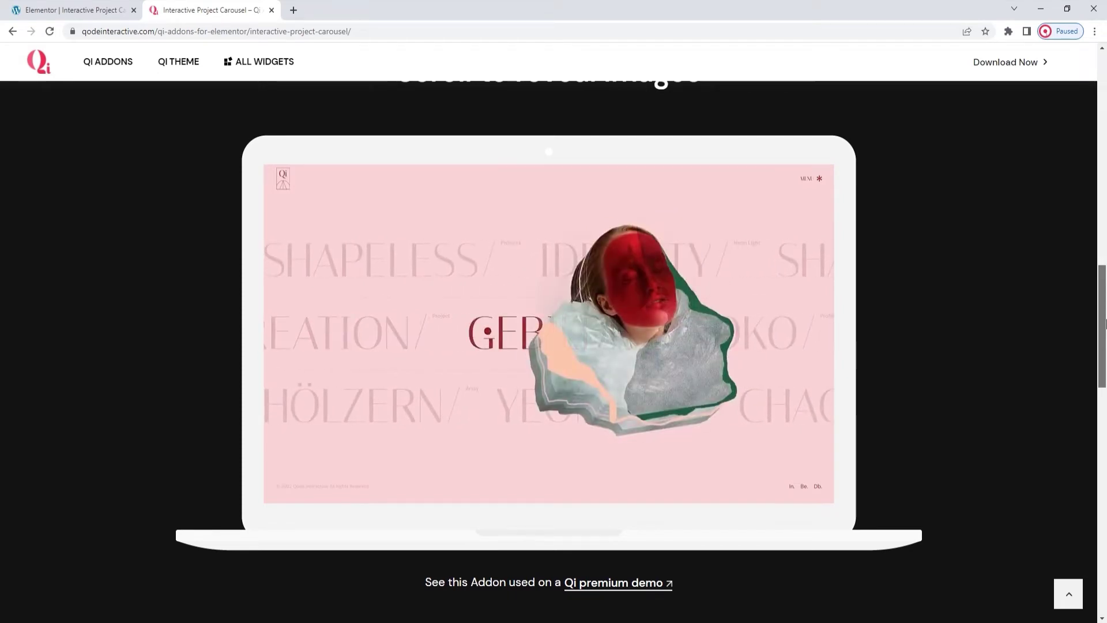
left_click_drag(1104, 323, 1104, 462)
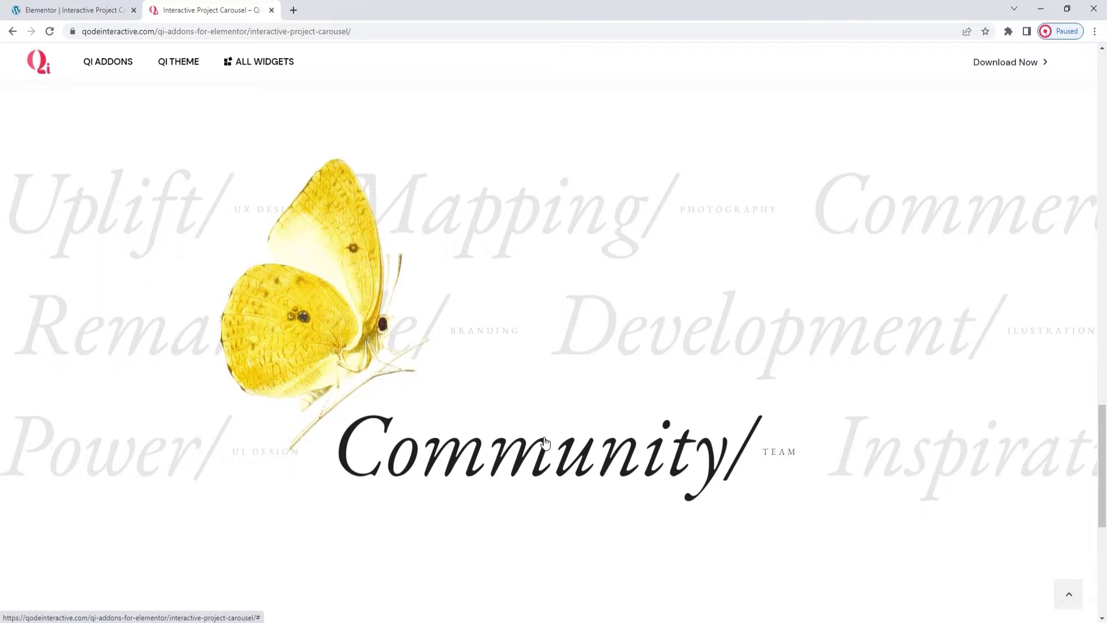
scroll(1042, 470, "down", 2)
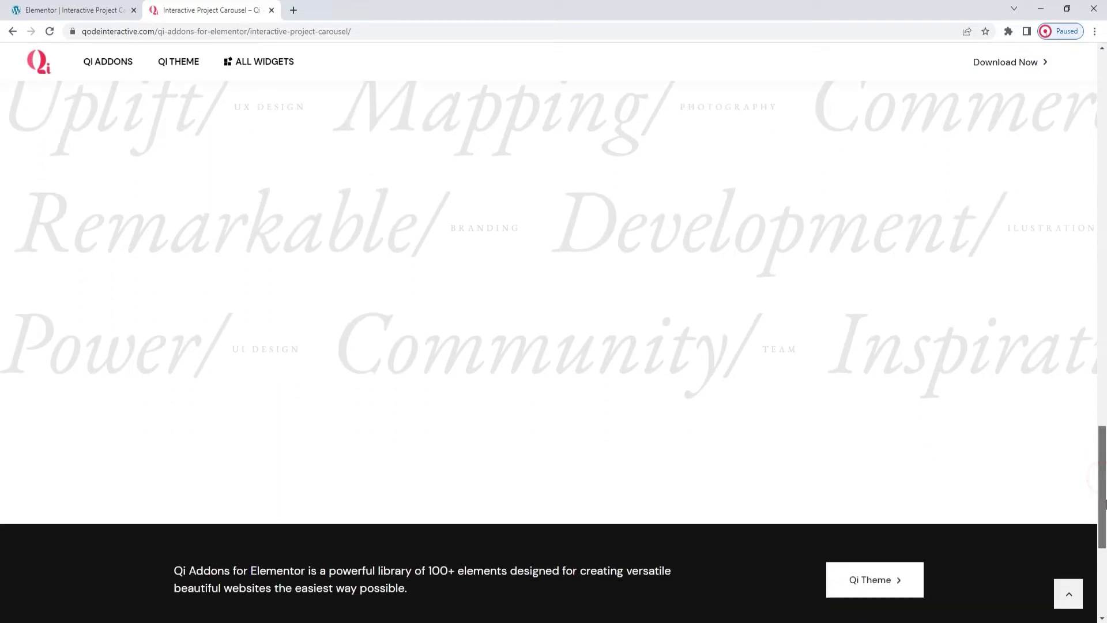
- In the Elementor tab, search widgets for 'intera' and drop Interactive Project Carousel into the empty section
left_click(72, 10)
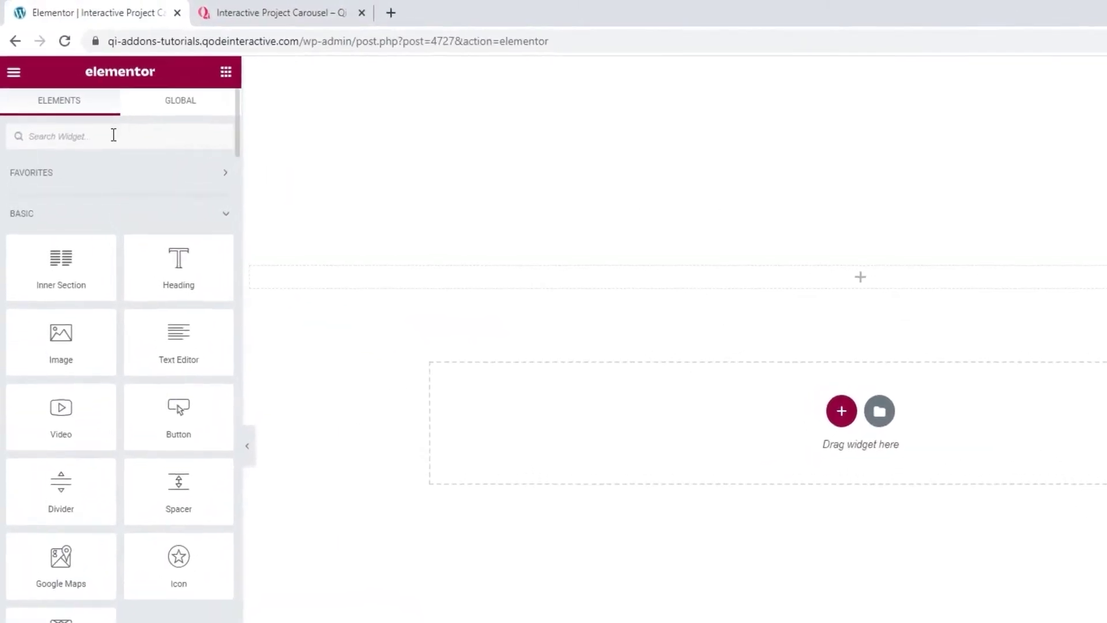
left_click(113, 135)
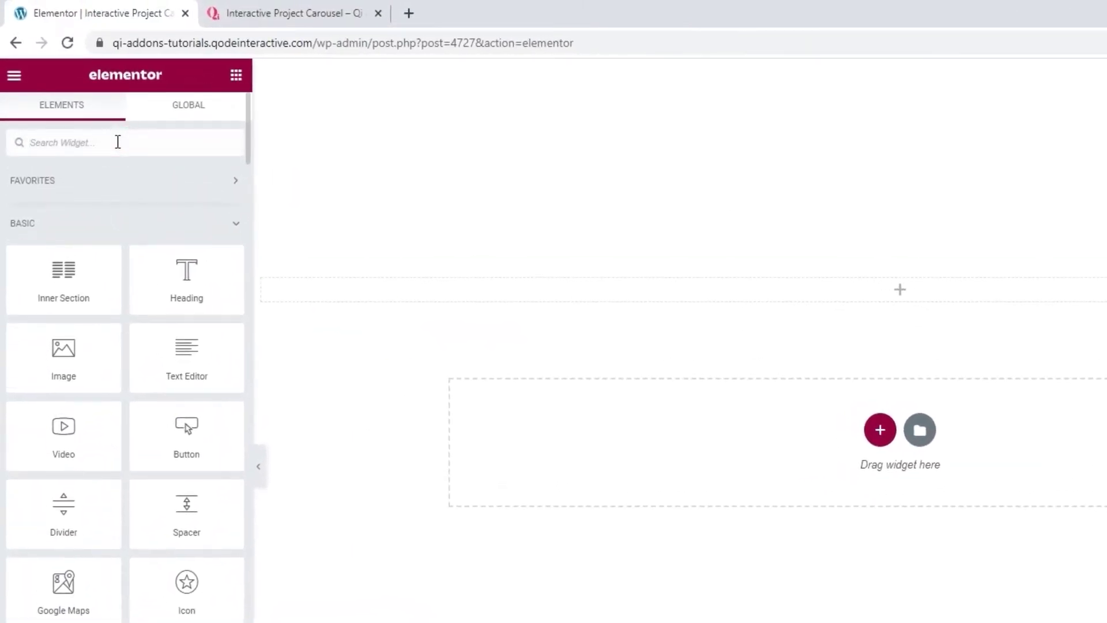
type("intera")
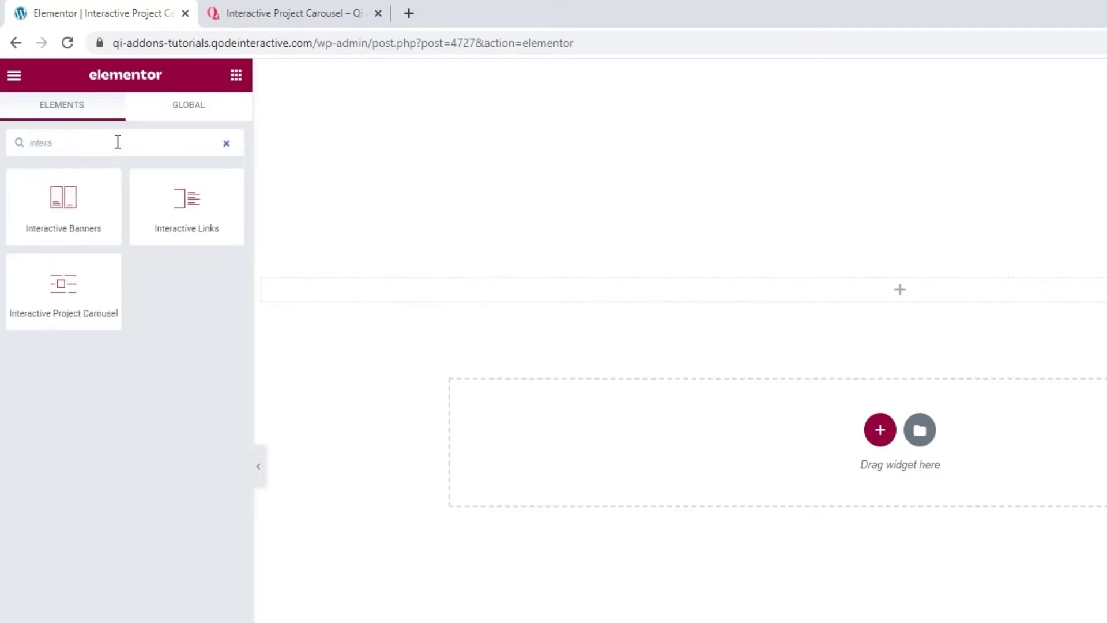
left_click_drag(64, 277, 606, 284)
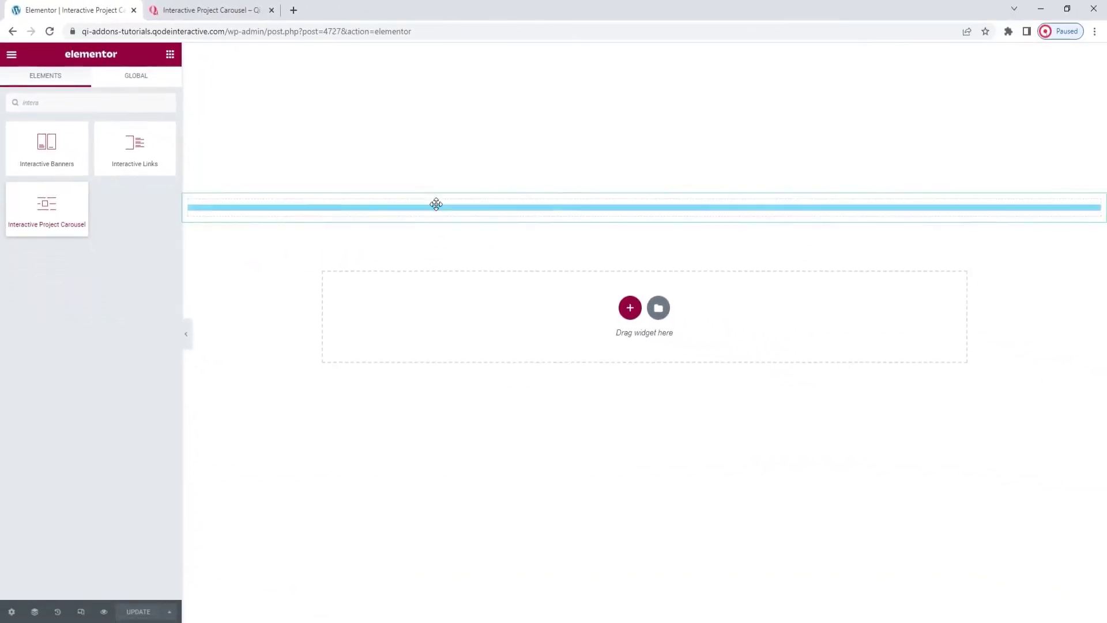
left_click_drag(436, 205, 436, 204)
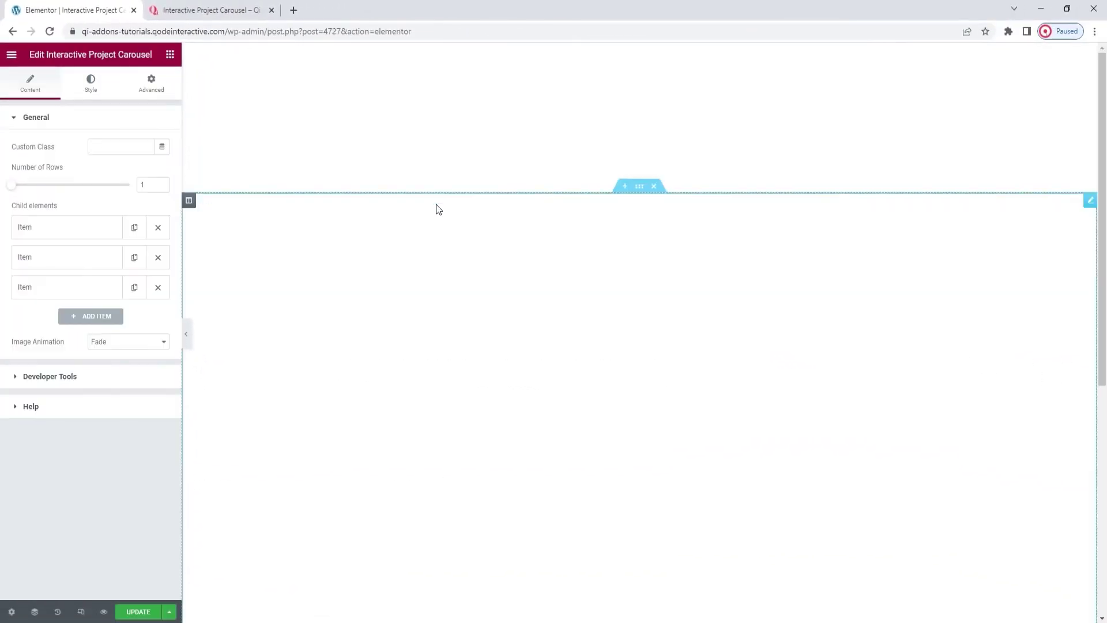
scroll(428, 210, "down", 3)
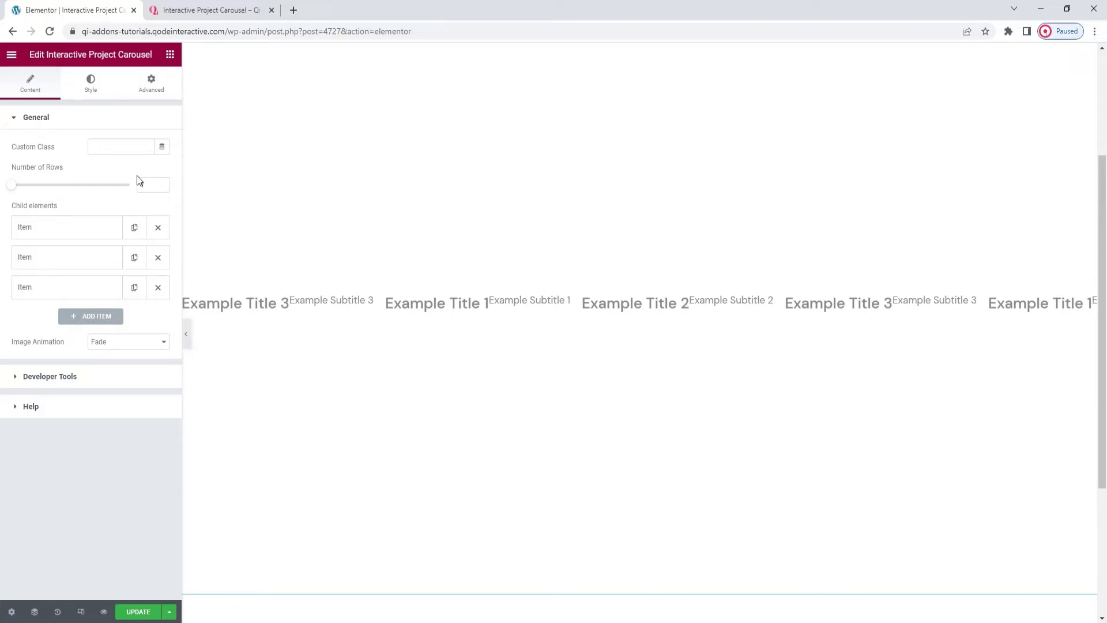
- Set the carousel's Number of Rows to 2
left_click(154, 187)
type("1")
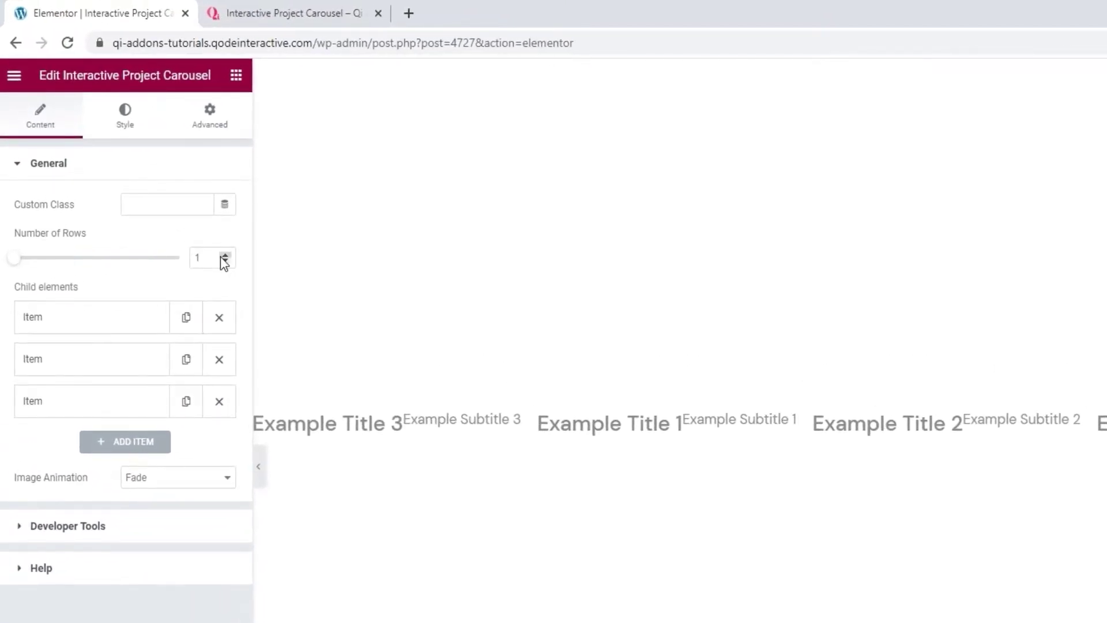
left_click(224, 254)
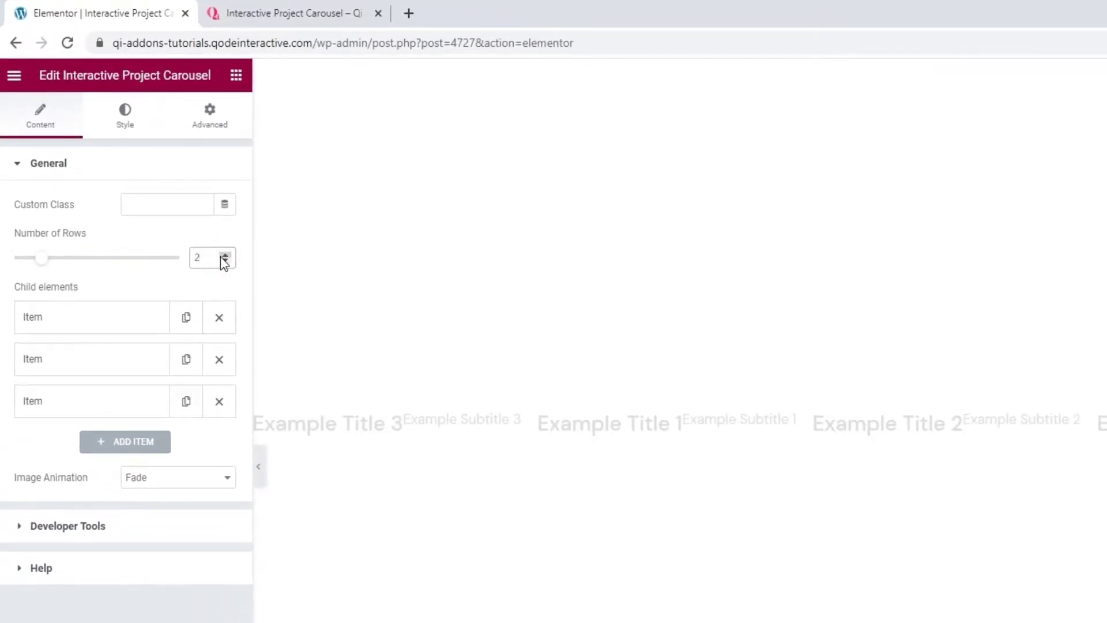
left_click(224, 254)
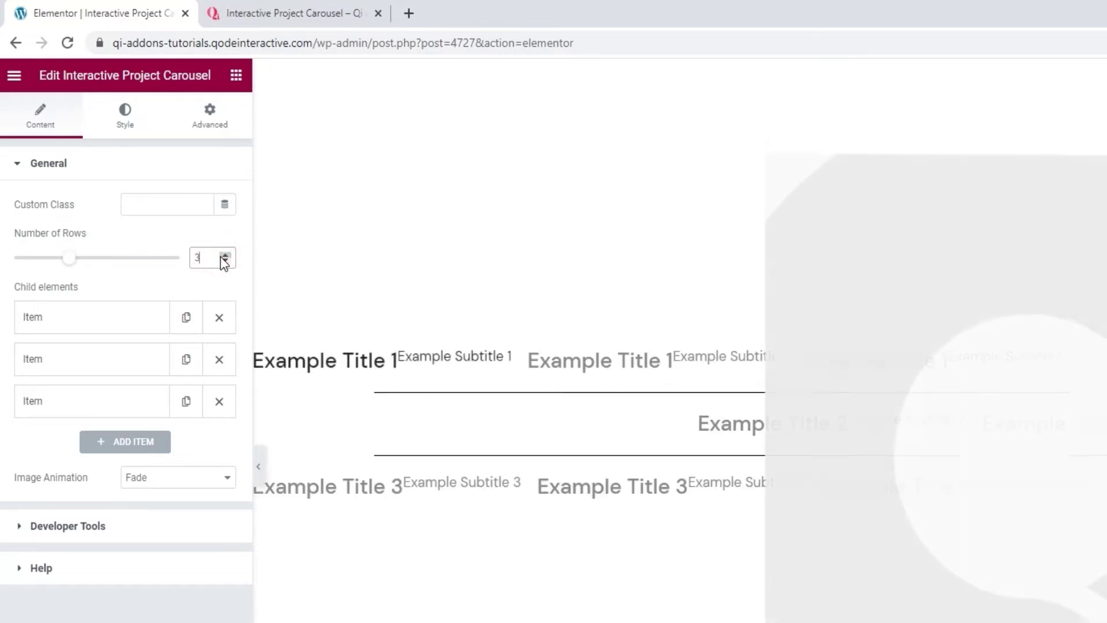
left_click(224, 261)
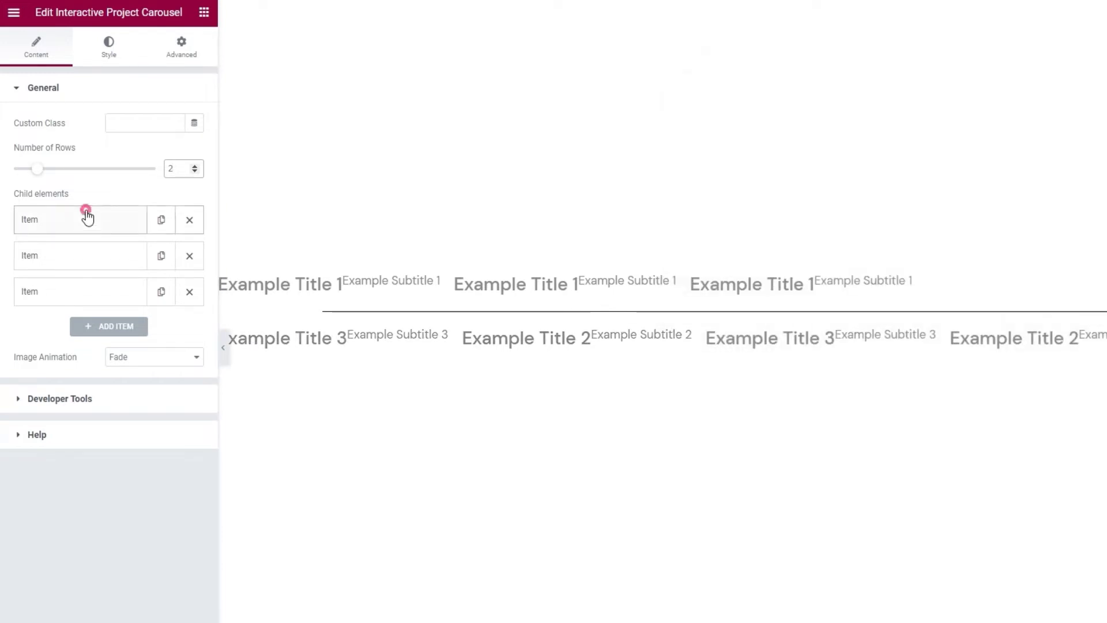
- Title the first item 'Fearless Blom/', subtitle 'Art direction', and give it the yellow circle image
left_click(87, 218)
scroll(86, 217, "down", 1)
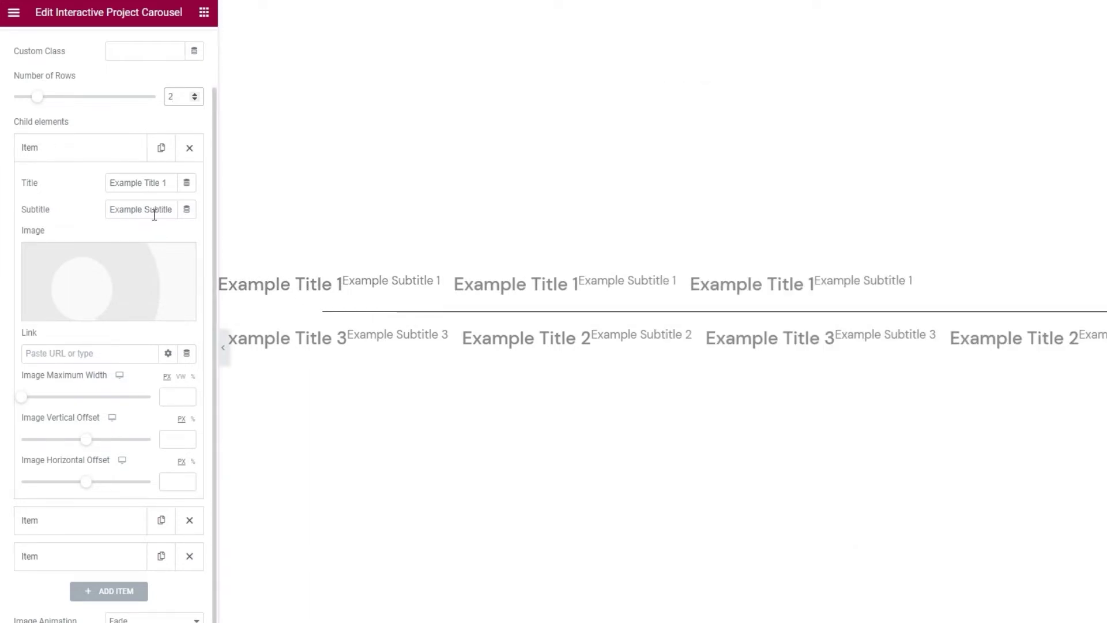
mouse_move(362, 293)
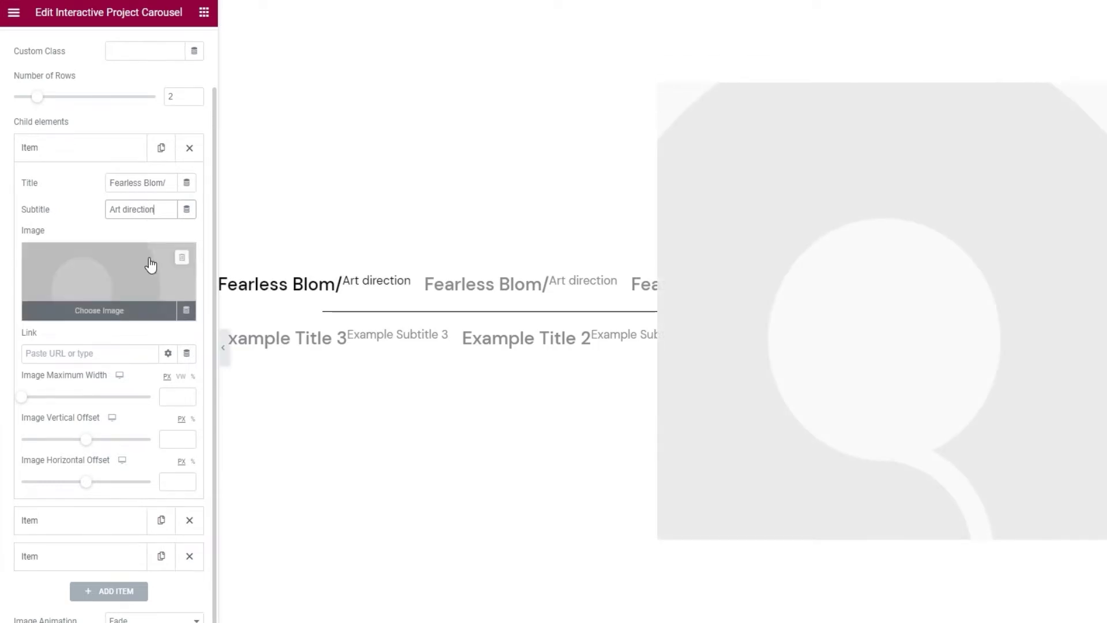
left_click(151, 265)
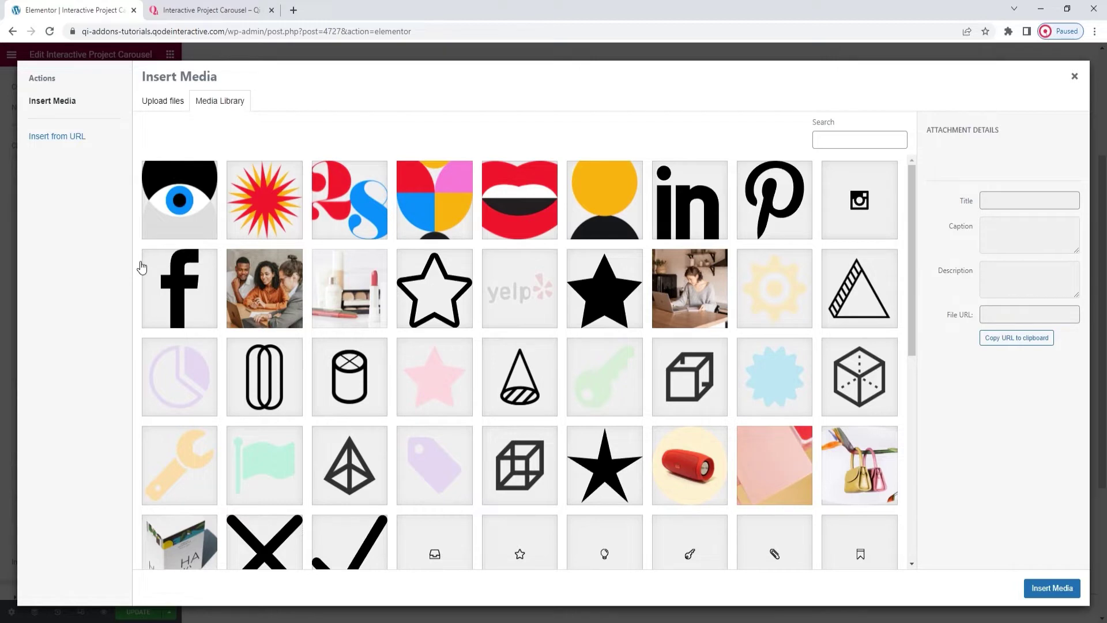
left_click(604, 200)
left_click(1039, 588)
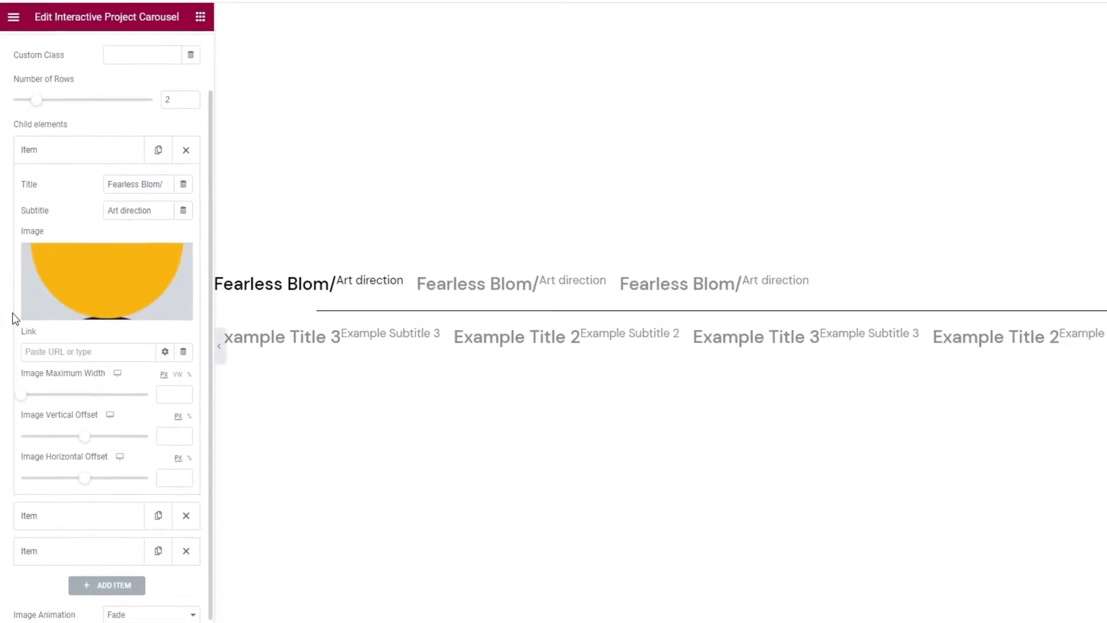
- Link the first item to # and set its hover image maximum width to 9%
left_click(45, 338)
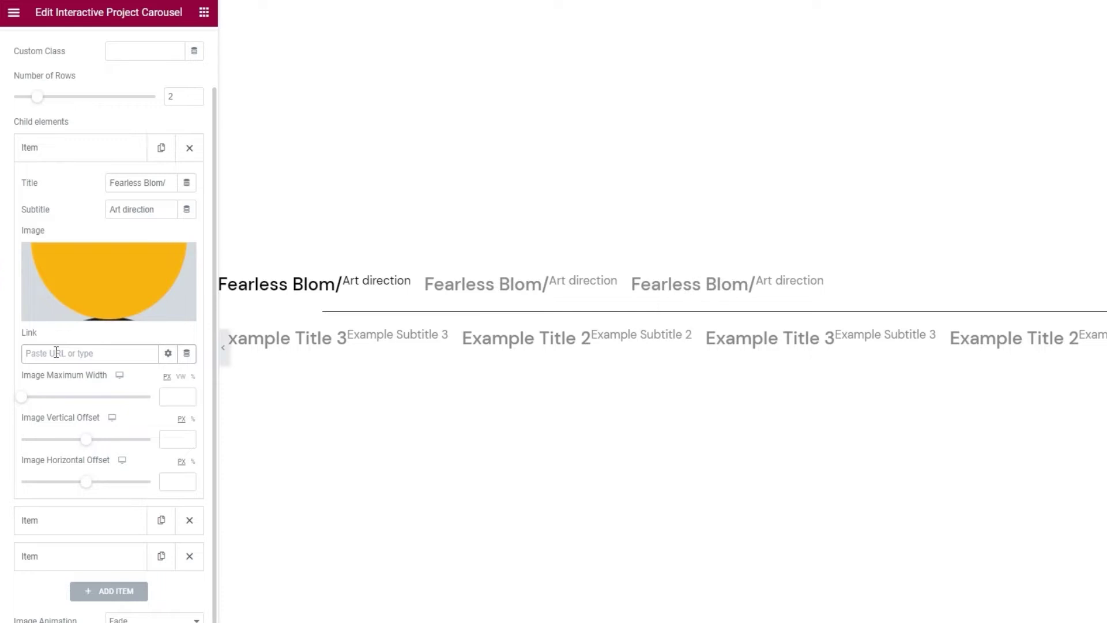
type("#")
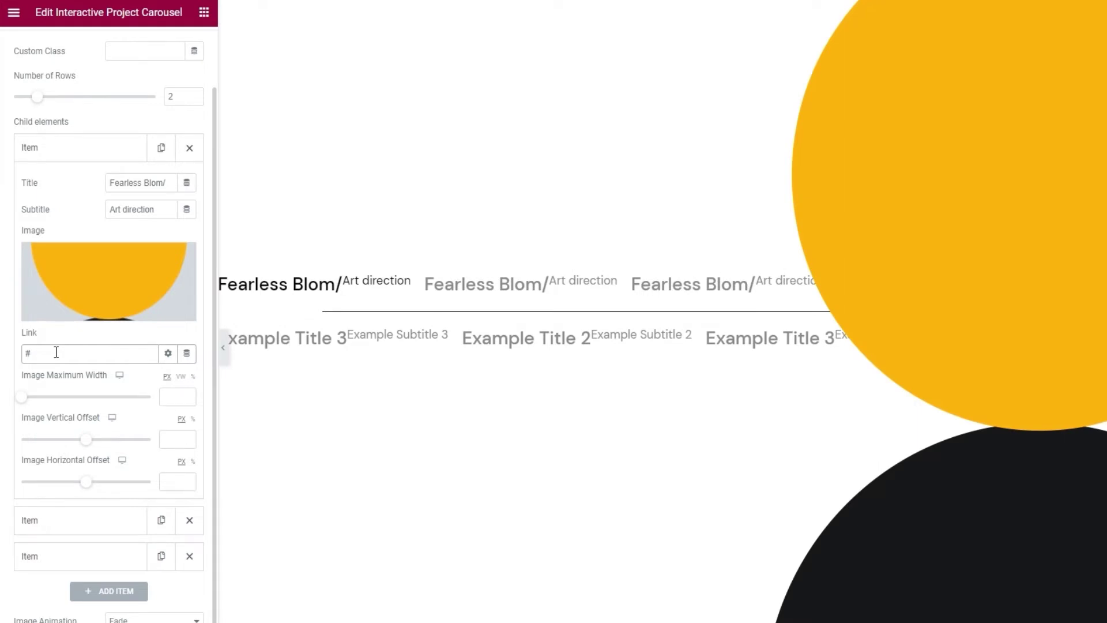
left_click_drag(22, 397, 43, 379)
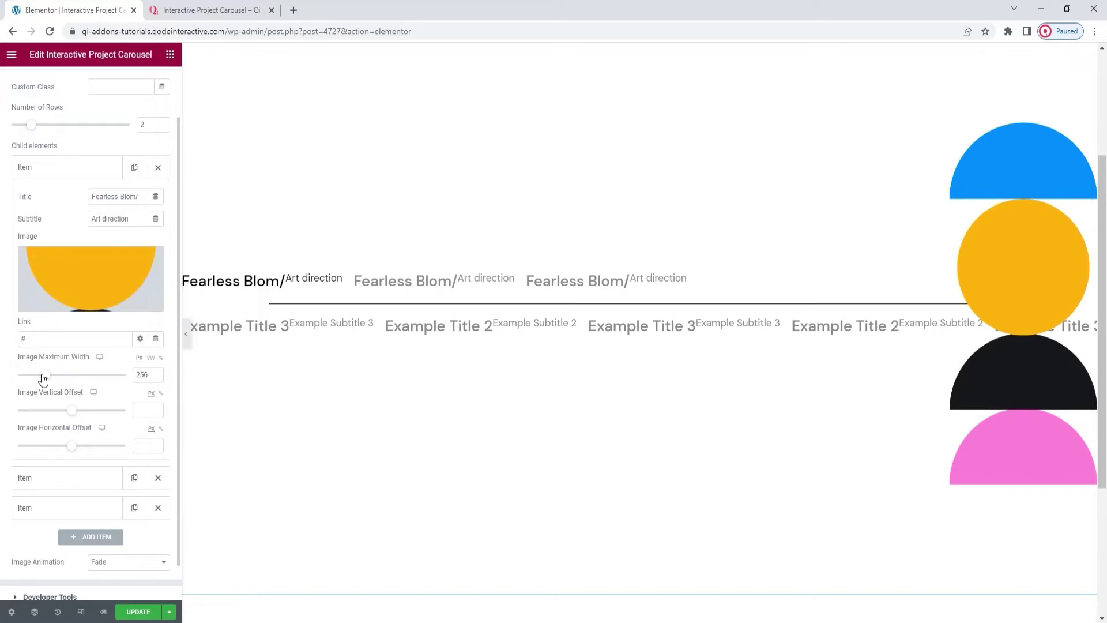
double_click(138, 374)
key("BackSpace")
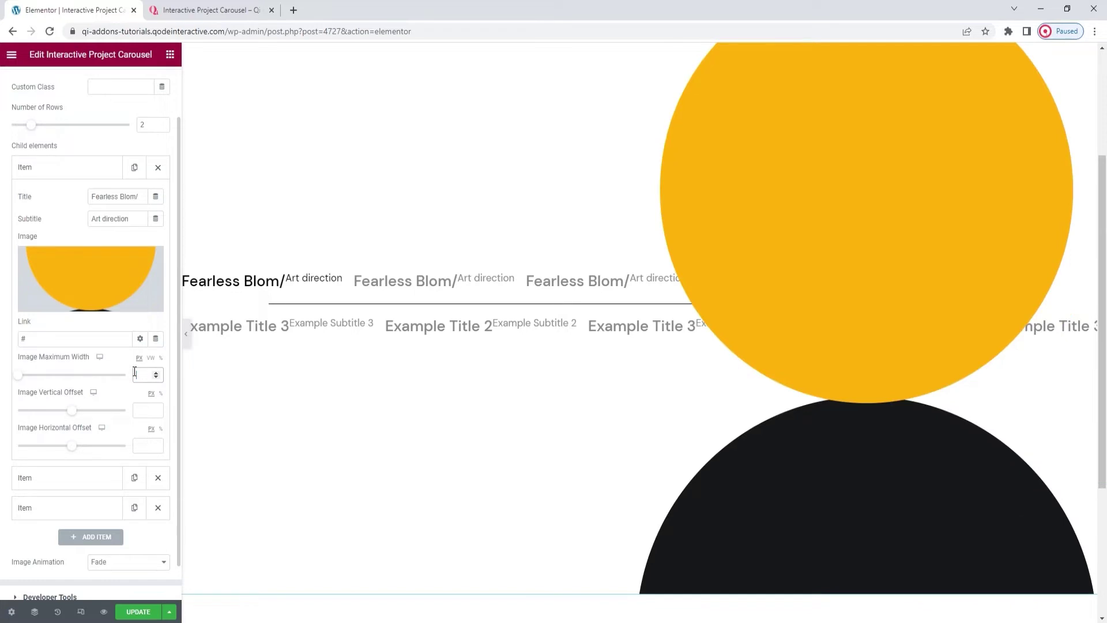
left_click(161, 358)
type("9")
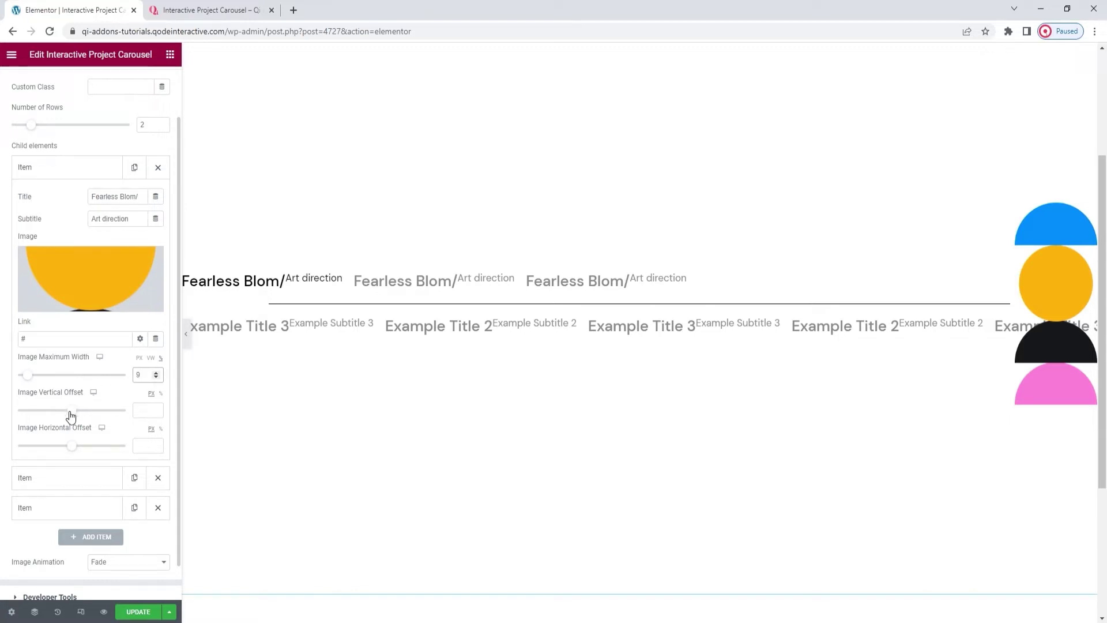
- Nudge the image's vertical offset and set its horizontal offset to 8%
mouse_move(71, 410)
left_mouse_down()
mouse_move(82, 417)
mouse_move(71, 414)
left_mouse_up()
left_click_drag(72, 446, 87, 448)
double_click(143, 445)
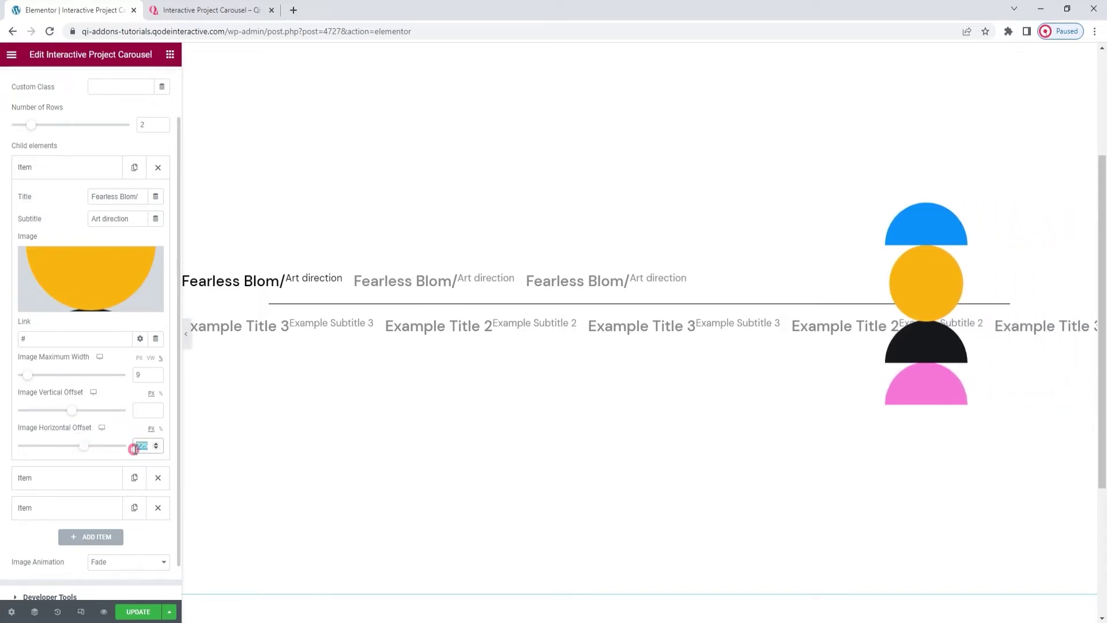
key("BackSpace")
left_click(161, 429)
left_click(137, 446)
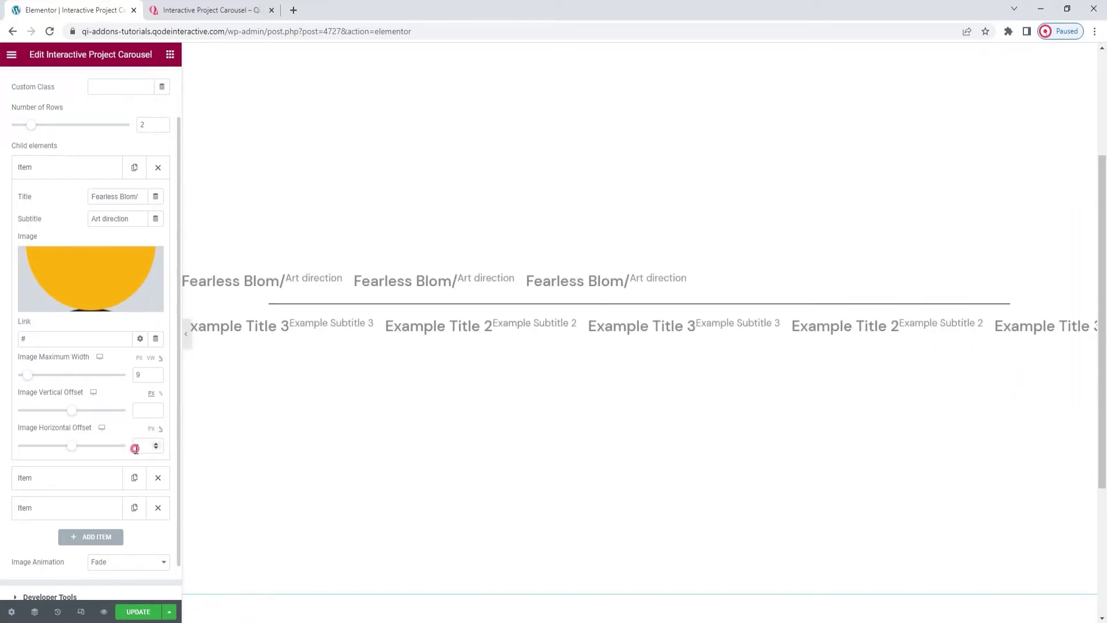
type("8")
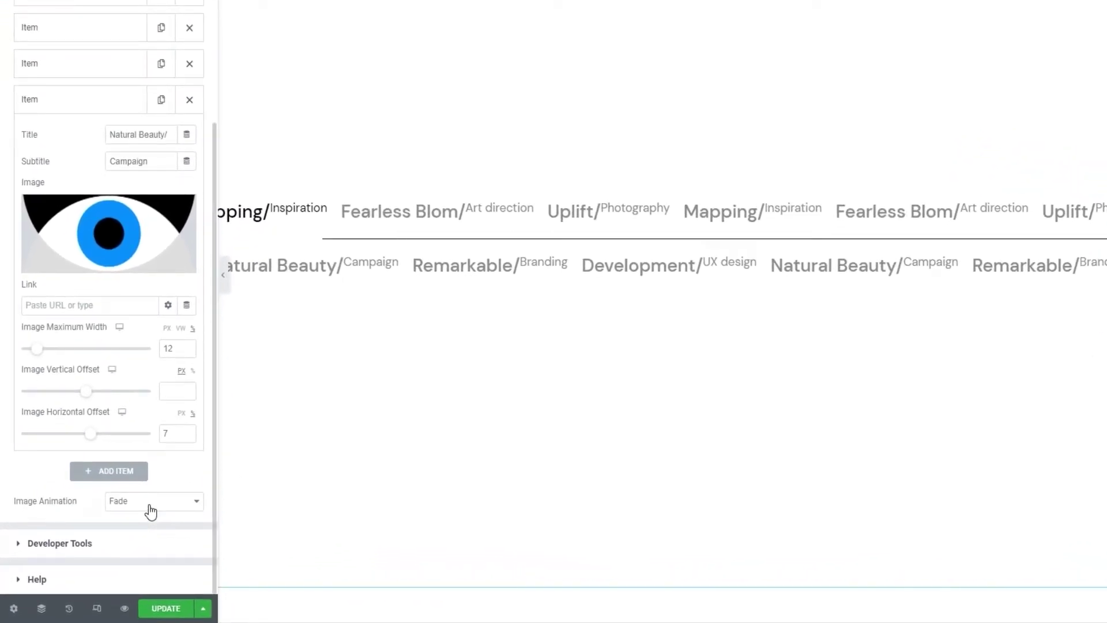
- Try the Fade From Bottom image animation, then set it back to Fade
left_click(151, 510)
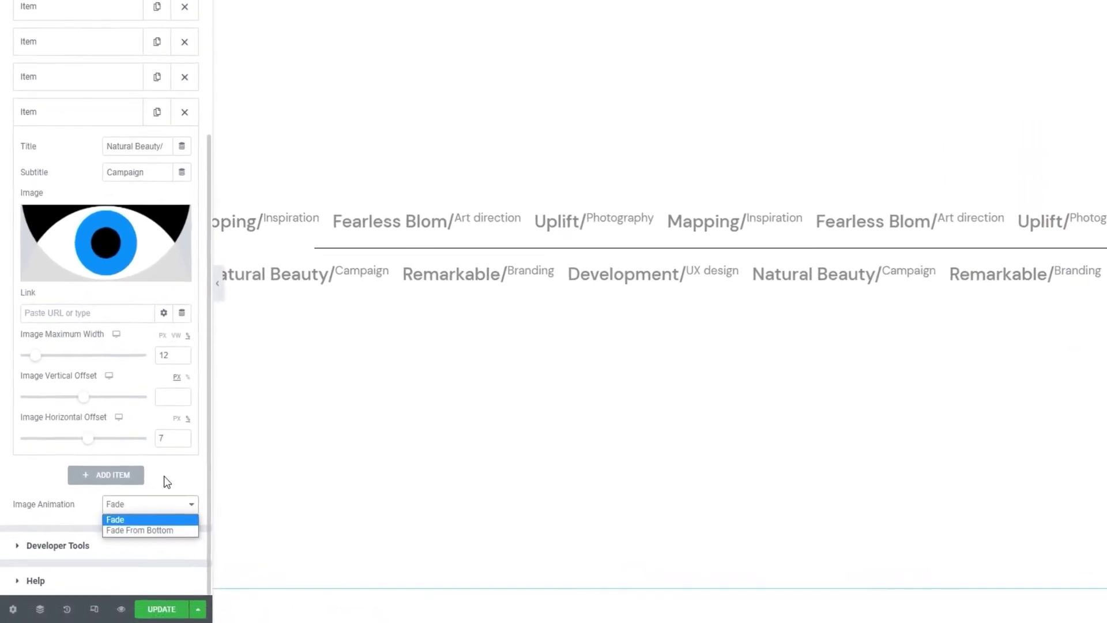
left_click(159, 528)
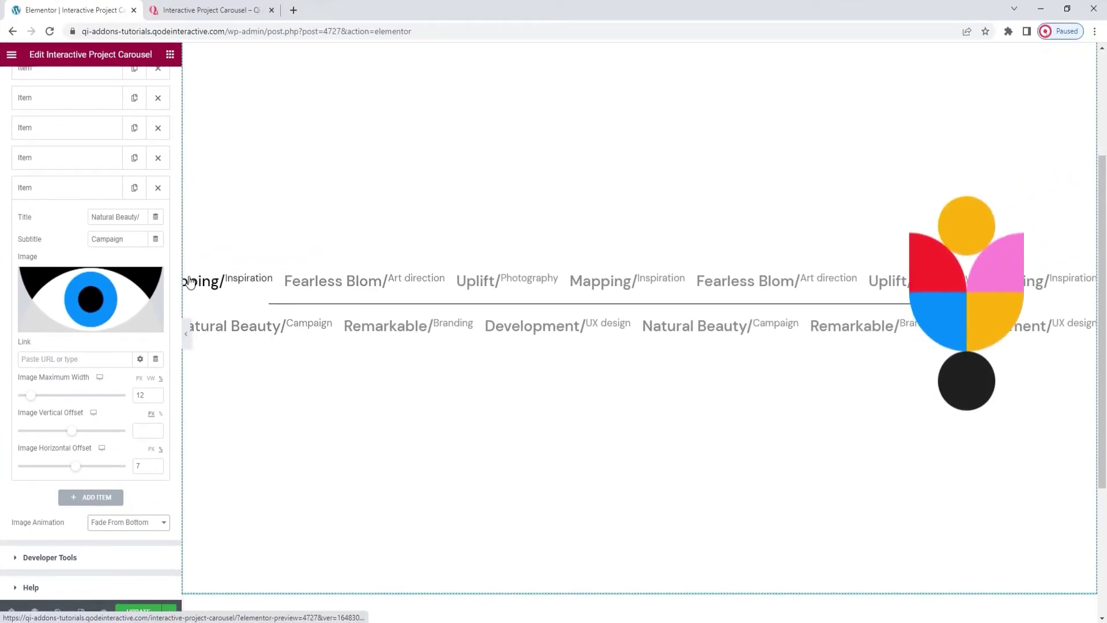
left_click(131, 522)
left_click(121, 532)
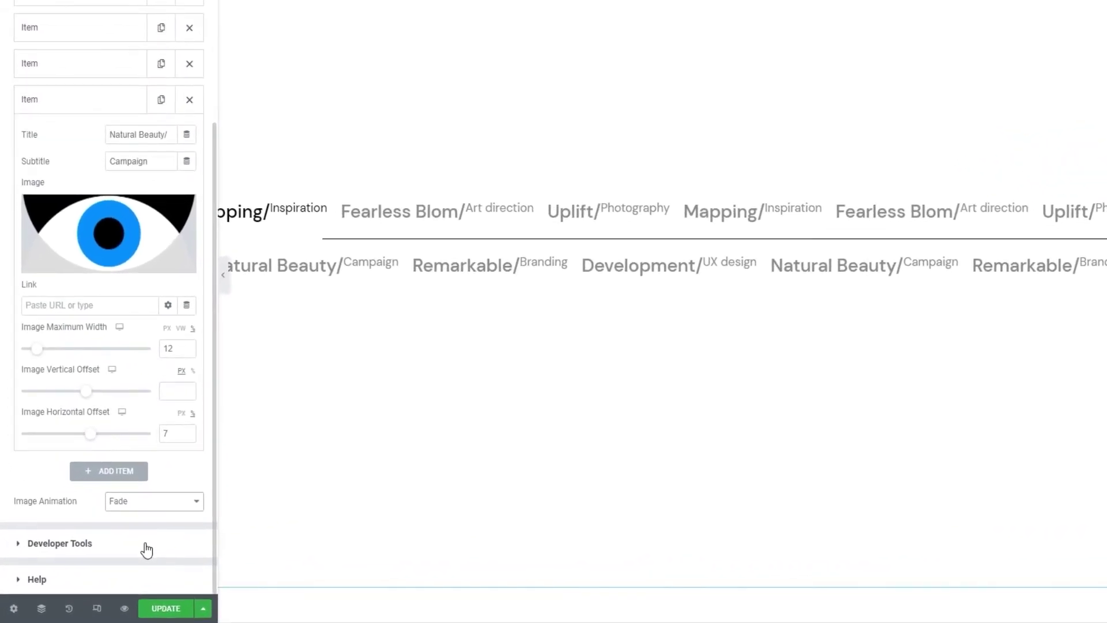
- Turn Show Shortcode Snippet on under Developer Tools, then back to No
left_click(146, 550)
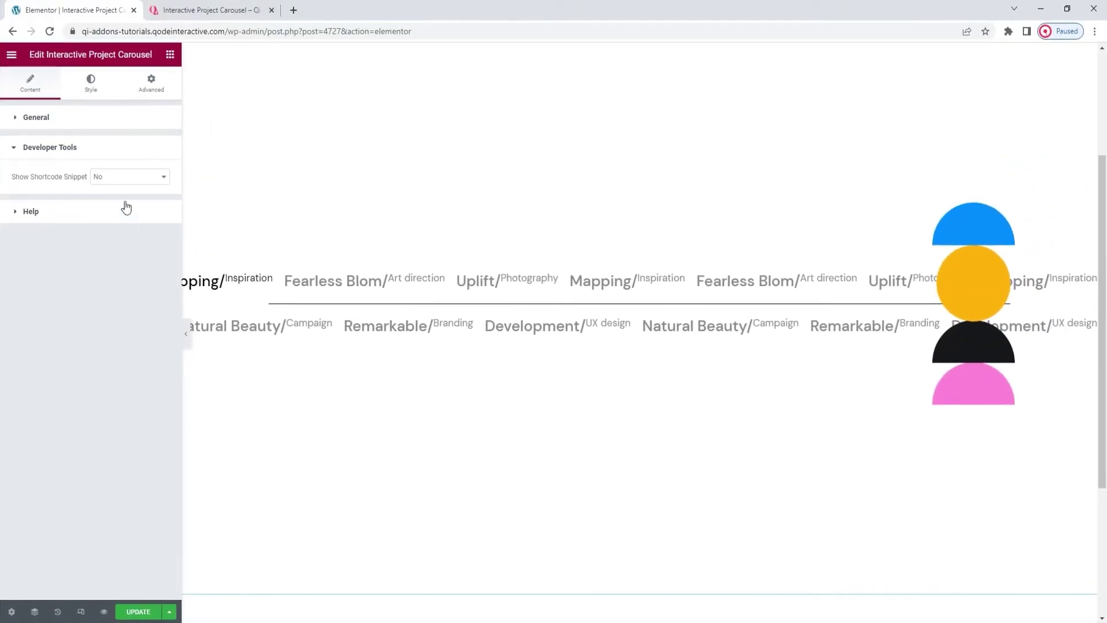
left_click(116, 176)
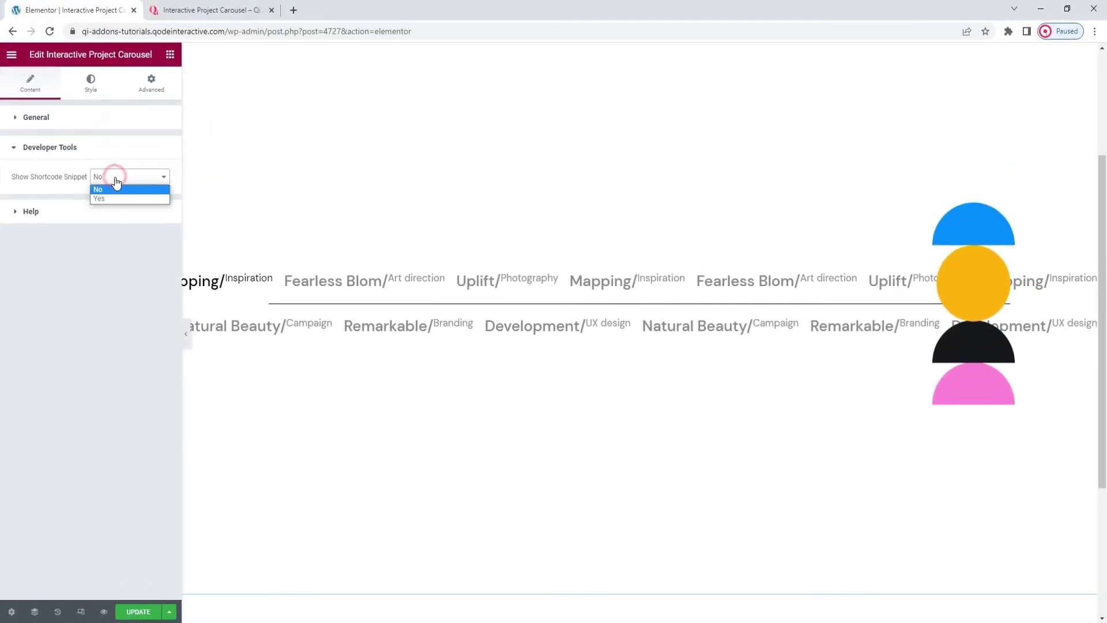
left_click(119, 197)
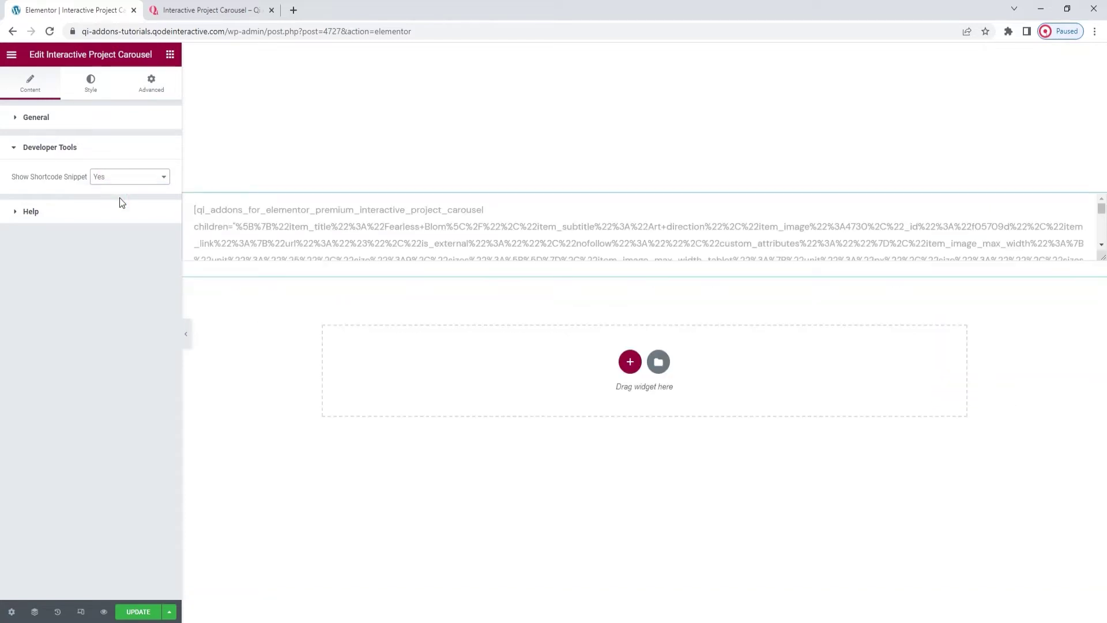
left_click(116, 178)
left_click(119, 188)
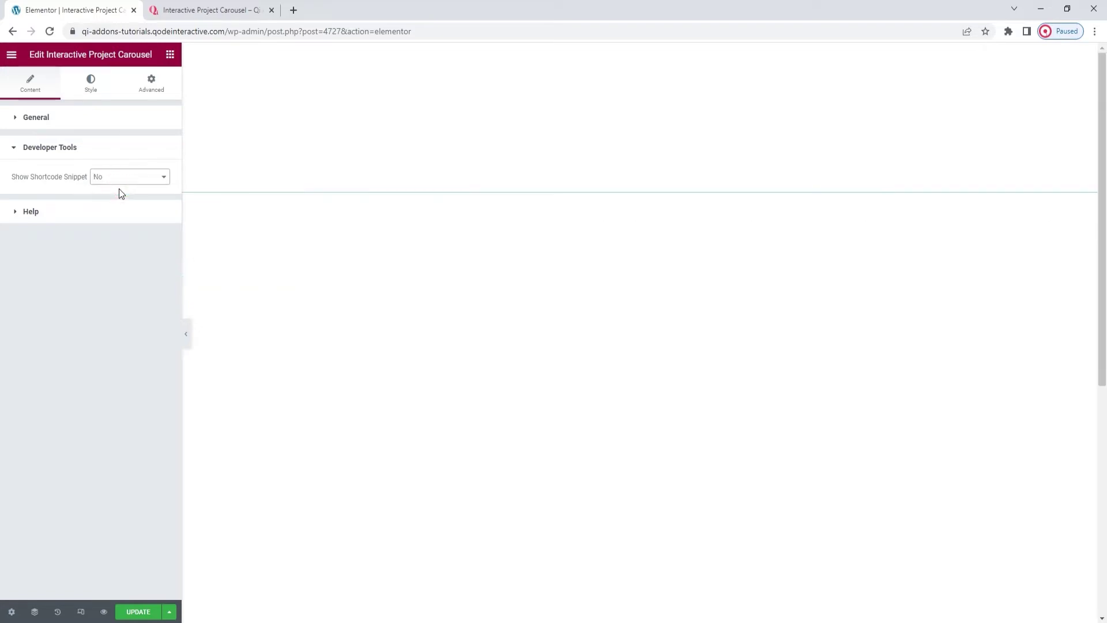
scroll(283, 292, "down", 3)
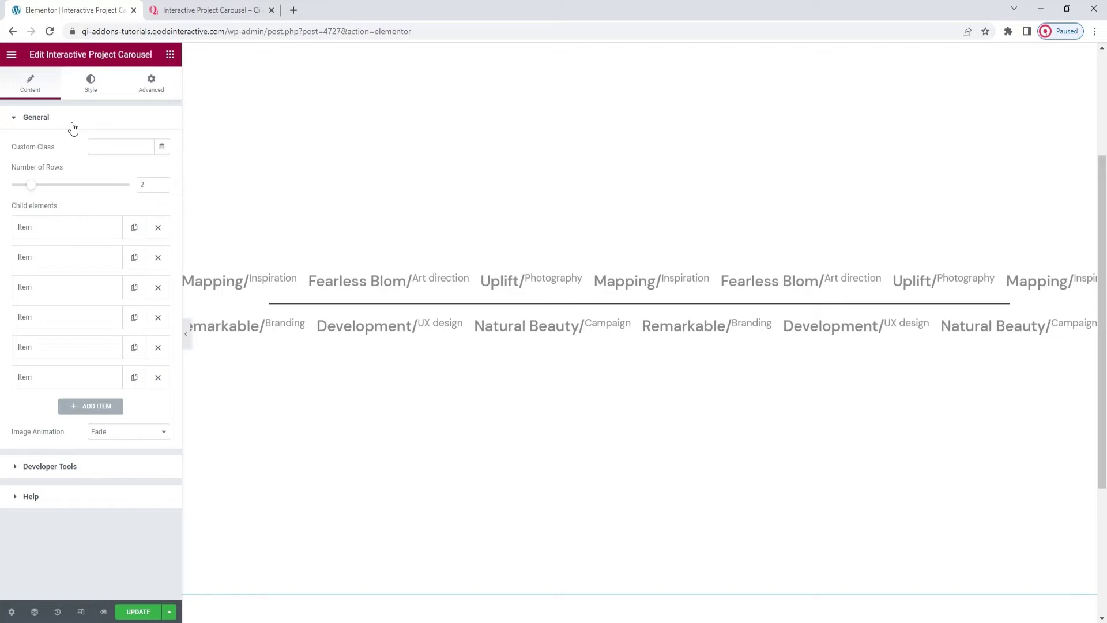
left_click(93, 98)
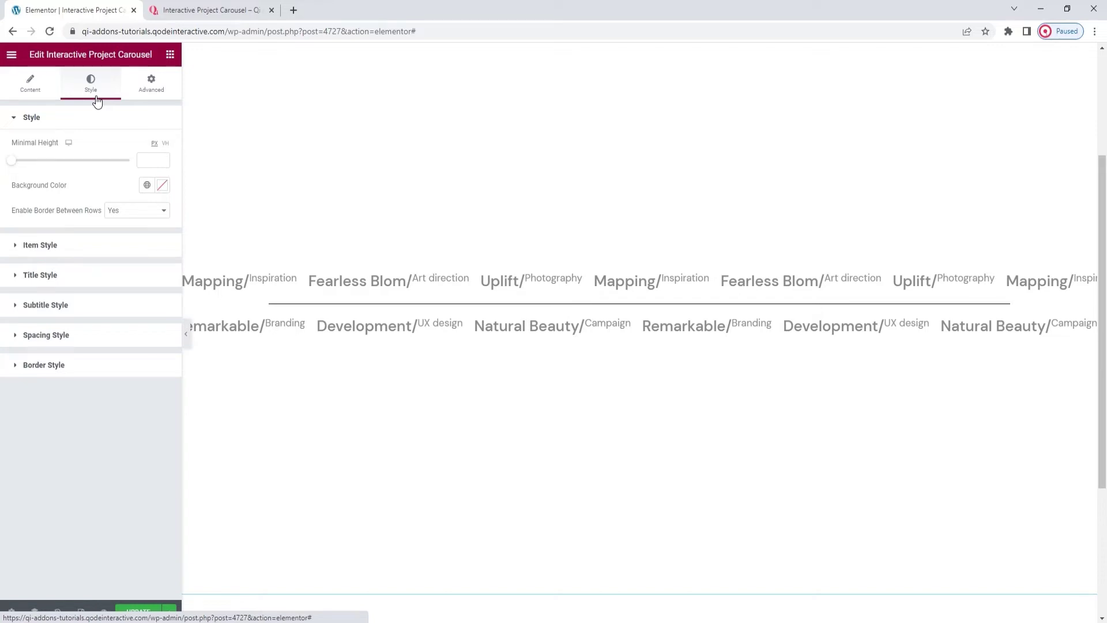
- Set the carousel's minimum height to 430 px
left_click(12, 161)
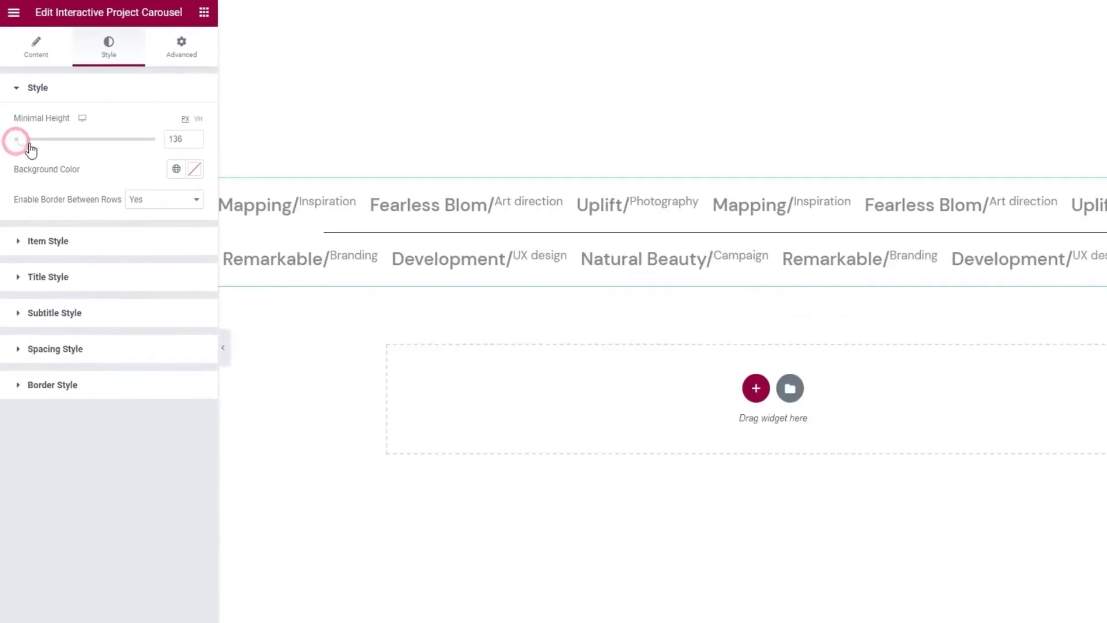
left_click_drag(31, 150, 46, 153)
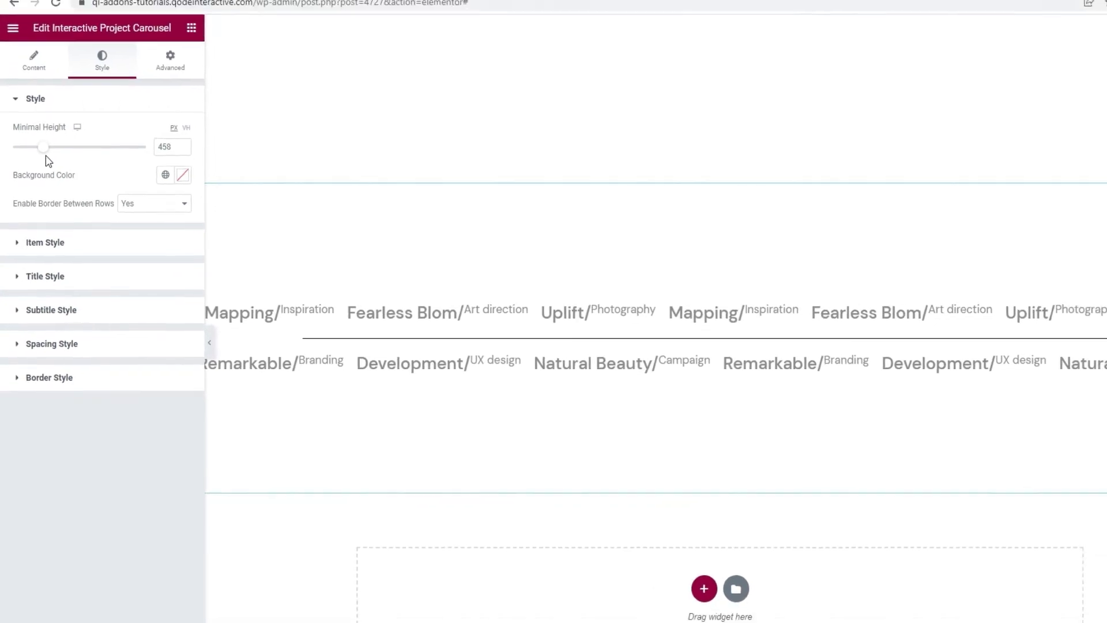
mouse_move(740, 314)
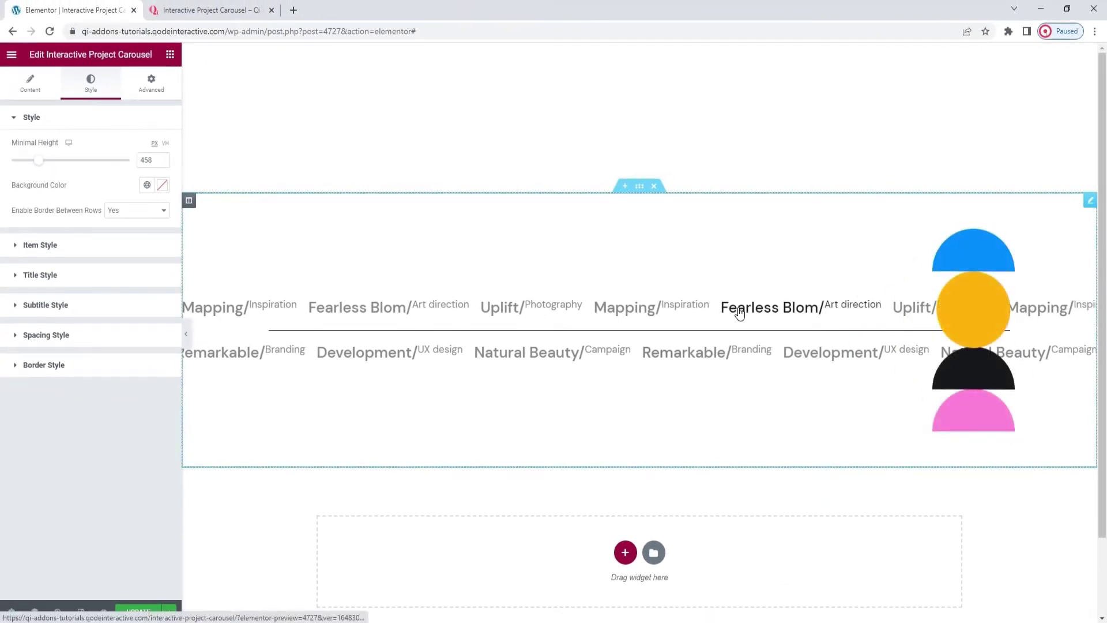
double_click(149, 159)
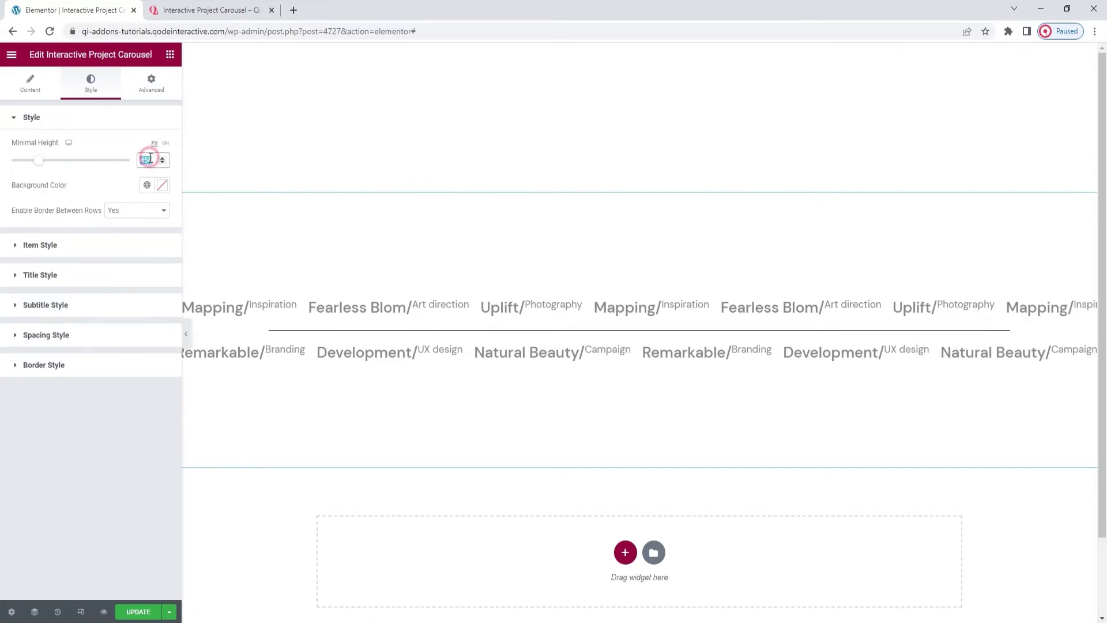
type("430")
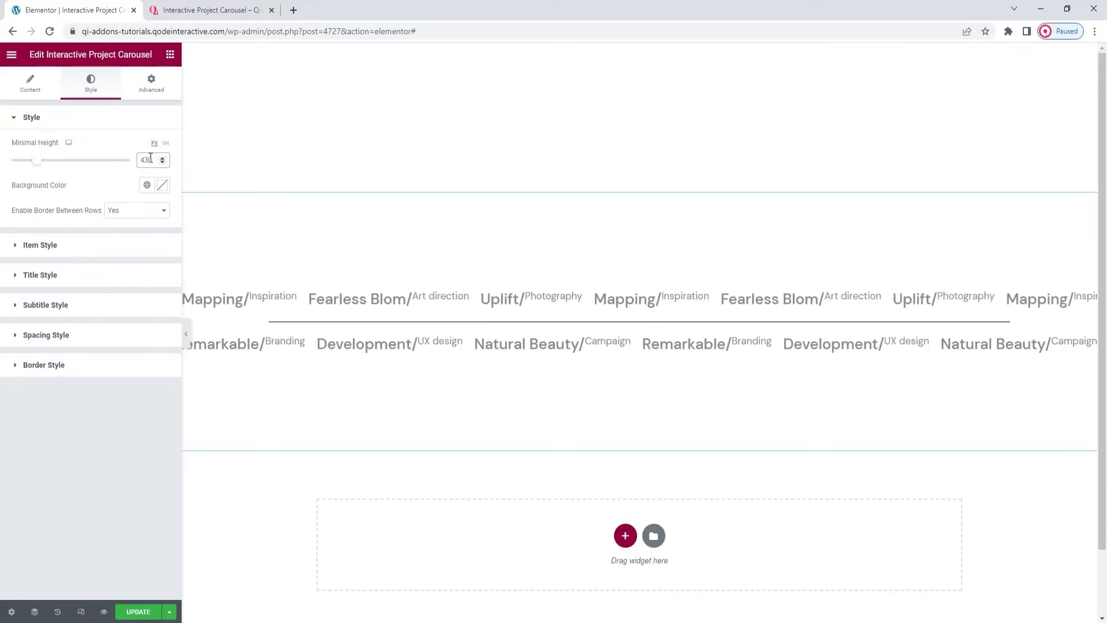
- Try a light red background colour, then clear it
left_click(162, 185)
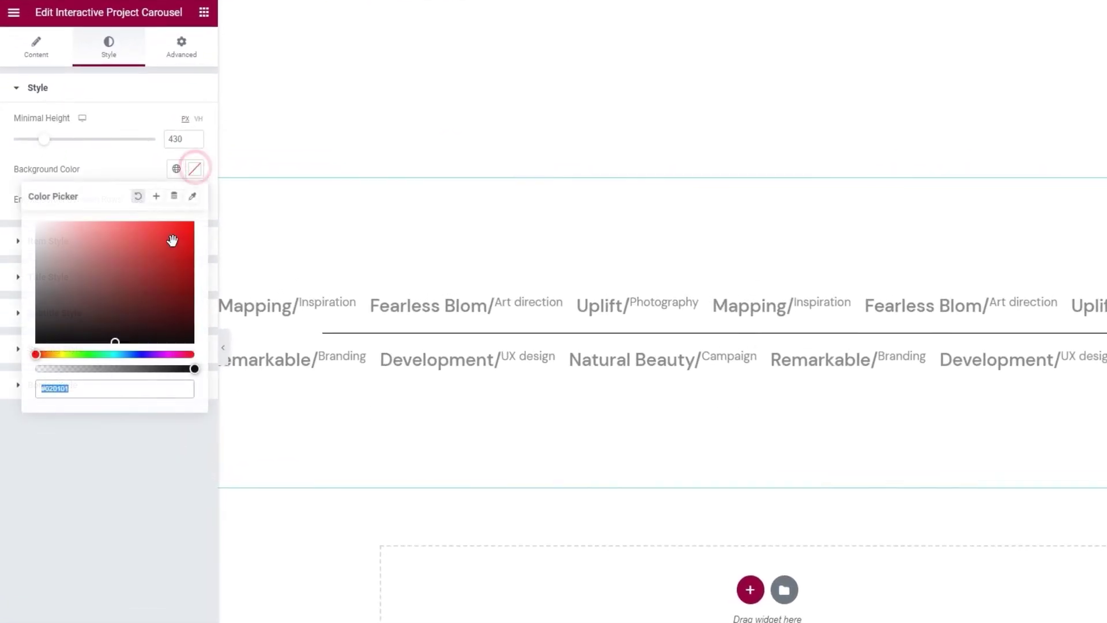
left_click_drag(169, 248, 117, 221)
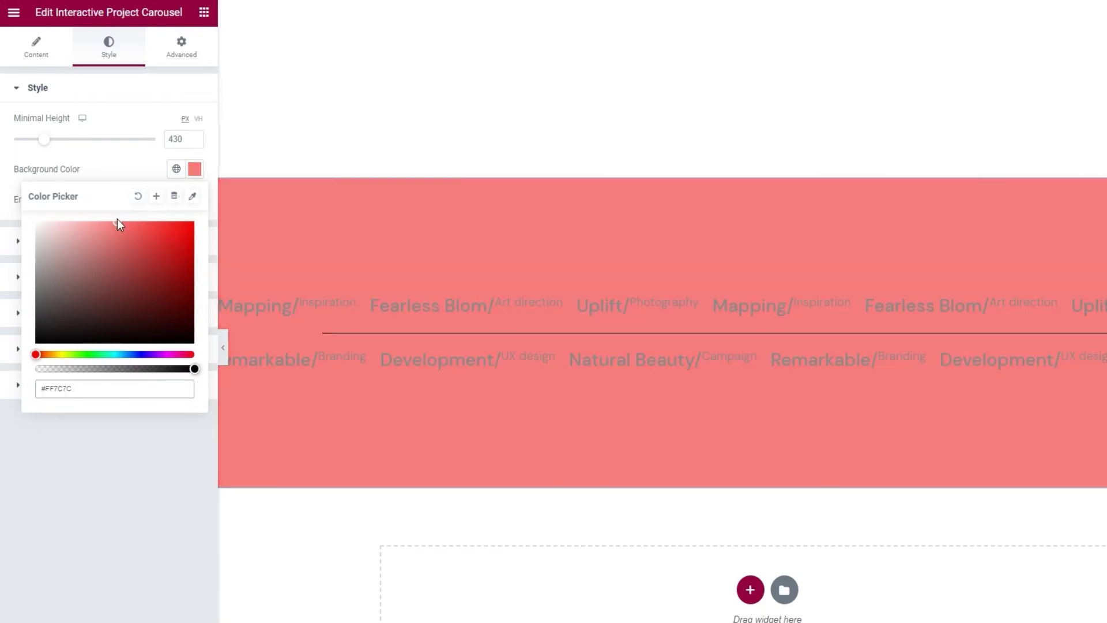
left_click(138, 196)
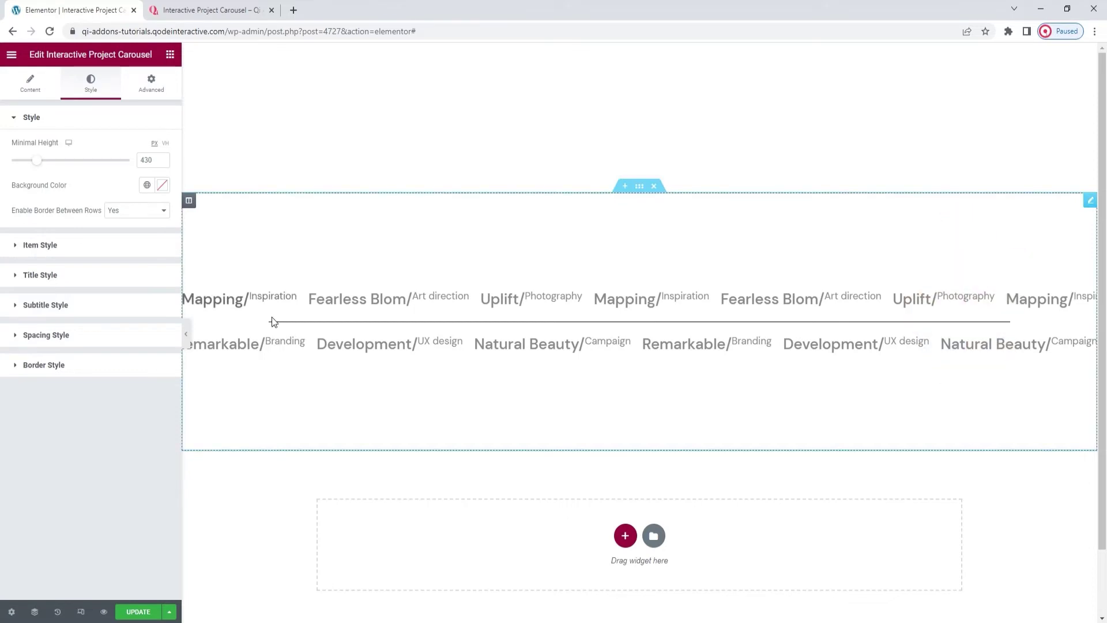
left_click(130, 211)
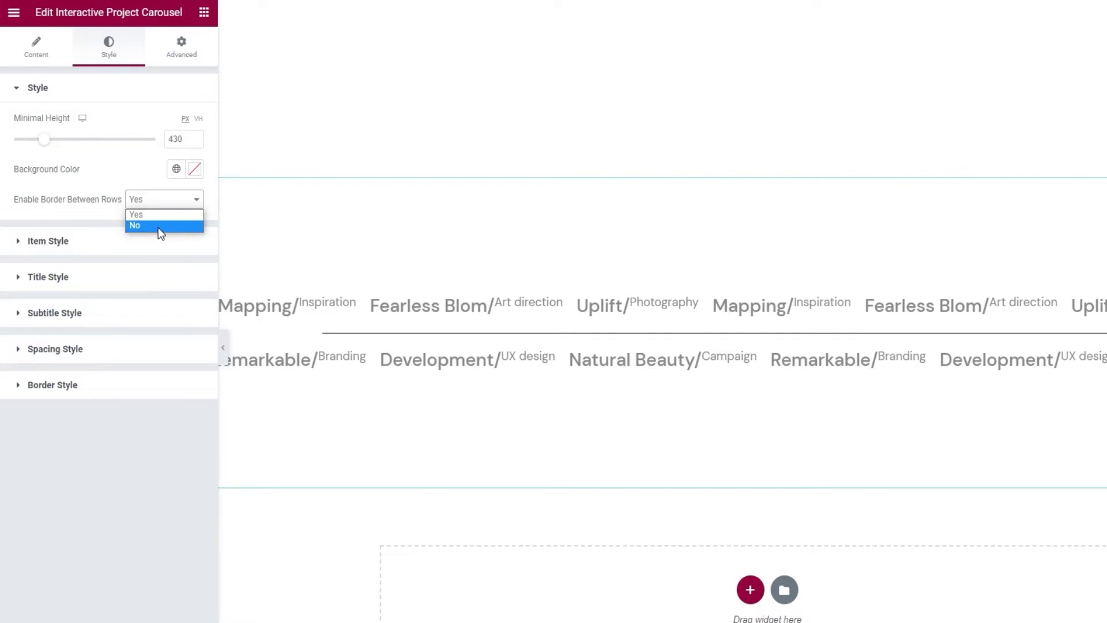
- Inspect the Border Style options, then set Enable Border Between Rows to No
left_click(151, 215)
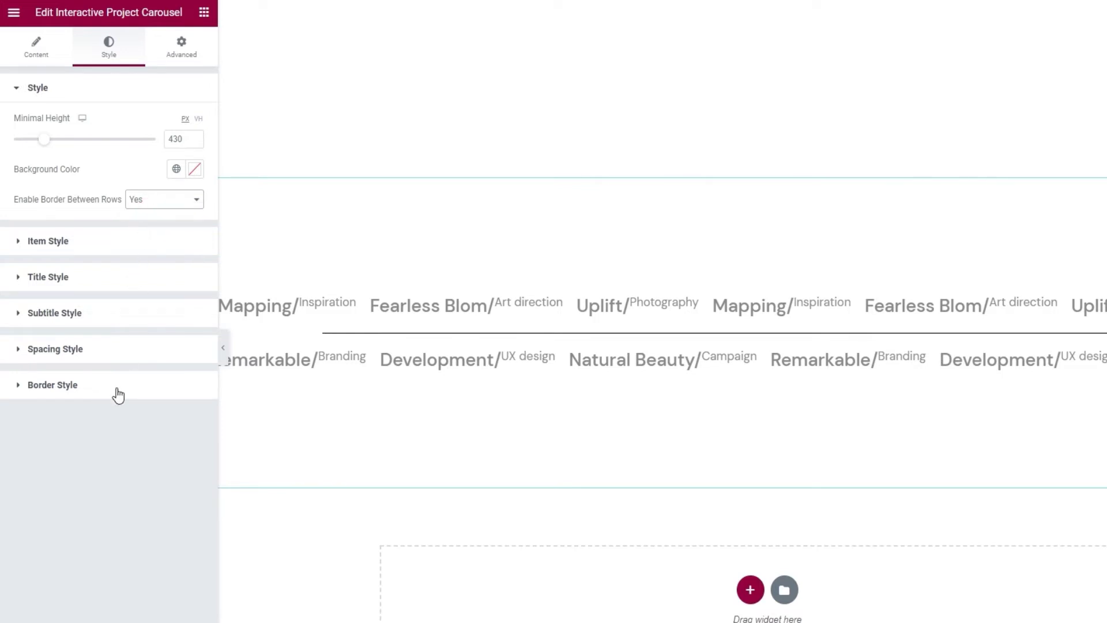
left_click(137, 389)
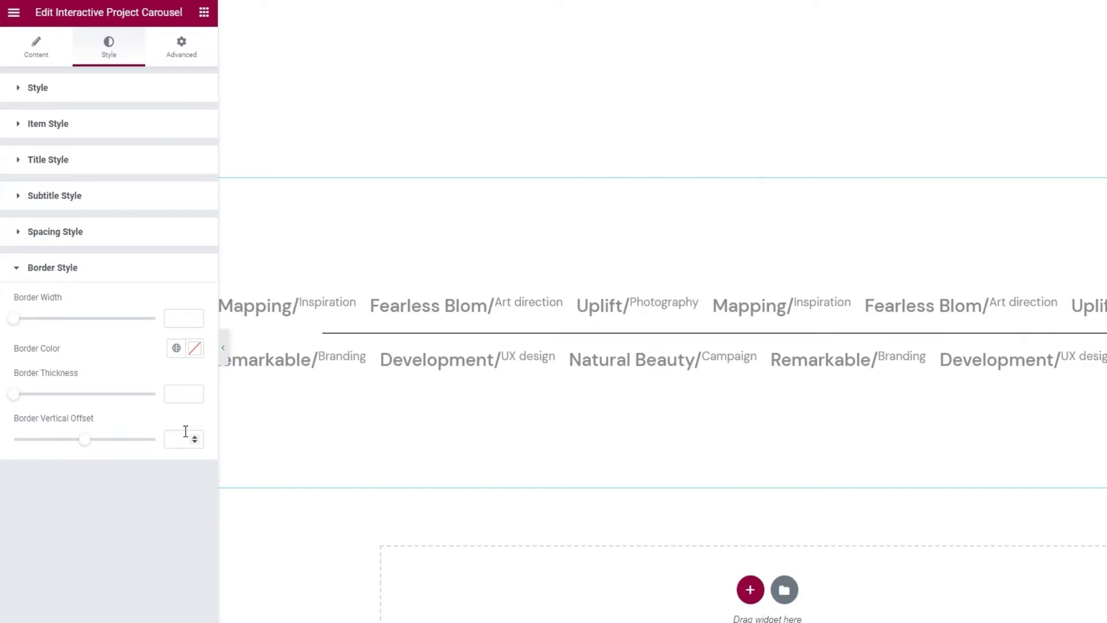
left_click(102, 99)
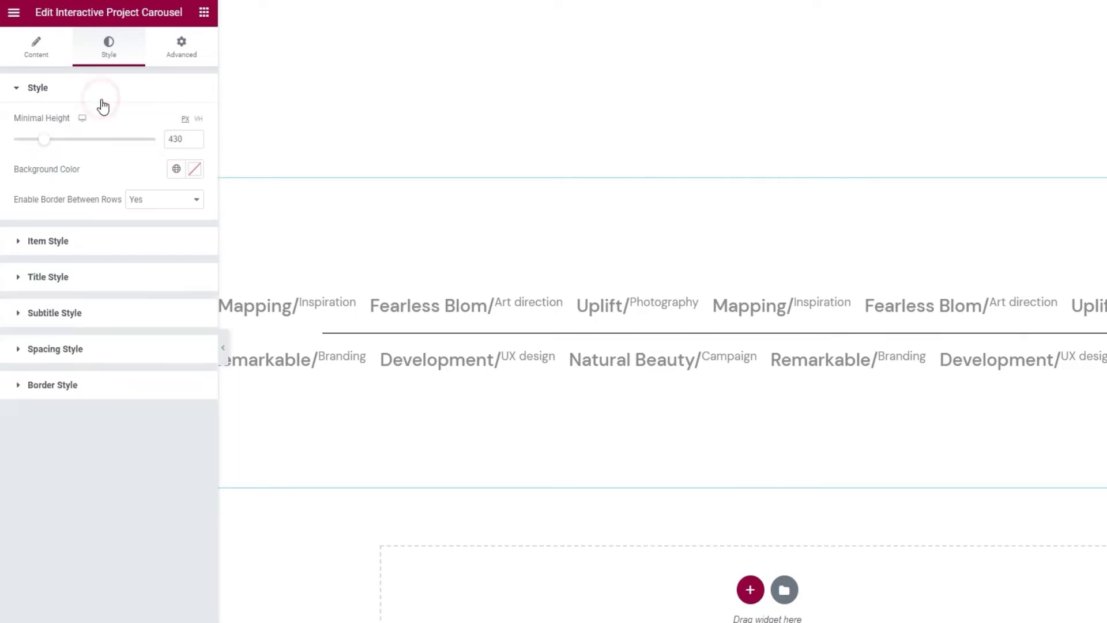
left_click(158, 200)
left_click(165, 224)
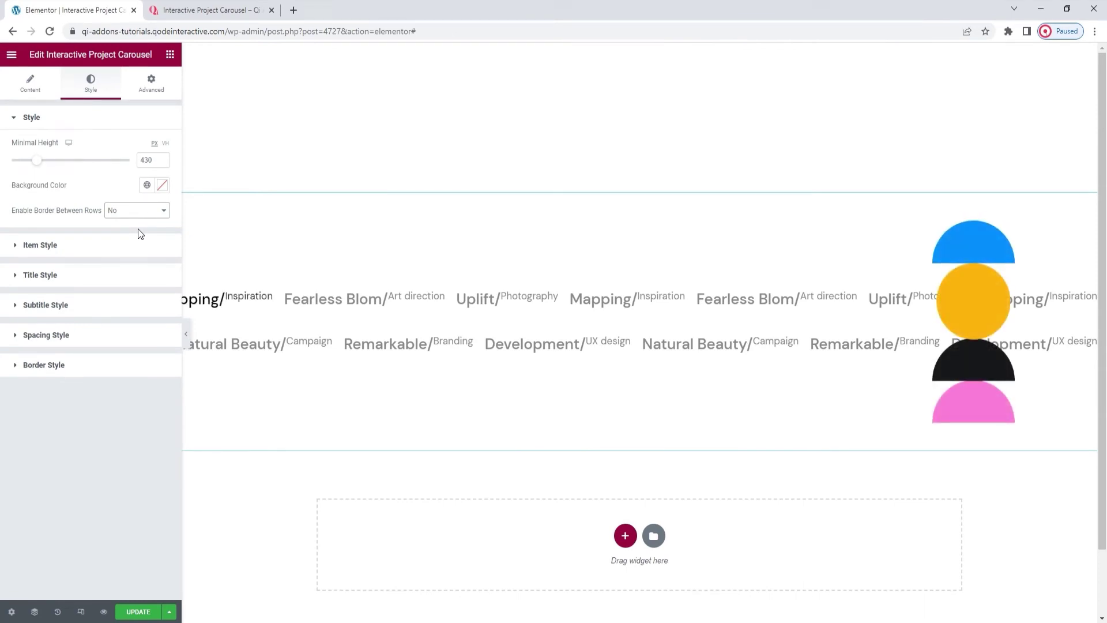
left_click(114, 249)
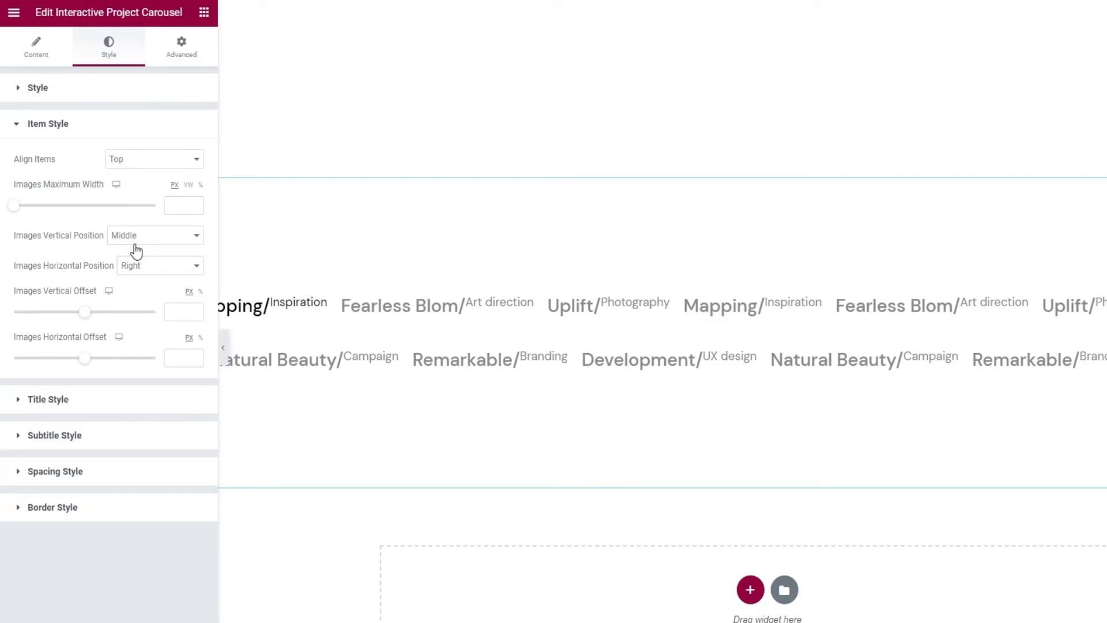
- Try center, bottom and baseline item alignment, then settle on raised top alignment
left_click(137, 161)
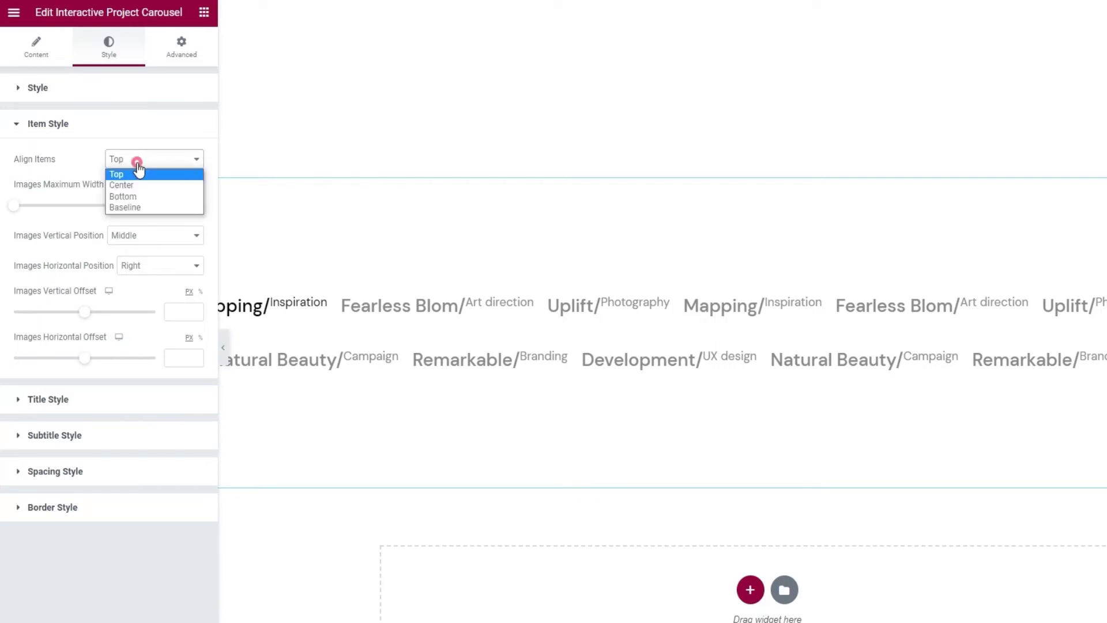
left_click(142, 184)
left_click(143, 160)
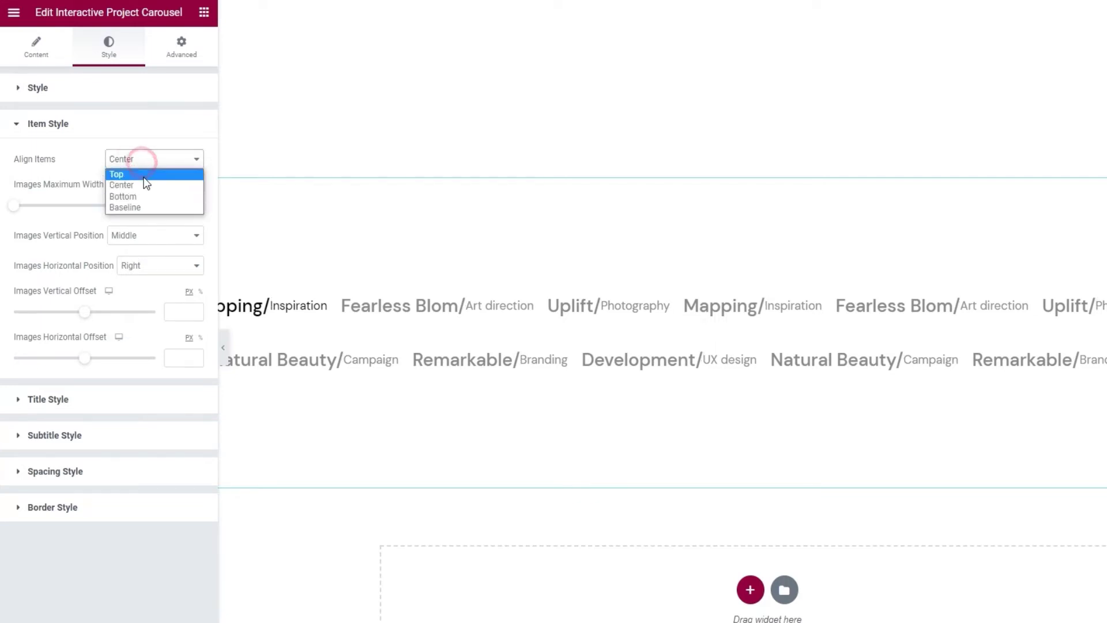
left_click(141, 195)
left_click(137, 163)
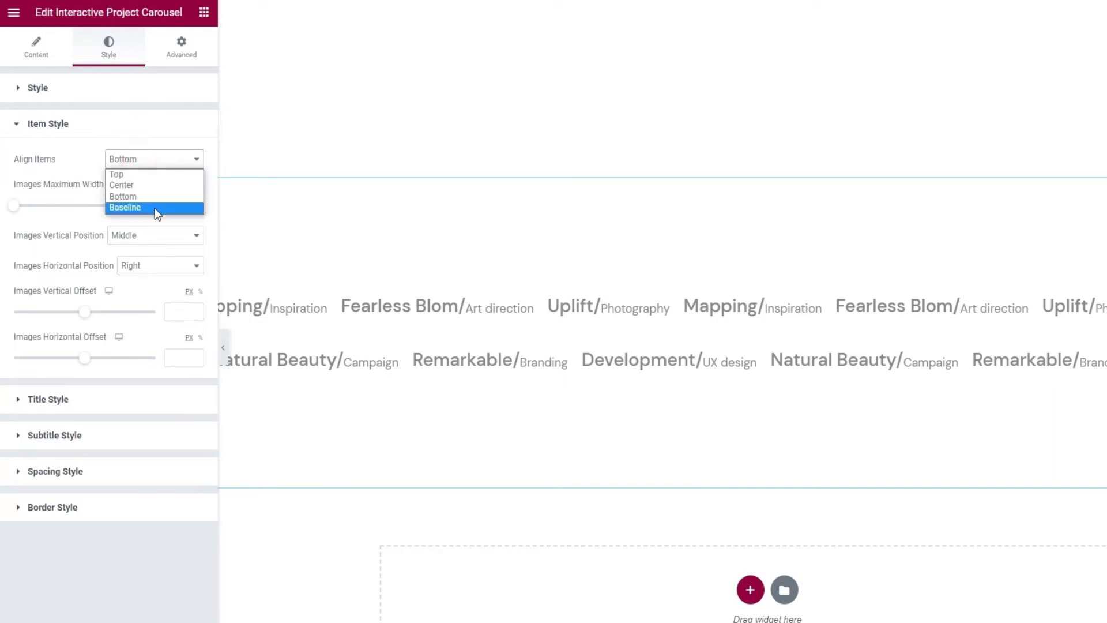
left_click(154, 208)
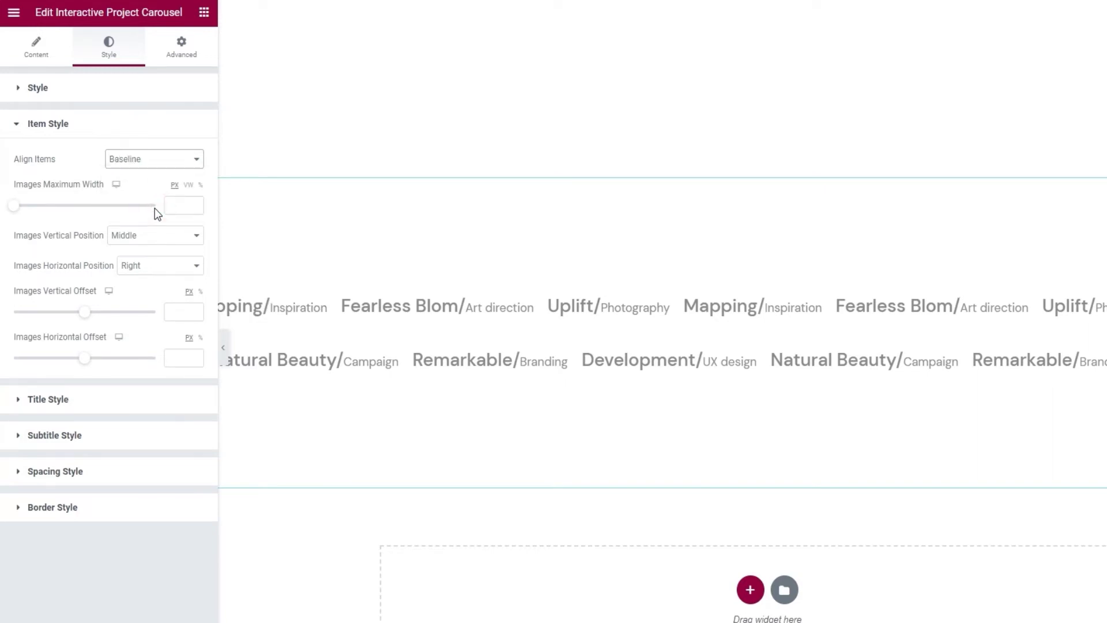
left_click(136, 160)
left_click(136, 171)
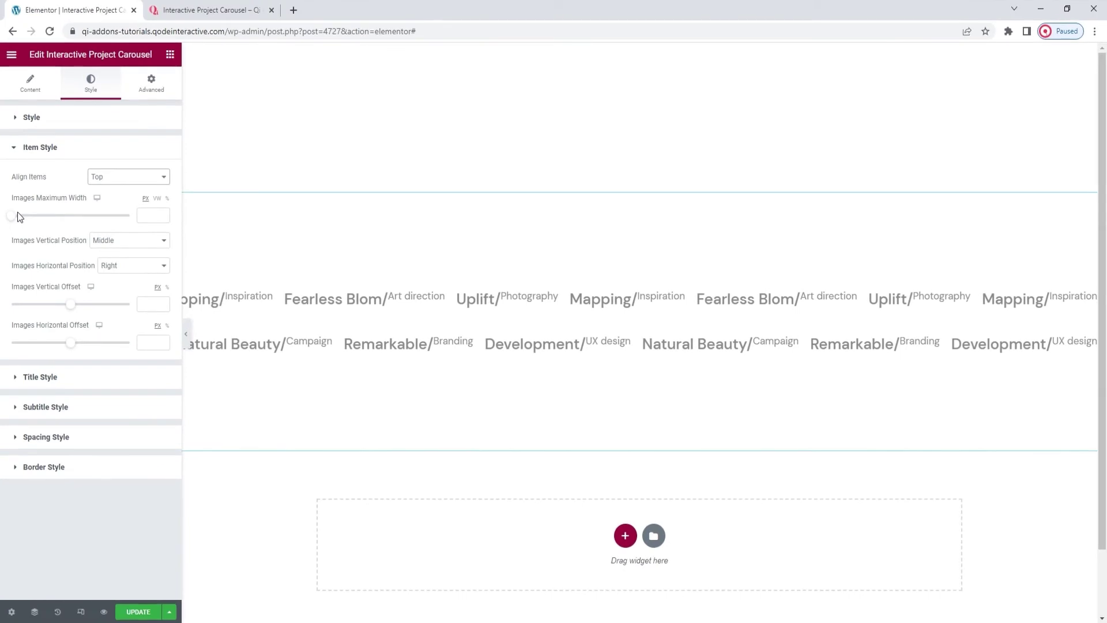
- Widen the hover images' maximum width up to 488 px, then clear the value entirely
left_click_drag(16, 214, 24, 215)
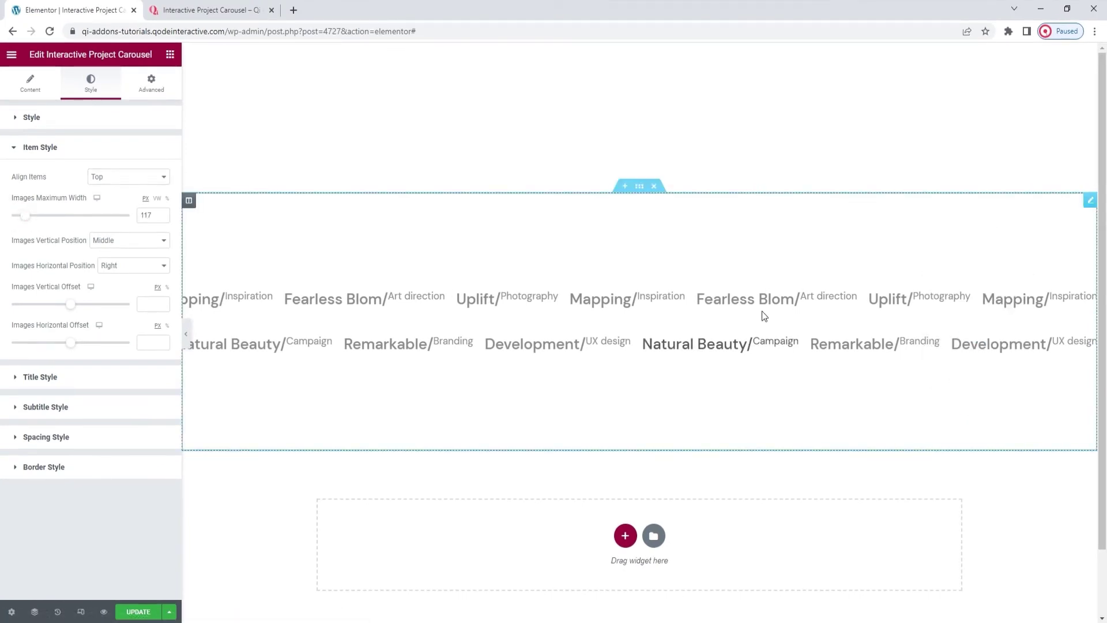
left_click_drag(25, 216, 50, 216)
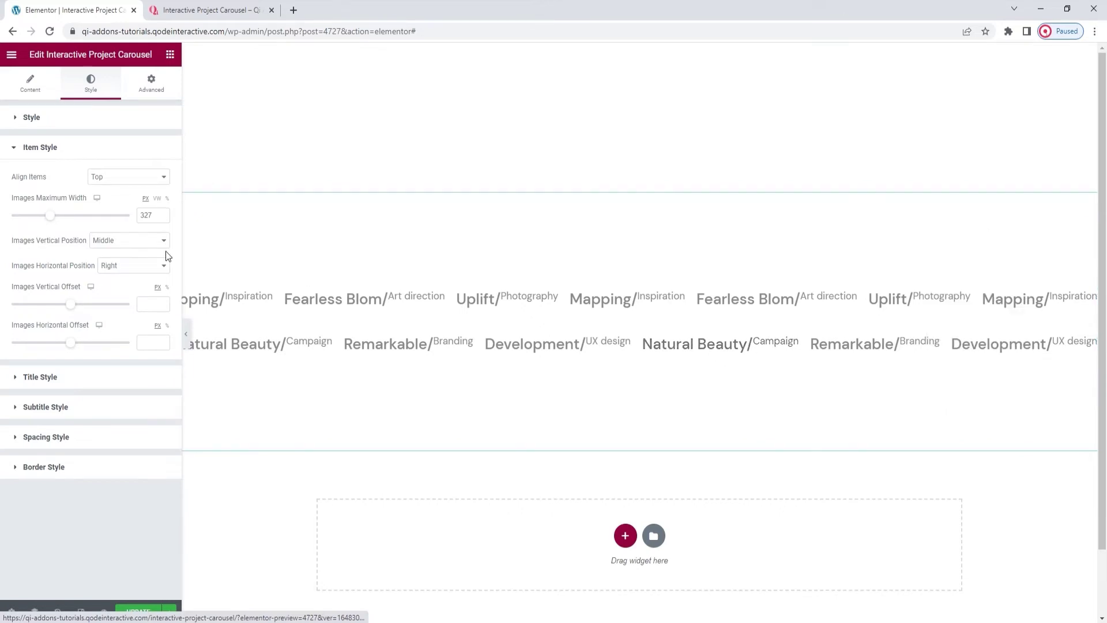
left_click_drag(56, 221, 69, 216)
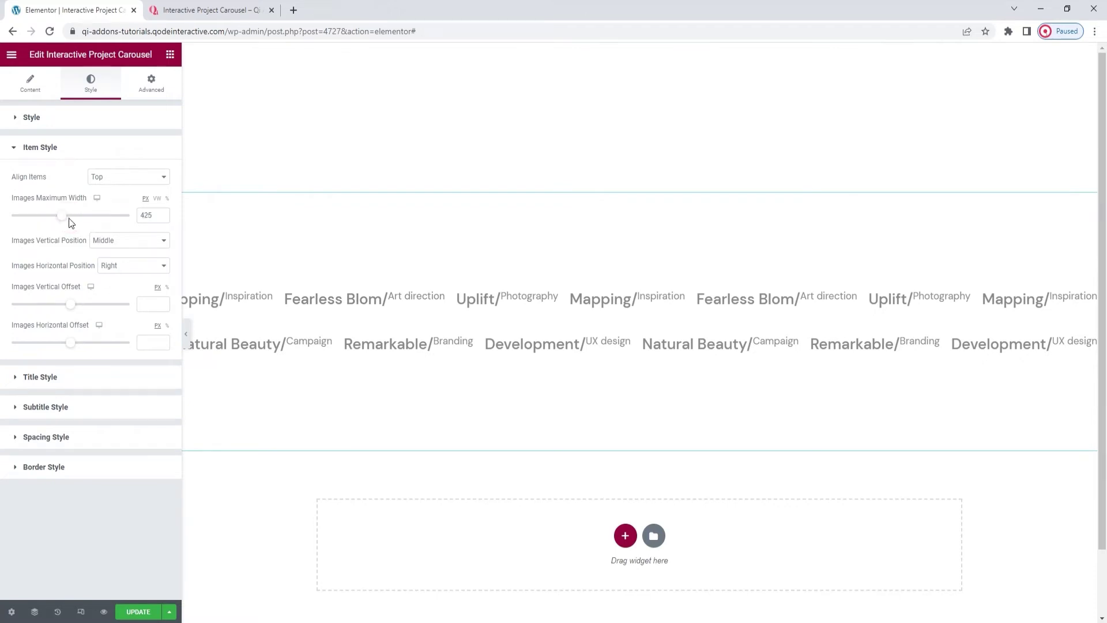
left_click_drag(67, 221, 55, 218)
double_click(139, 215)
key("BackSpace")
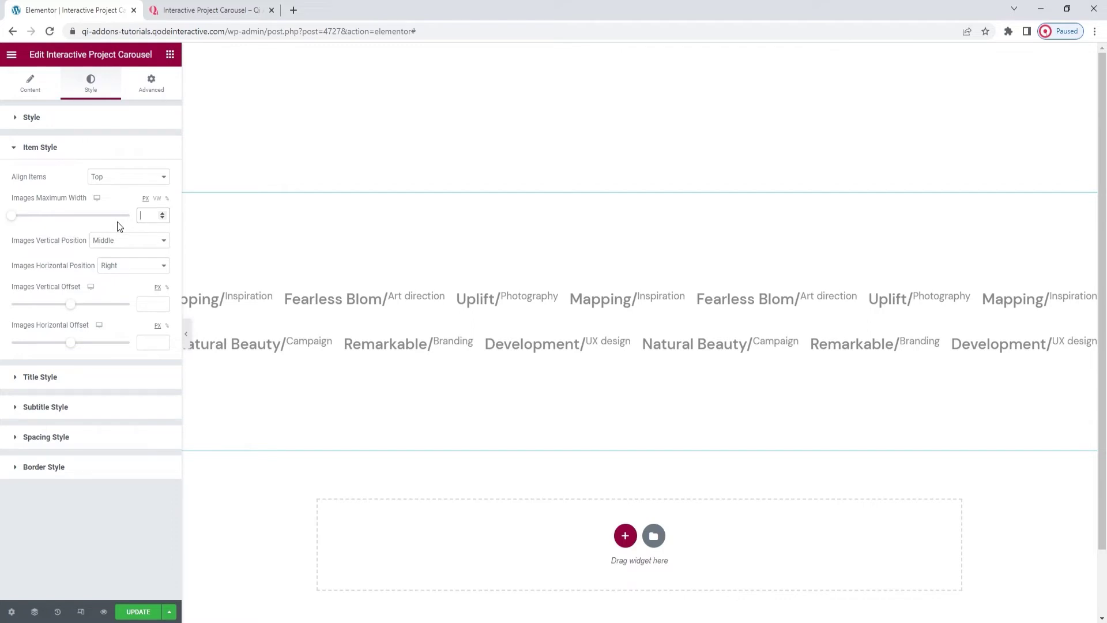
left_click(135, 239)
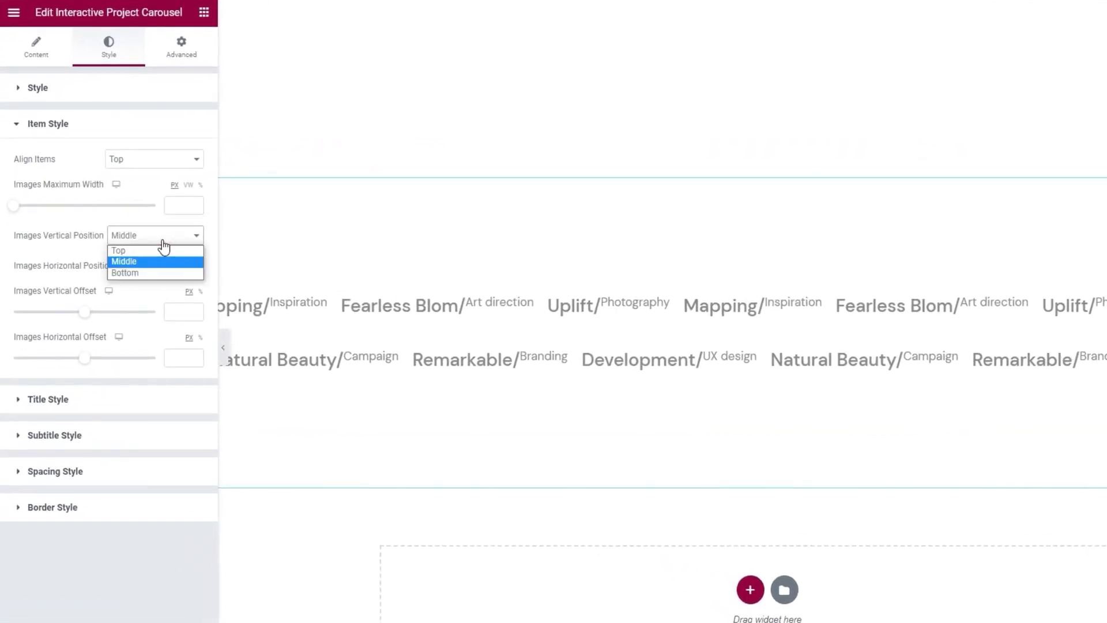
mouse_move(395, 303)
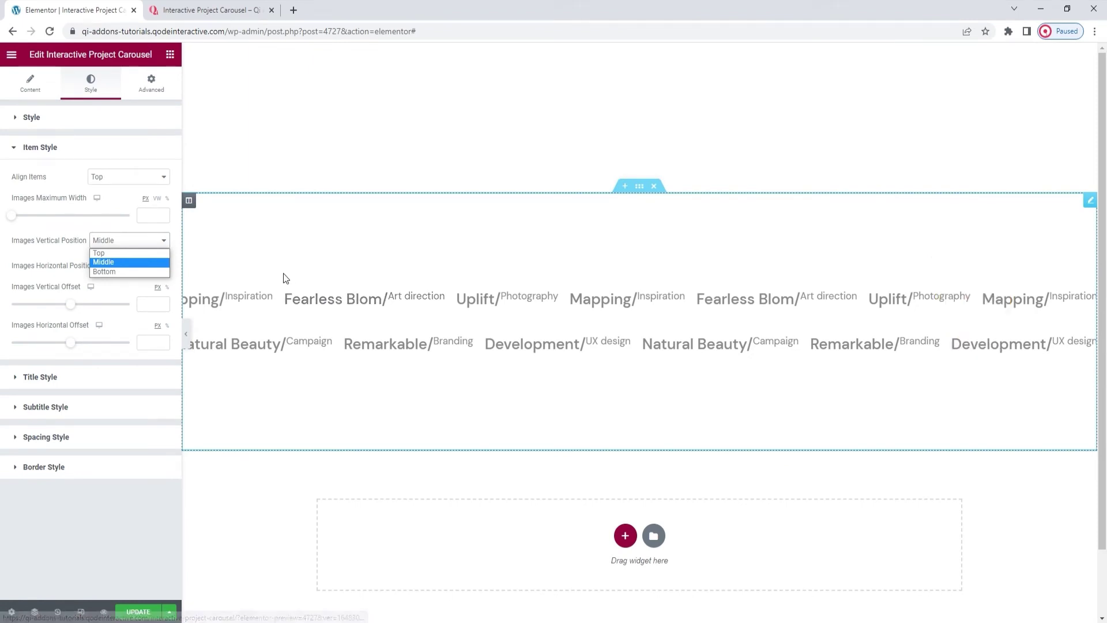
left_click(140, 253)
mouse_move(227, 307)
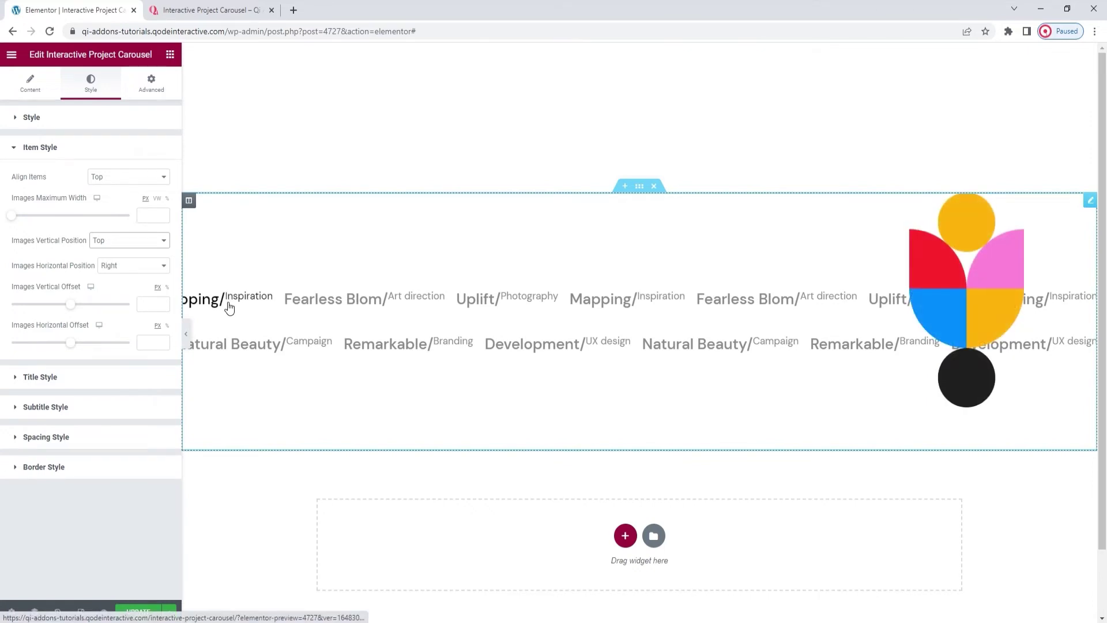
left_click(118, 241)
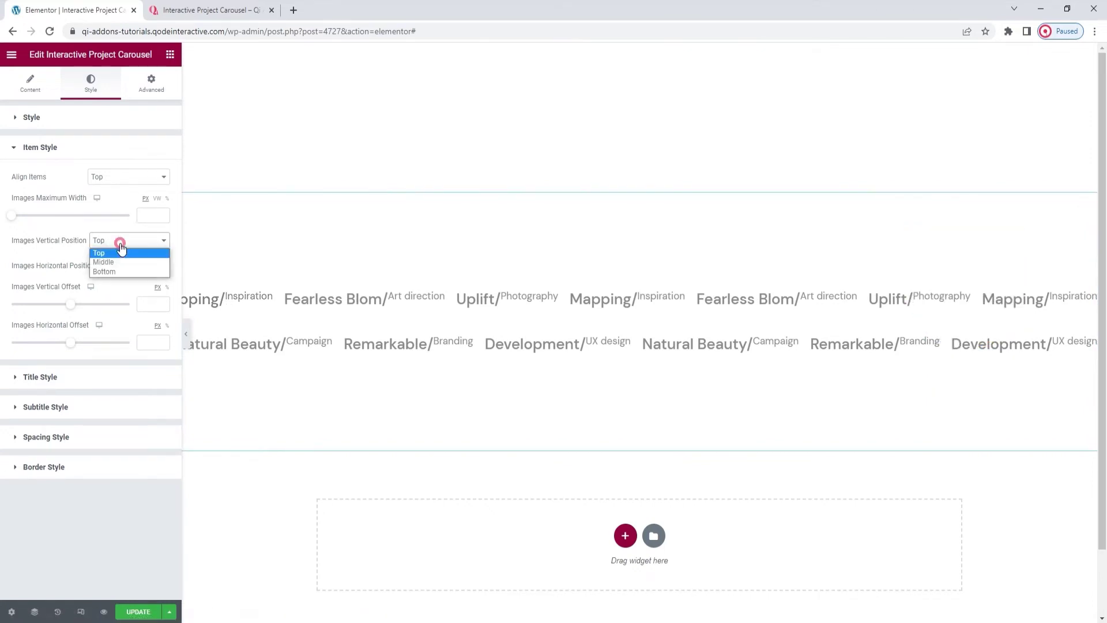
left_click(129, 268)
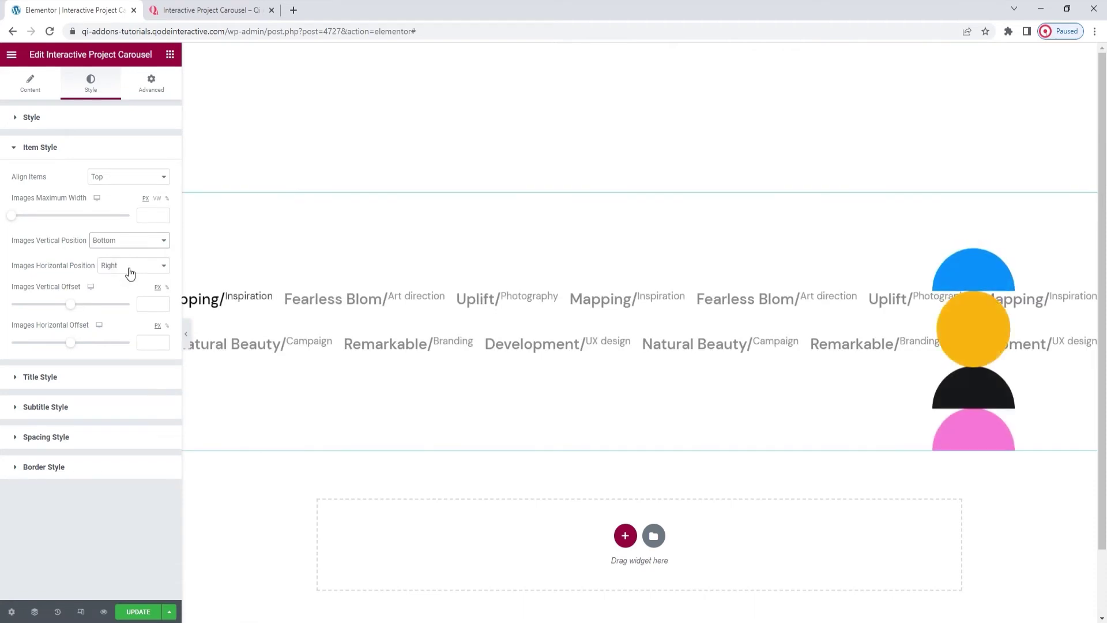
mouse_move(228, 297)
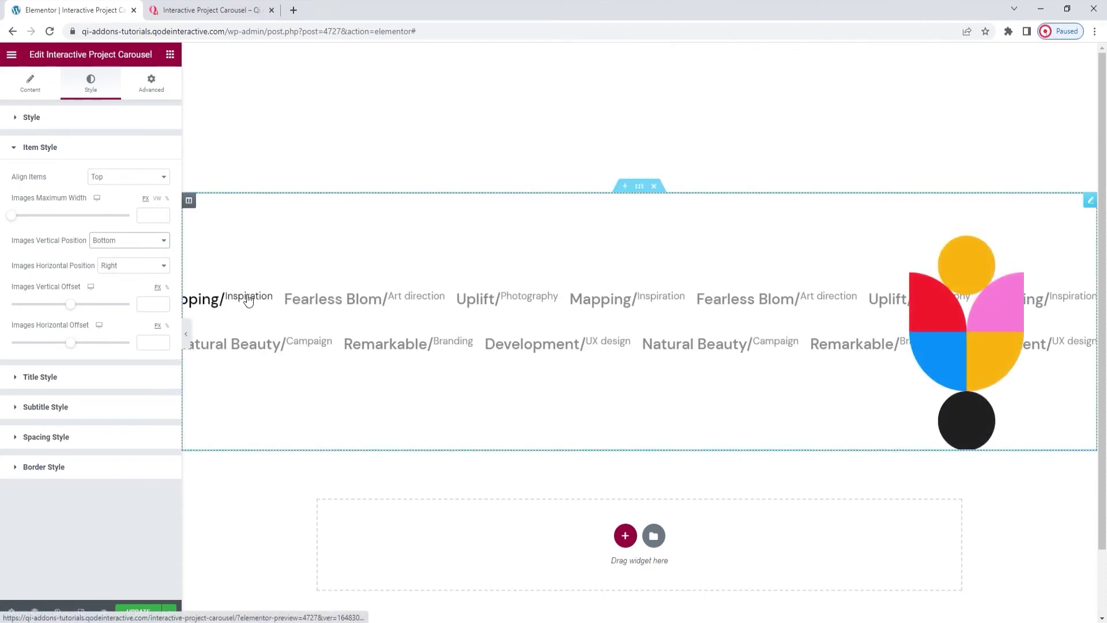
mouse_move(884, 342)
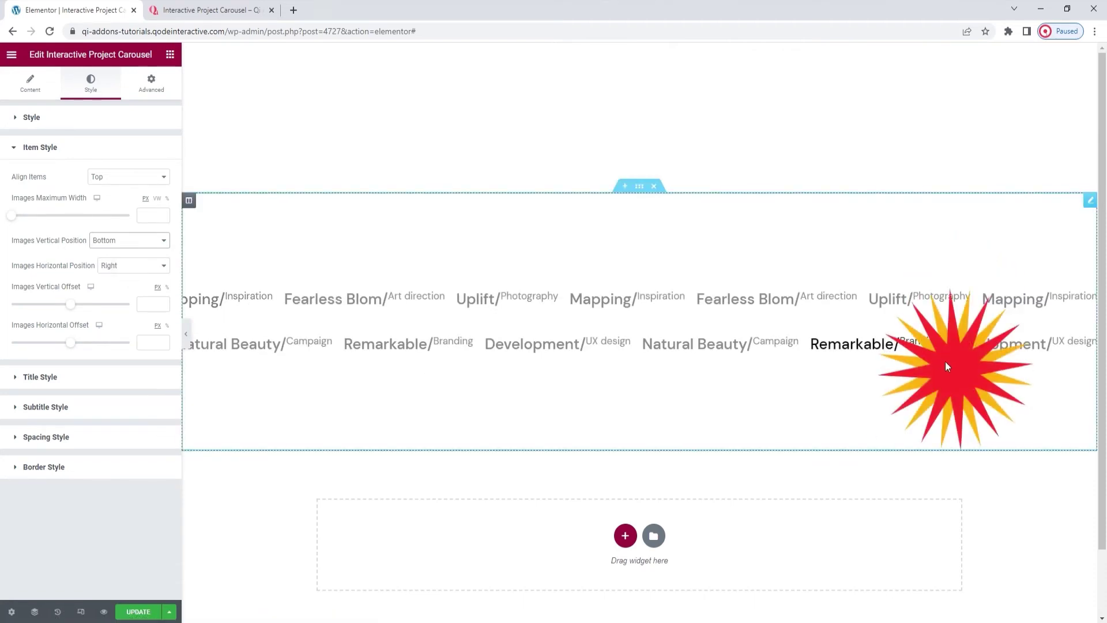
left_click(124, 241)
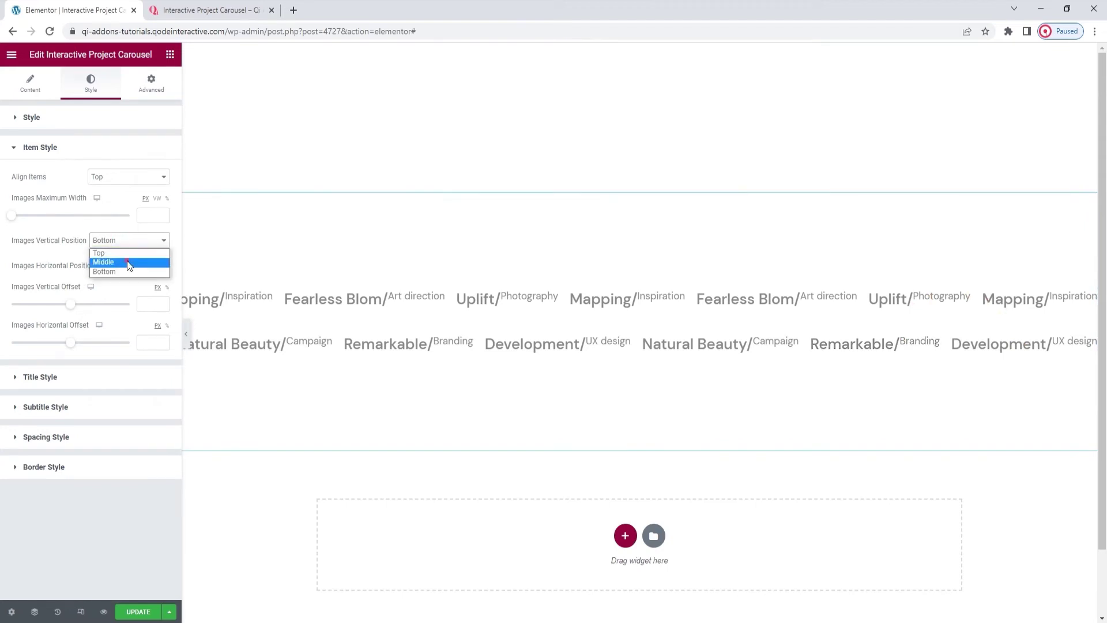
left_click(128, 263)
mouse_move(339, 312)
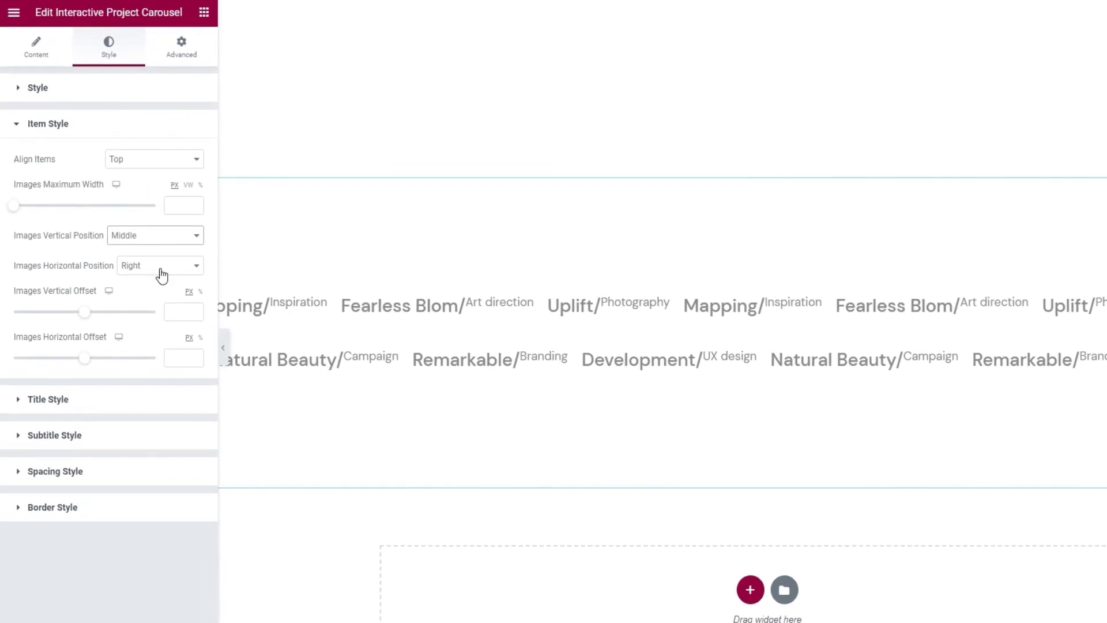
left_click(162, 267)
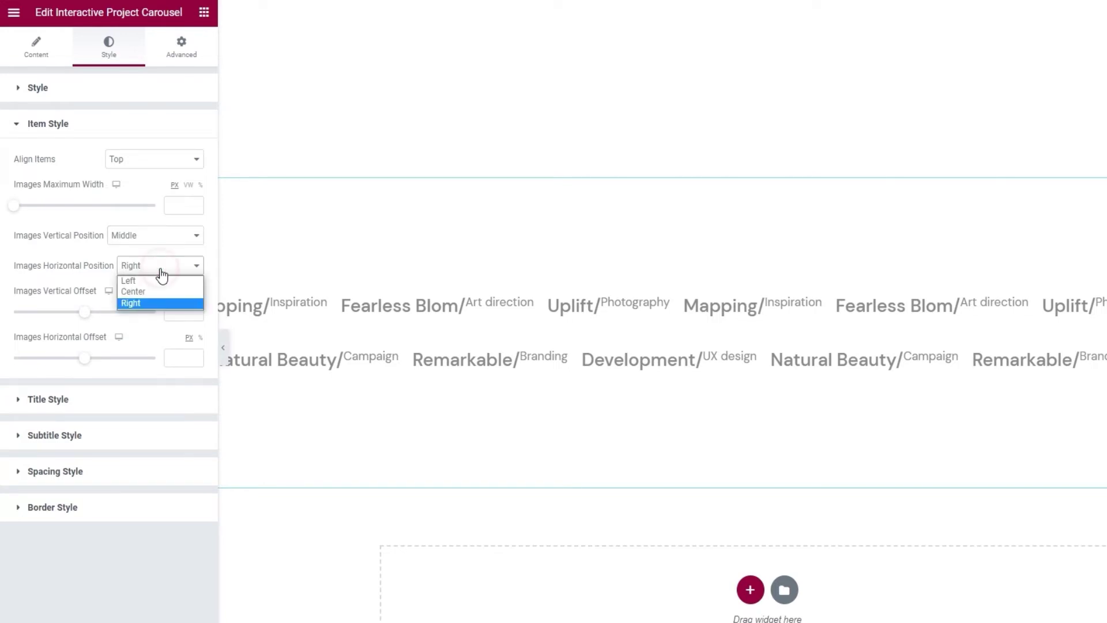
left_click(159, 279)
mouse_move(242, 309)
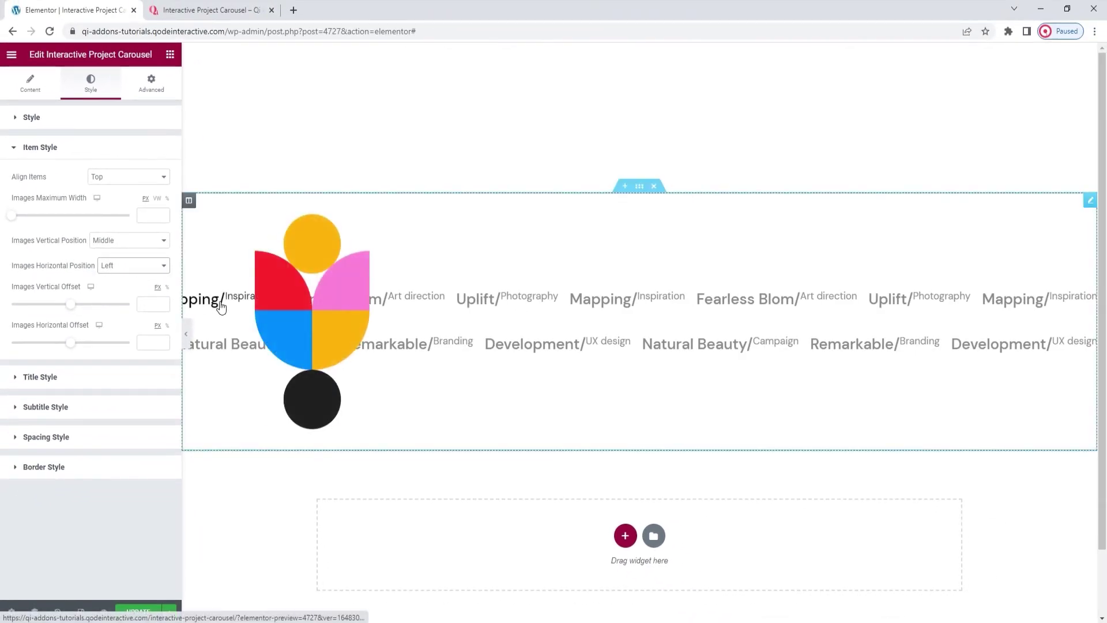
left_click(151, 265)
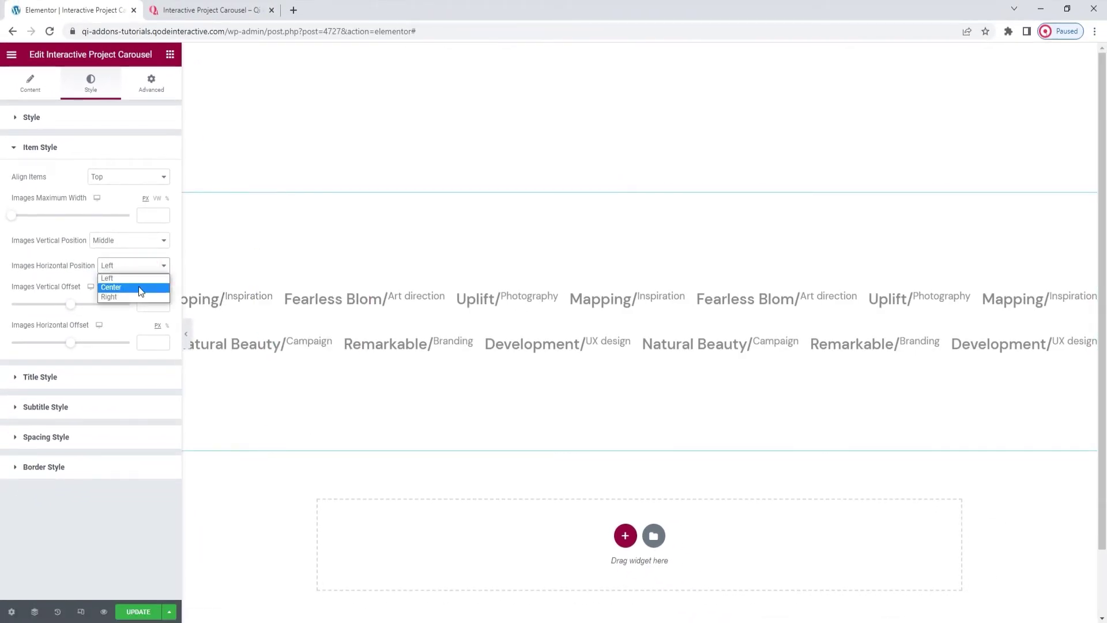
left_click(139, 286)
mouse_move(214, 304)
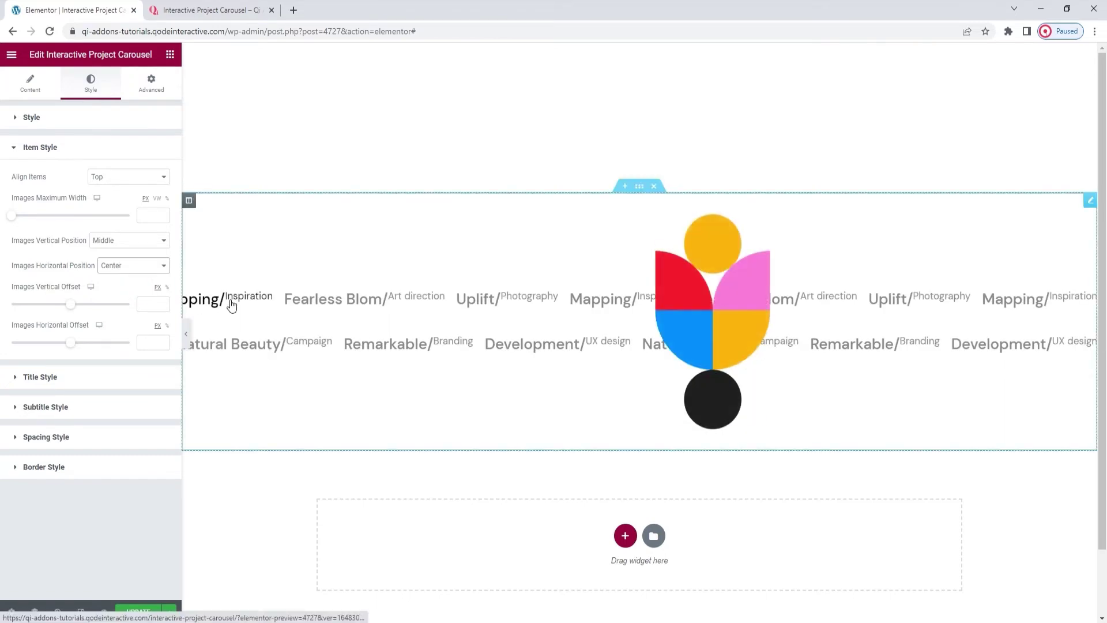
left_click(139, 265)
left_click(123, 296)
mouse_move(217, 308)
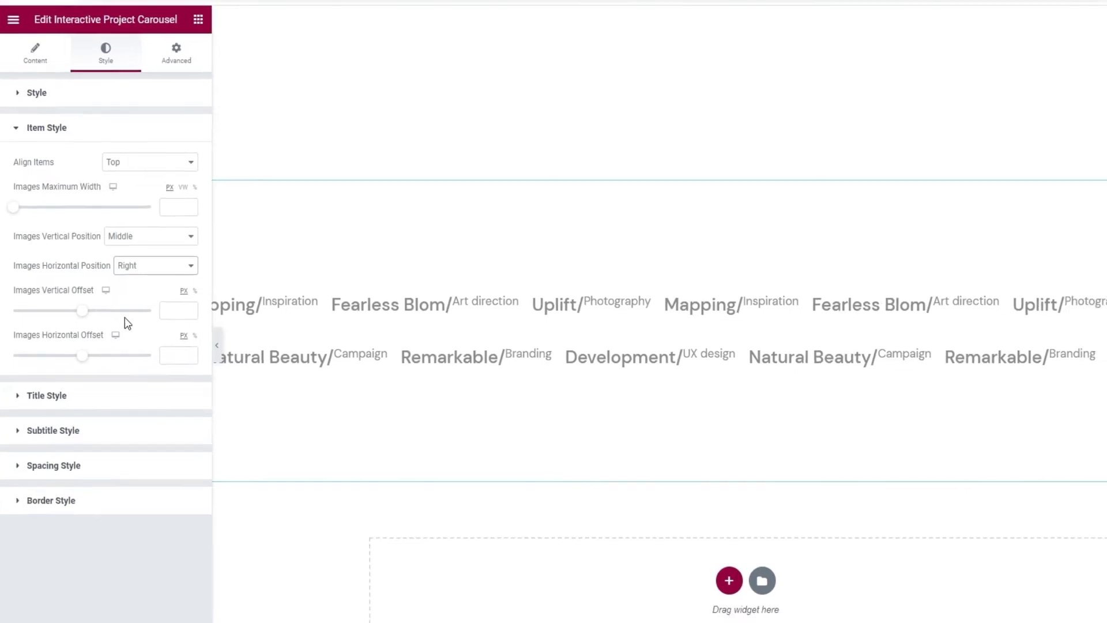
left_click_drag(85, 312, 113, 320)
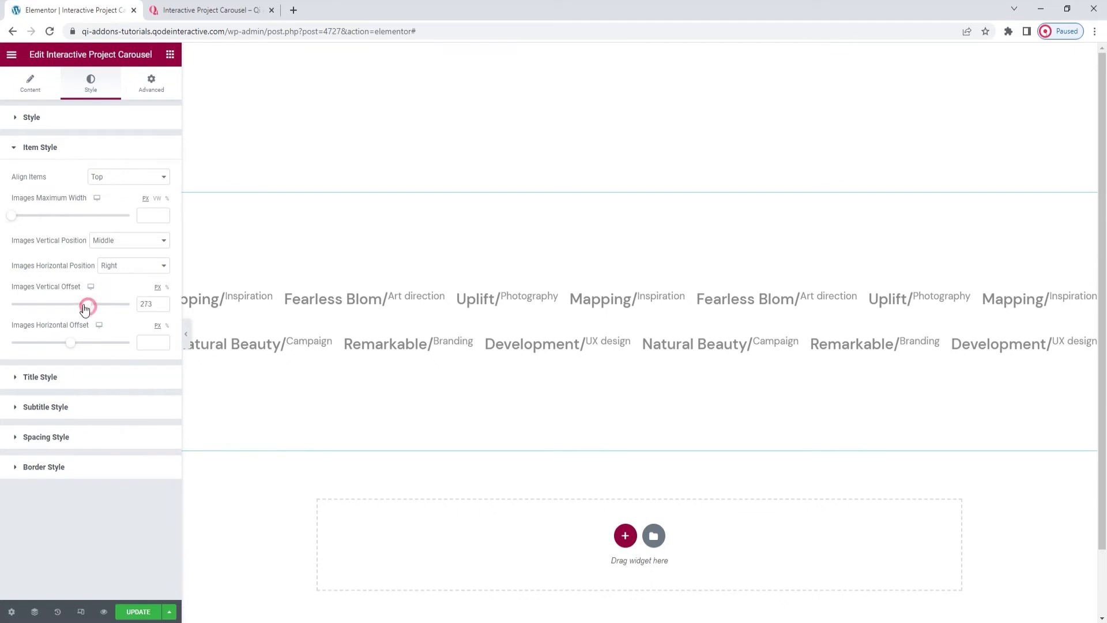
left_click_drag(87, 304, 51, 305)
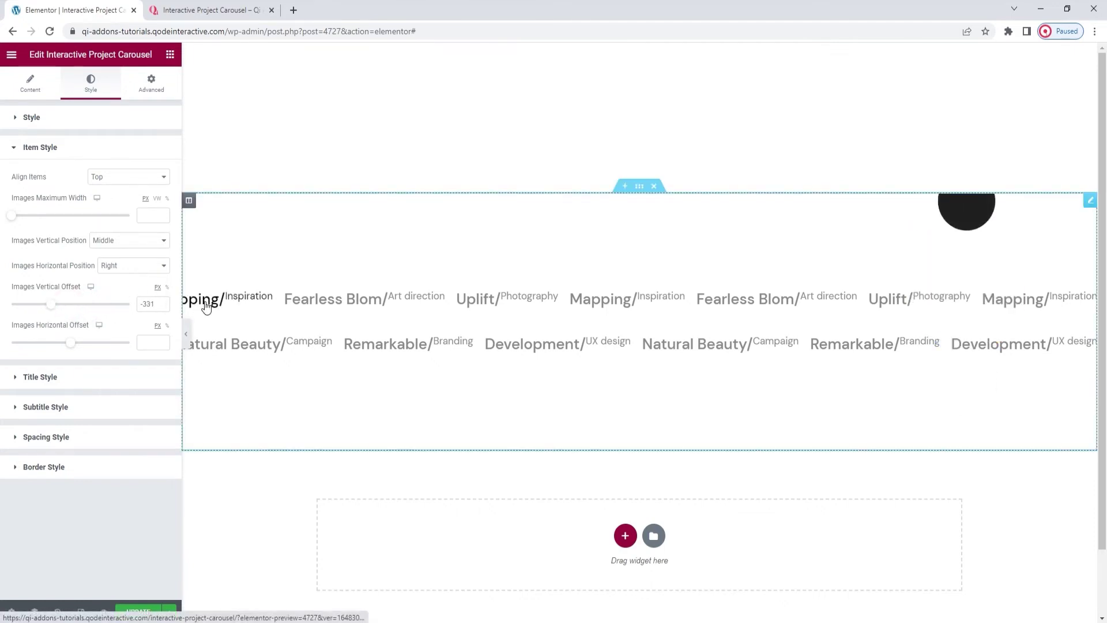
double_click(148, 305)
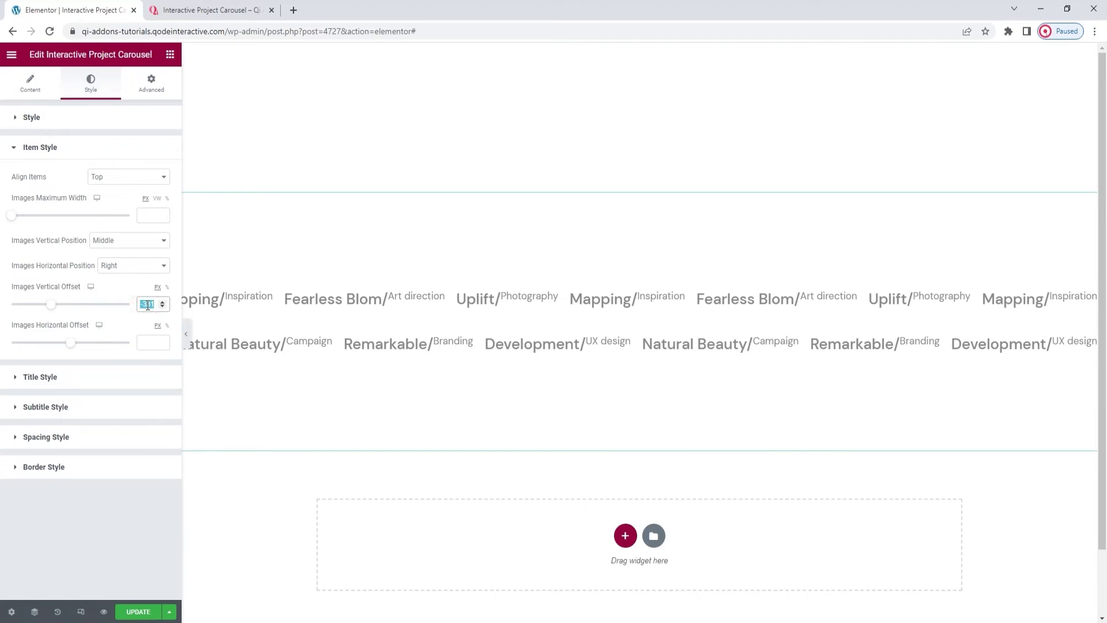
key("BackSpace")
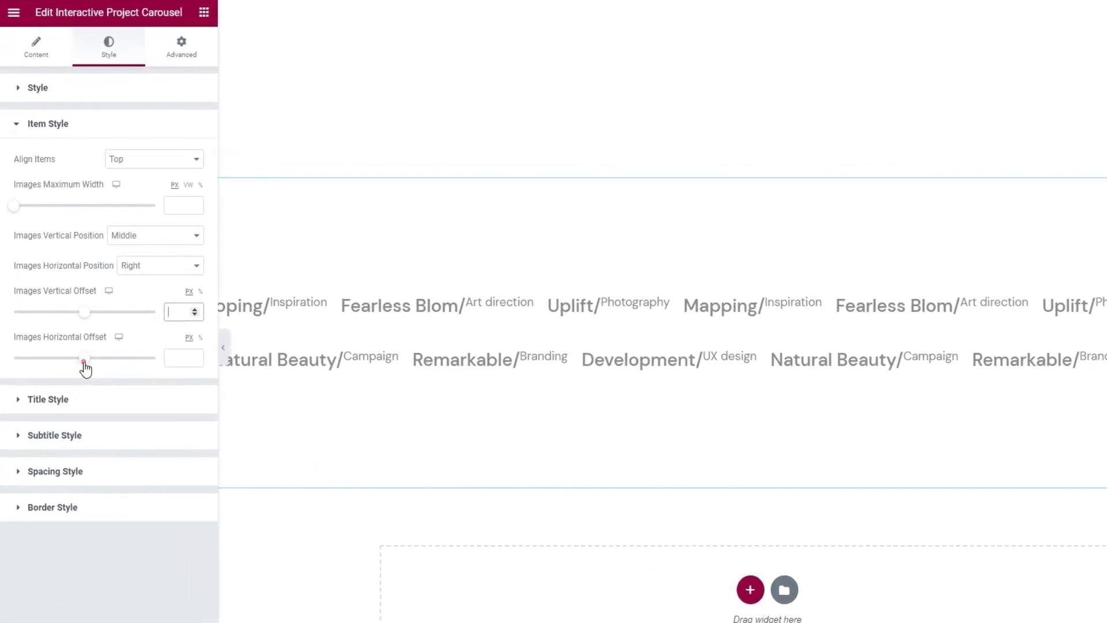
left_click_drag(85, 362, 102, 362)
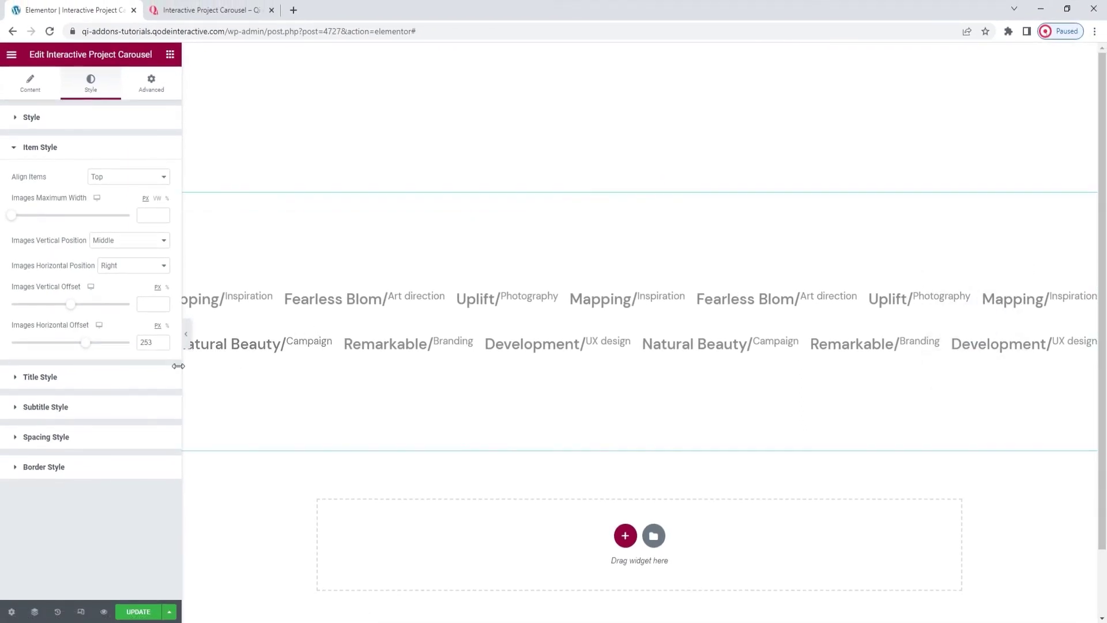
left_click(149, 343)
double_click(149, 342)
key("BackSpace")
left_click(30, 83)
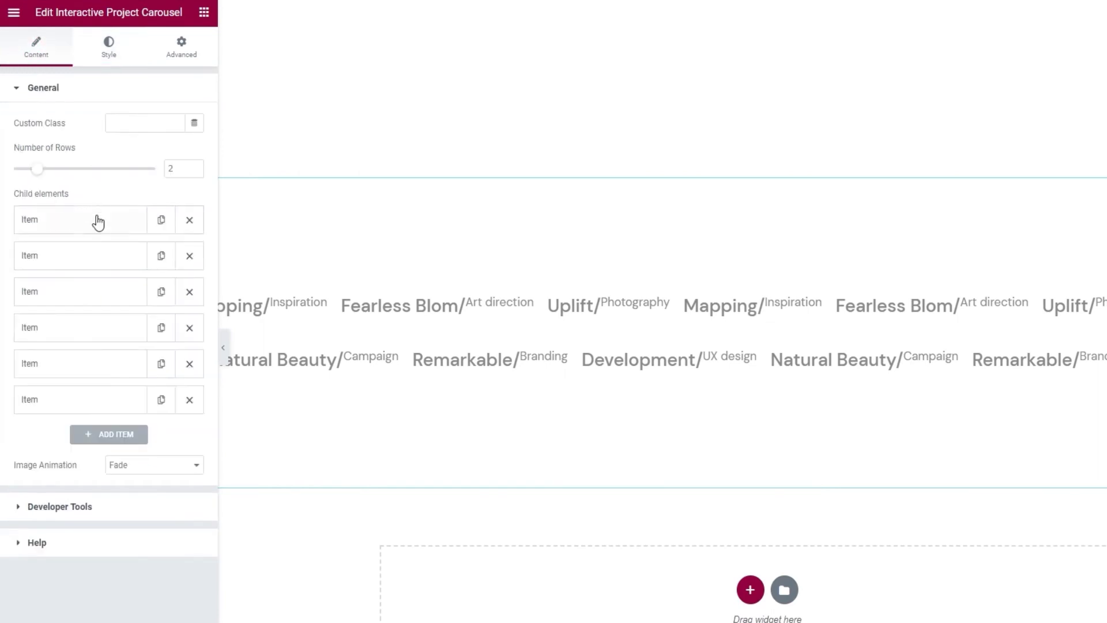
left_click(98, 222)
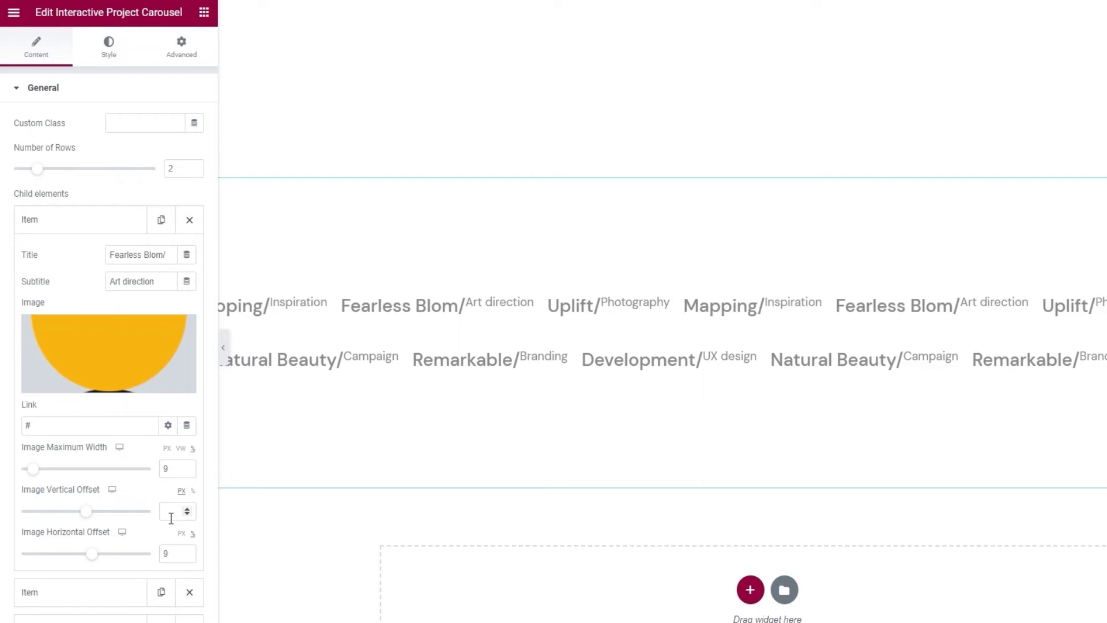
left_click(108, 57)
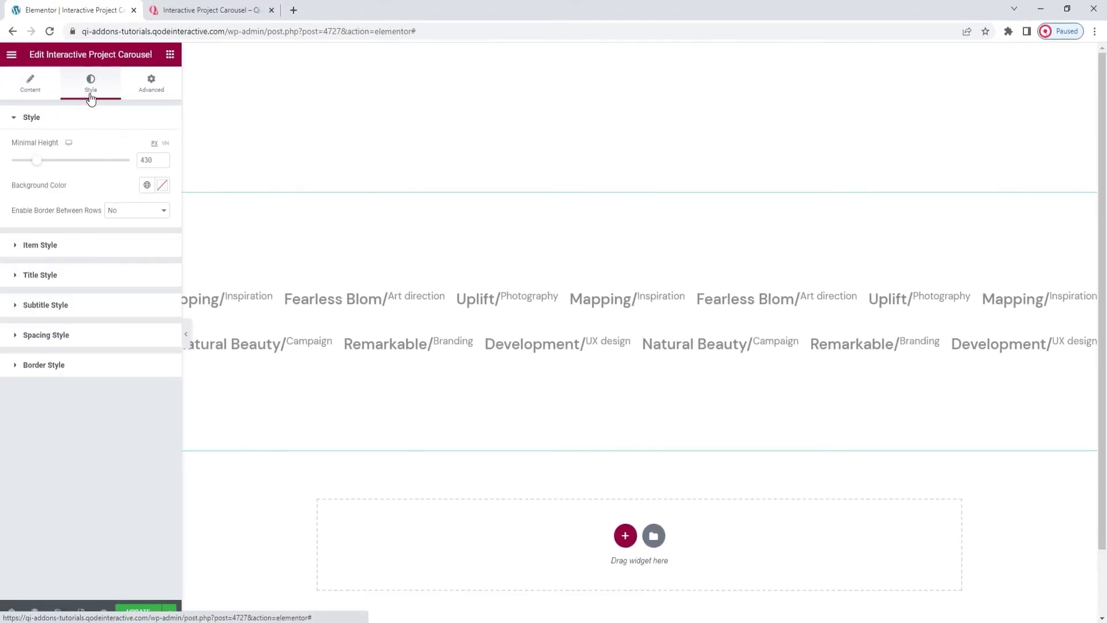
left_click(107, 245)
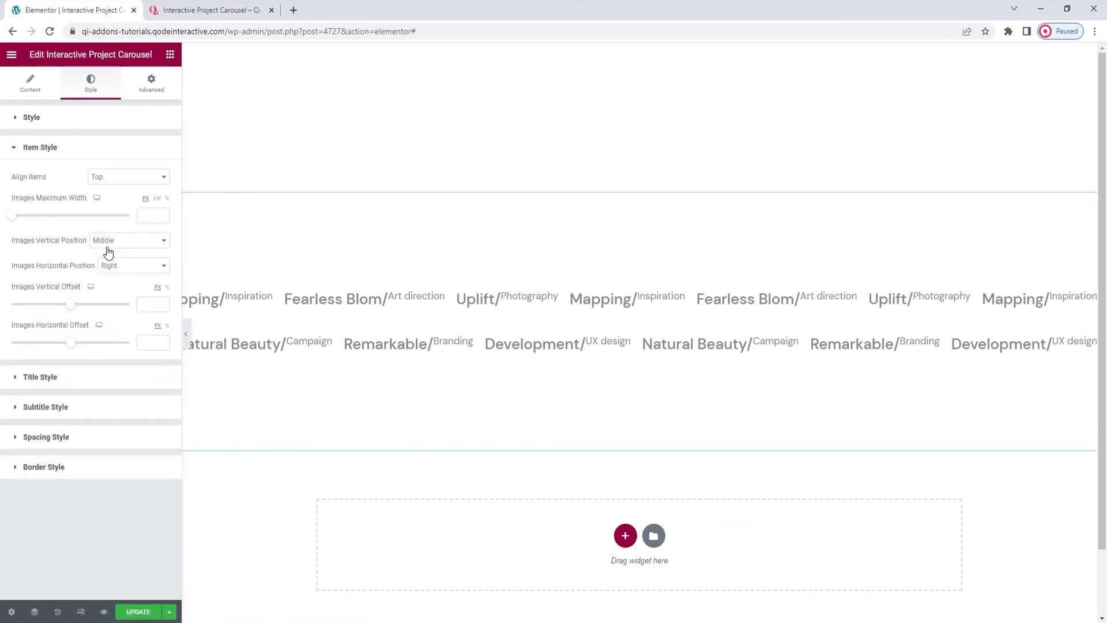
left_click(99, 378)
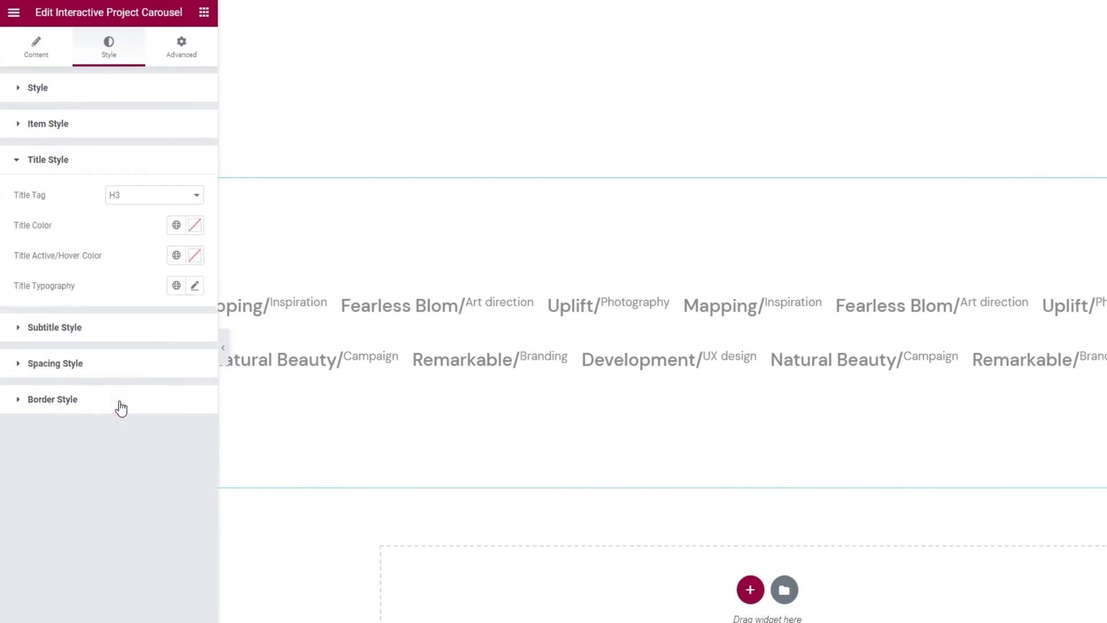
- Change the carousel Title Tag from H3 to H1
left_click(148, 199)
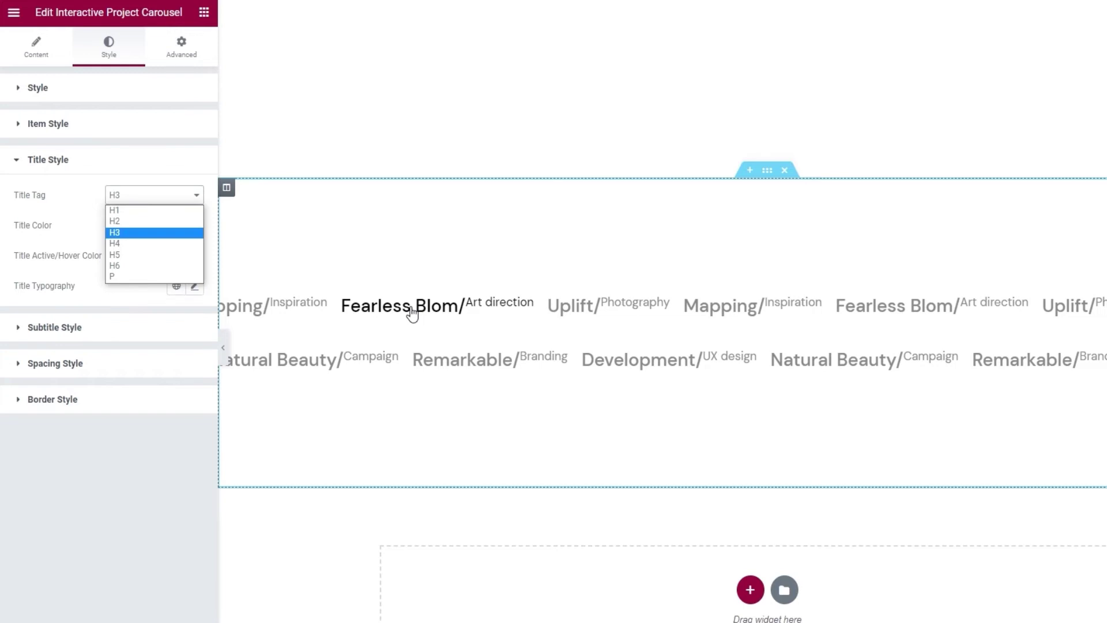
left_click(163, 210)
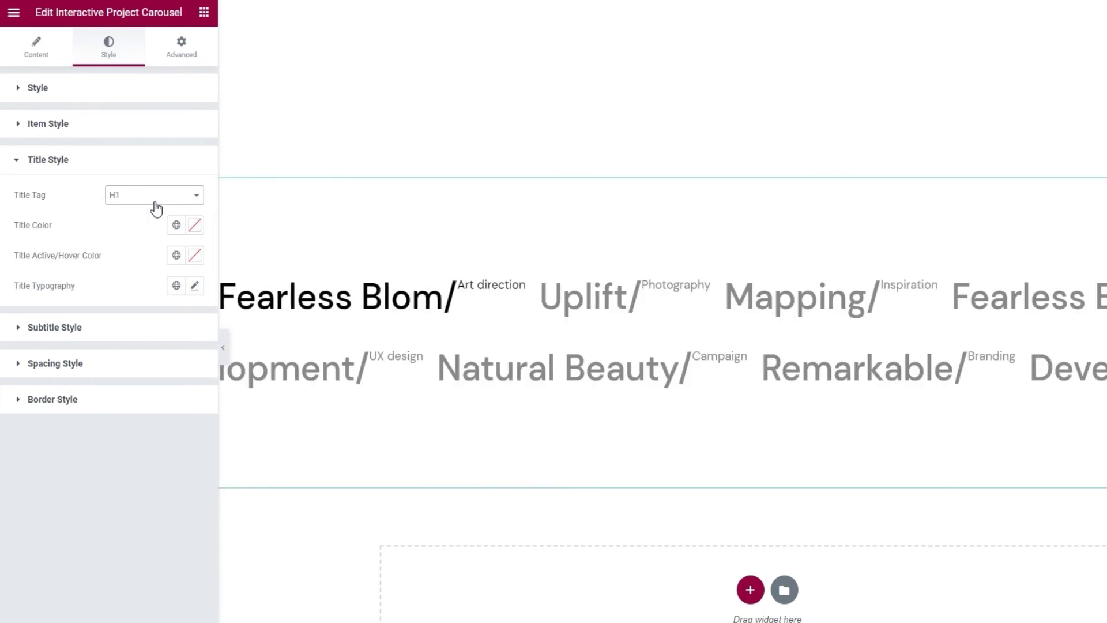
- Set the title colour to light grey #e7e7e7
left_click(195, 224)
left_click(140, 294)
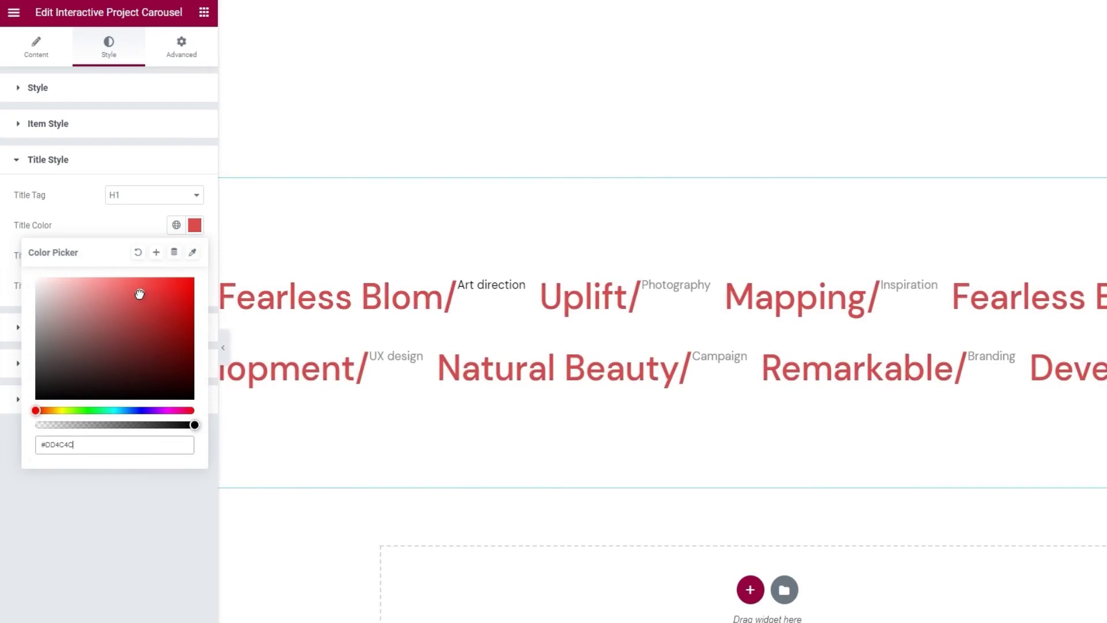
double_click(116, 448)
type("e7e7e7")
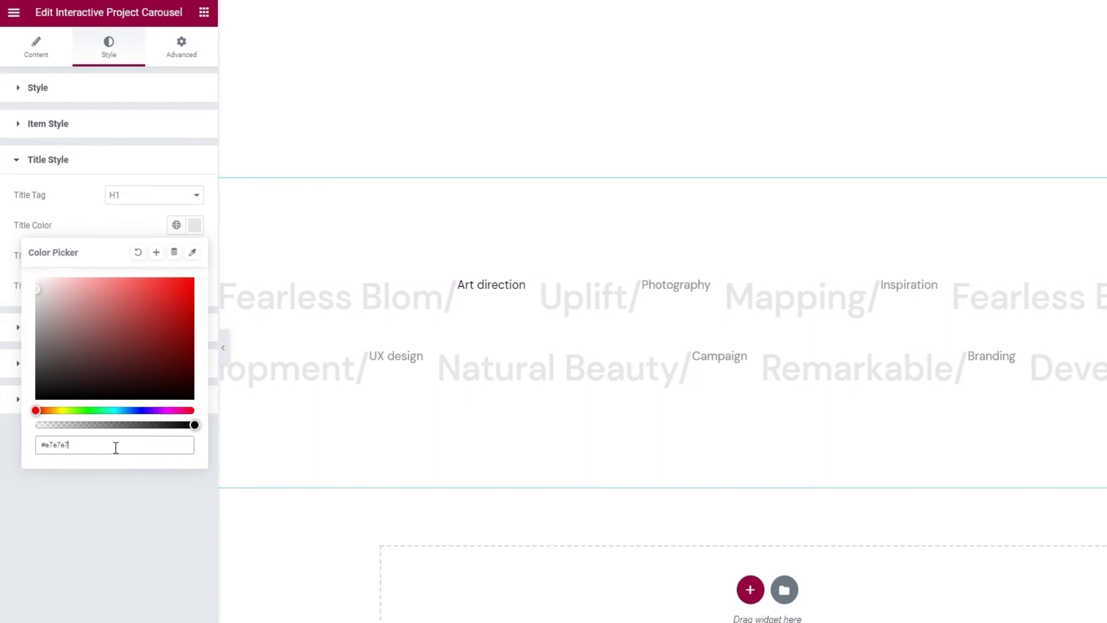
left_click(113, 225)
- Set the title active/hover colour to near-black #1e1e1e
left_click(195, 257)
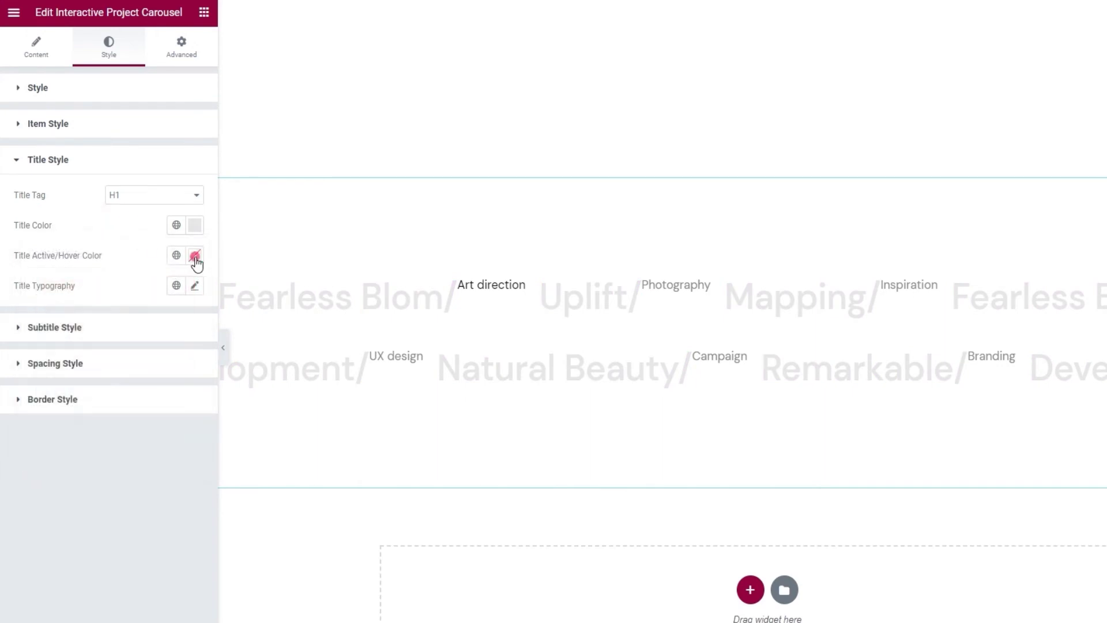
left_click_drag(141, 351, 118, 336)
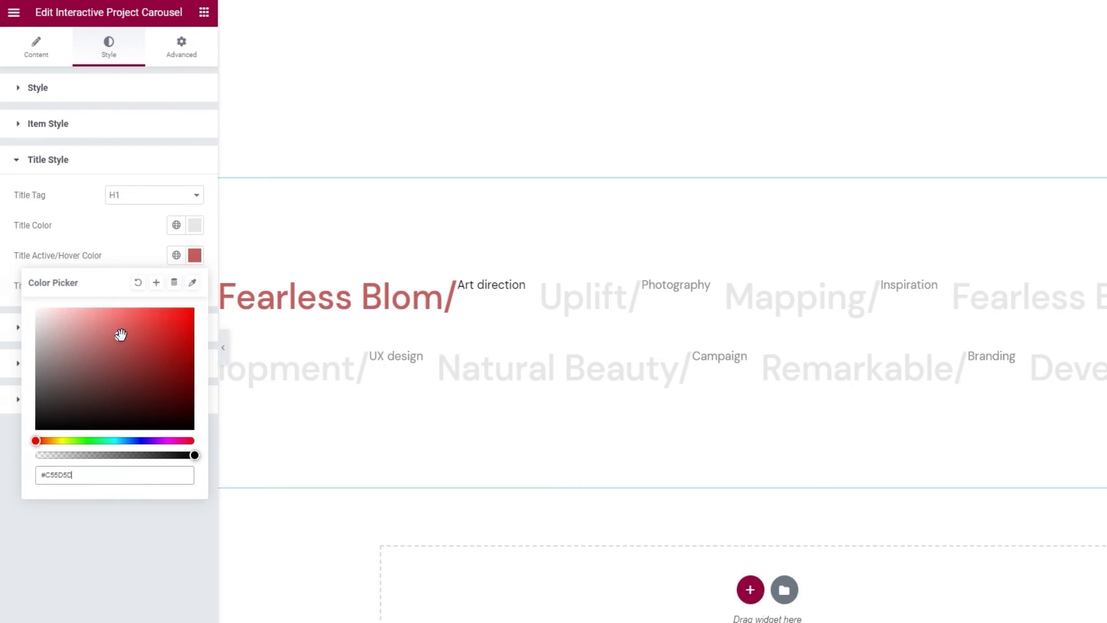
double_click(100, 475)
type("1e1e1e")
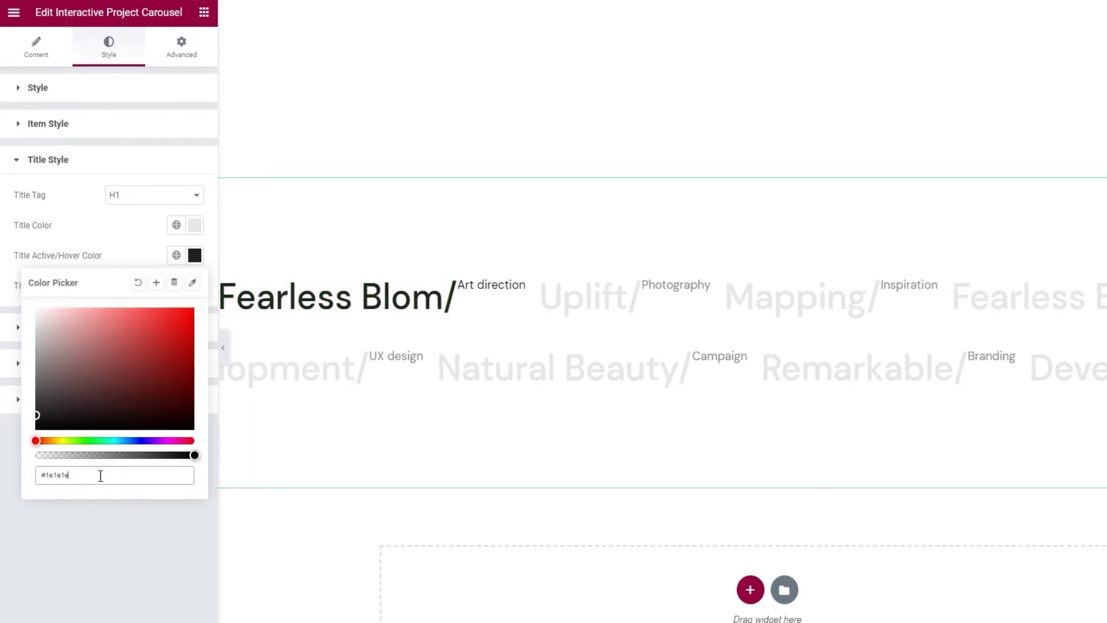
left_click(138, 254)
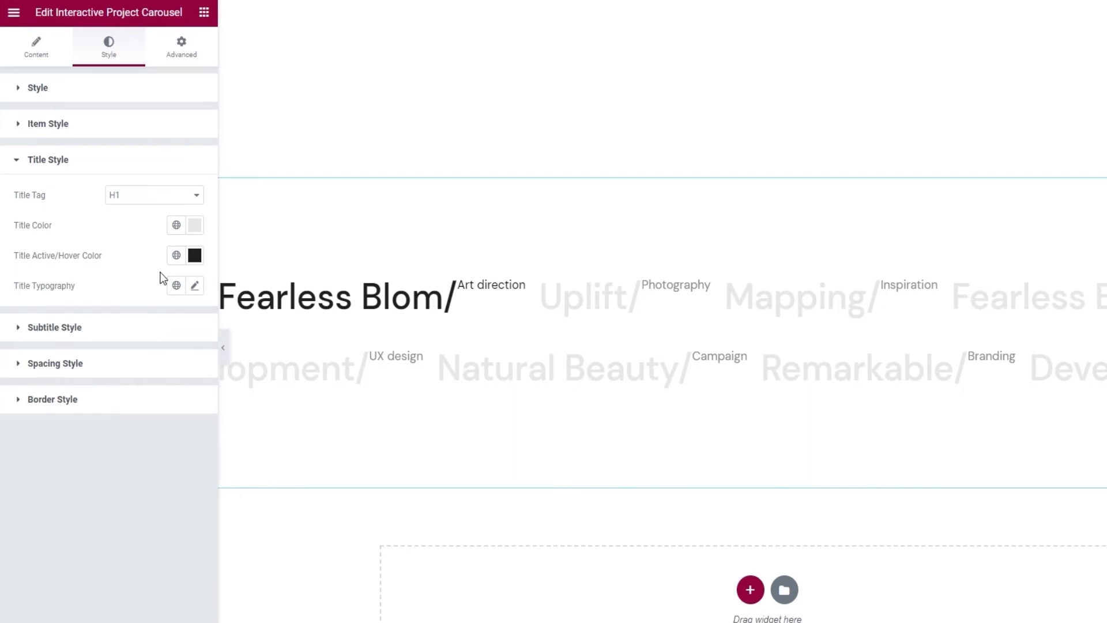
left_click(195, 285)
- Set the title font size to 150 px
scroll(128, 295, "down", 1)
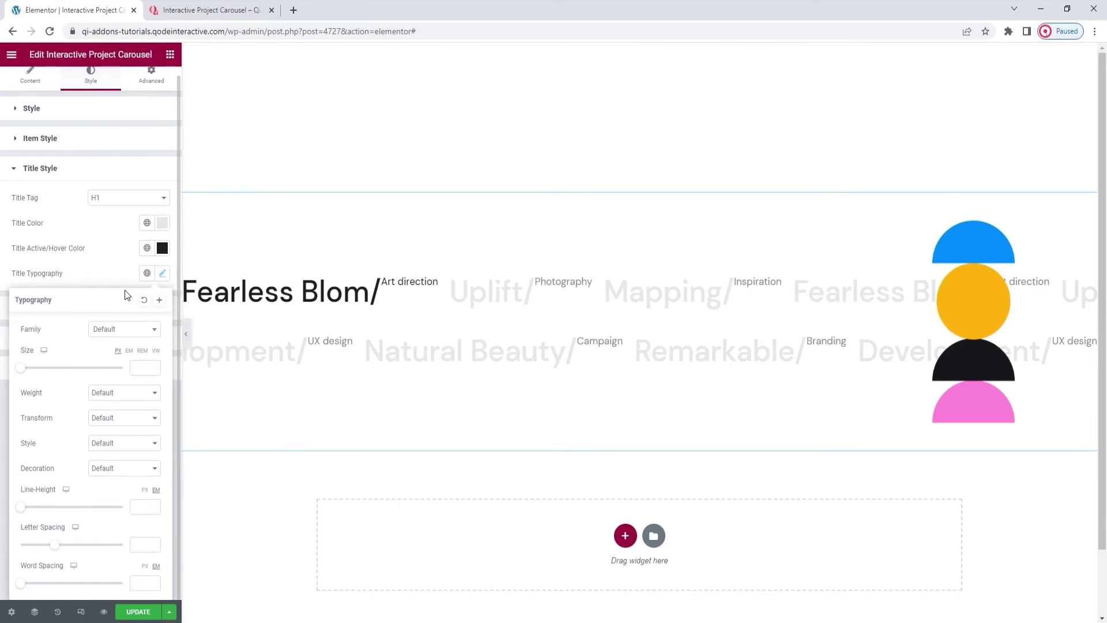
left_click(137, 330)
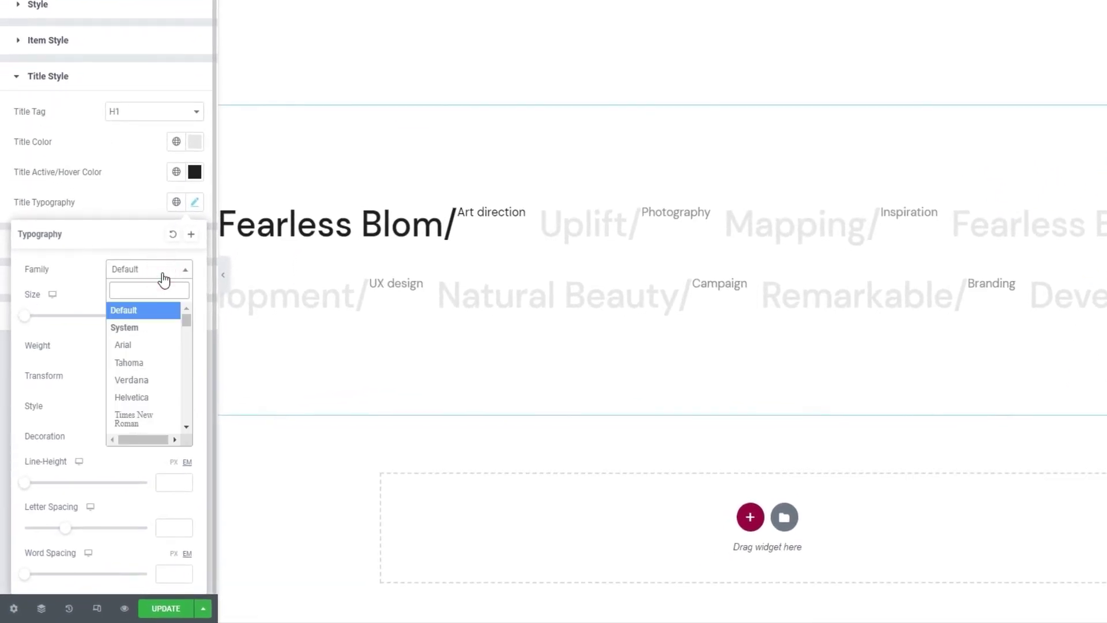
left_click(163, 278)
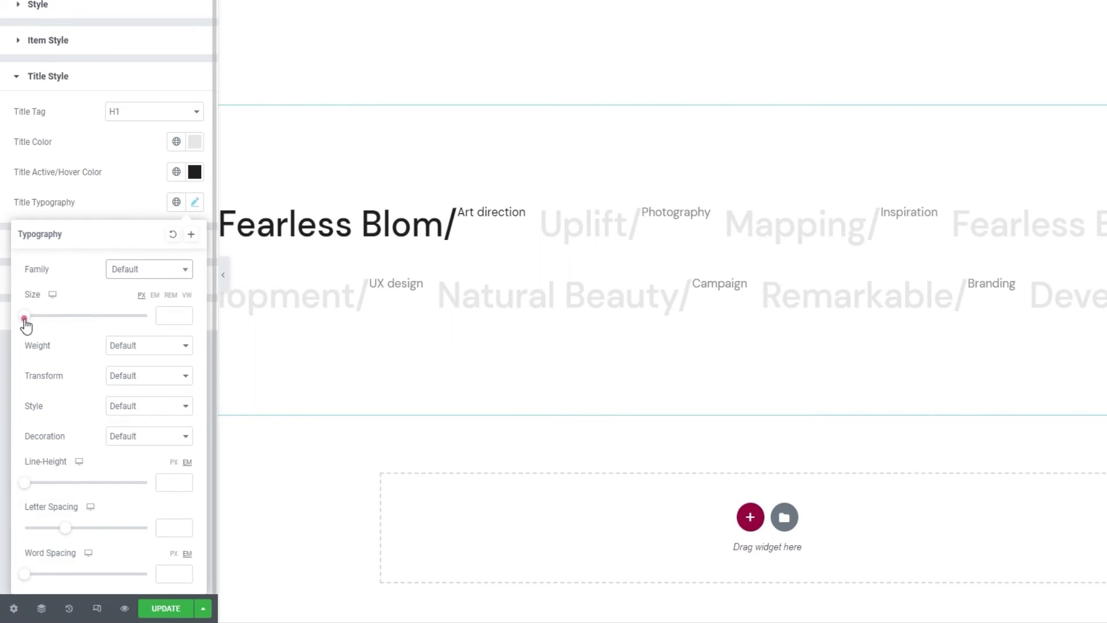
left_click_drag(24, 318, 66, 324)
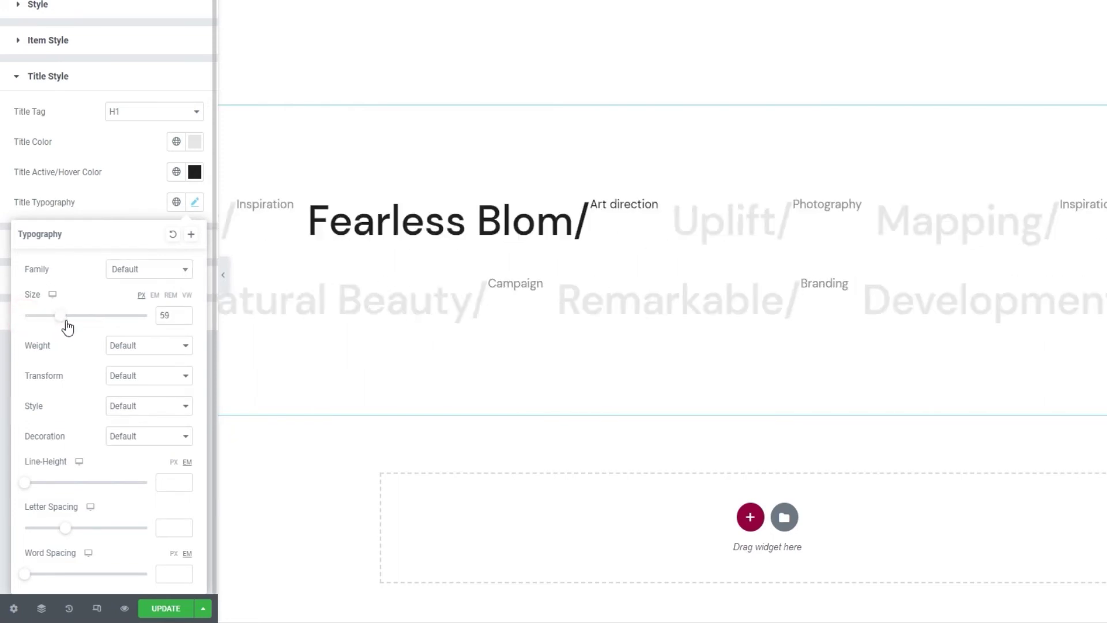
left_click(161, 315)
double_click(161, 315)
type("15")
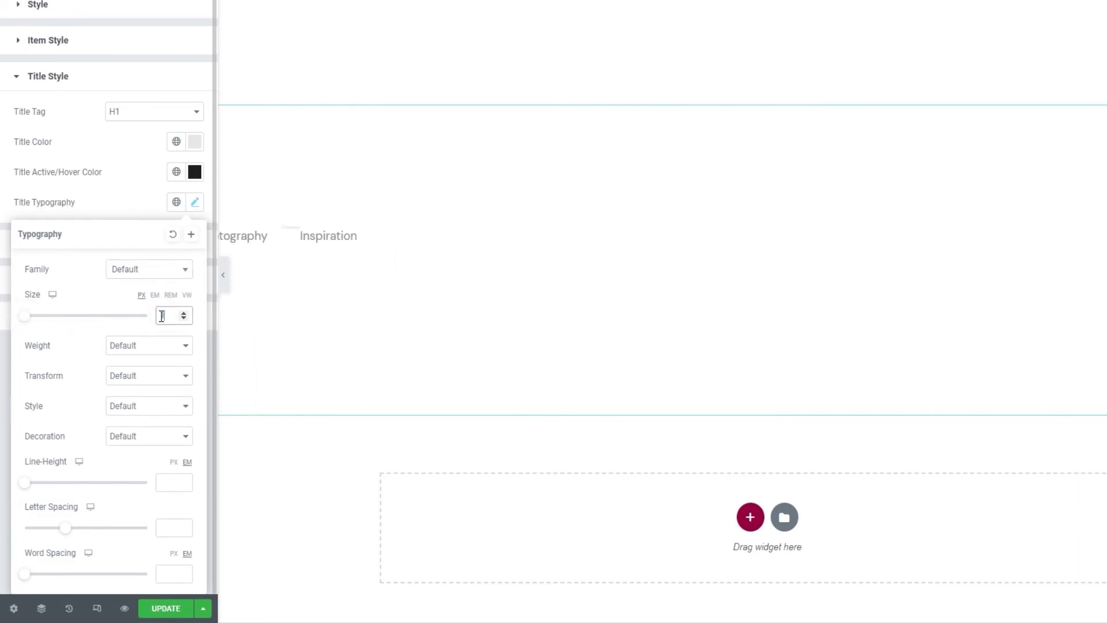
type("0")
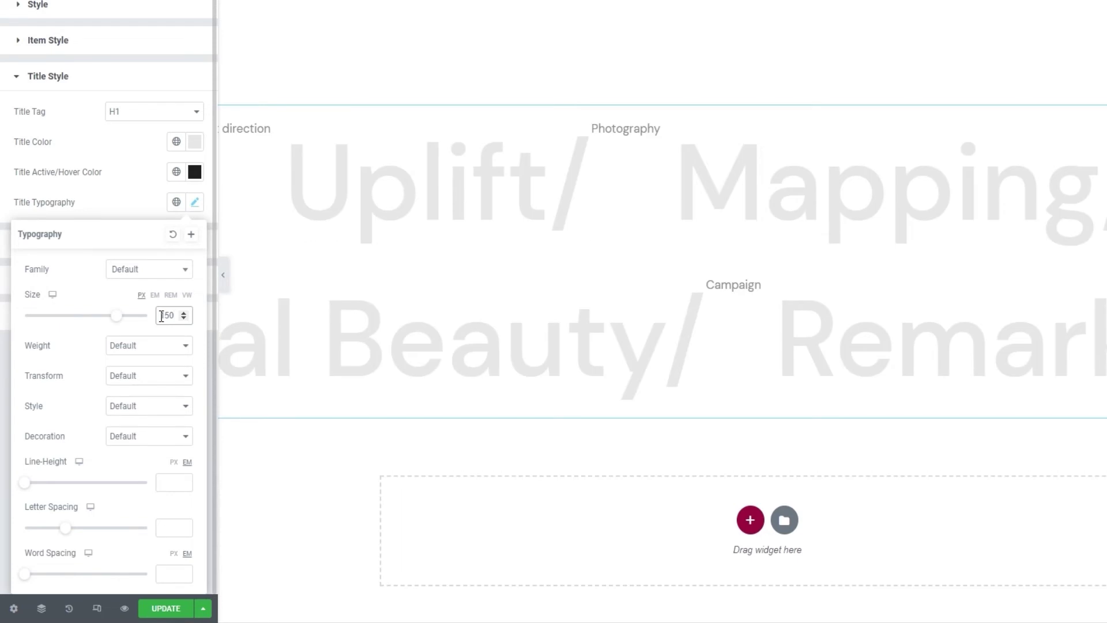
- Set the title font weight to 400, keeping transform, style and decoration at default
left_click(131, 346)
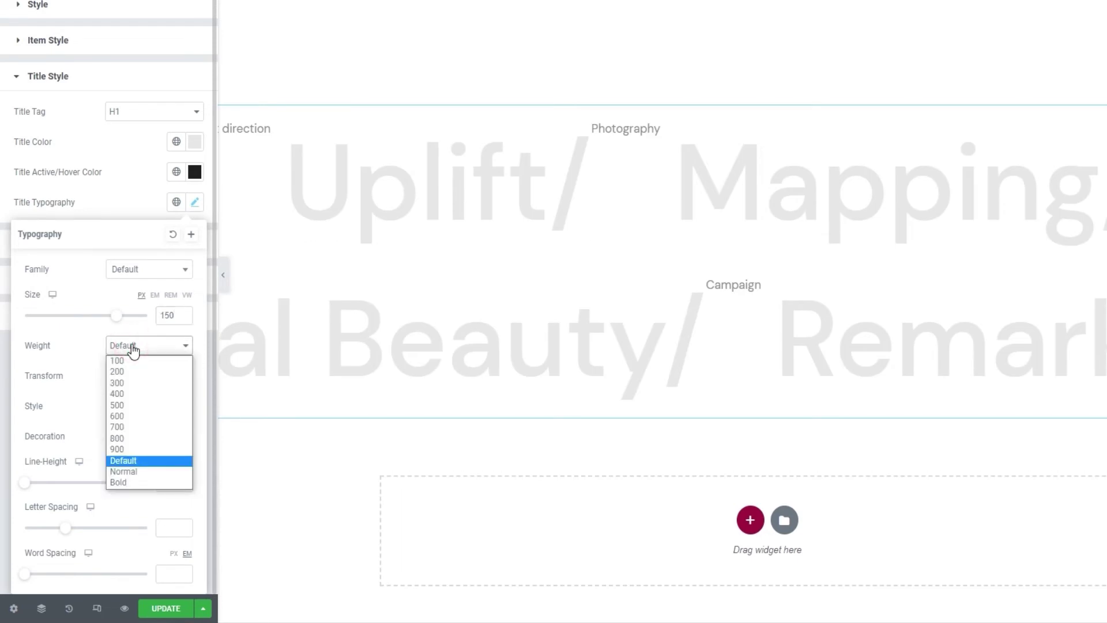
left_click(150, 394)
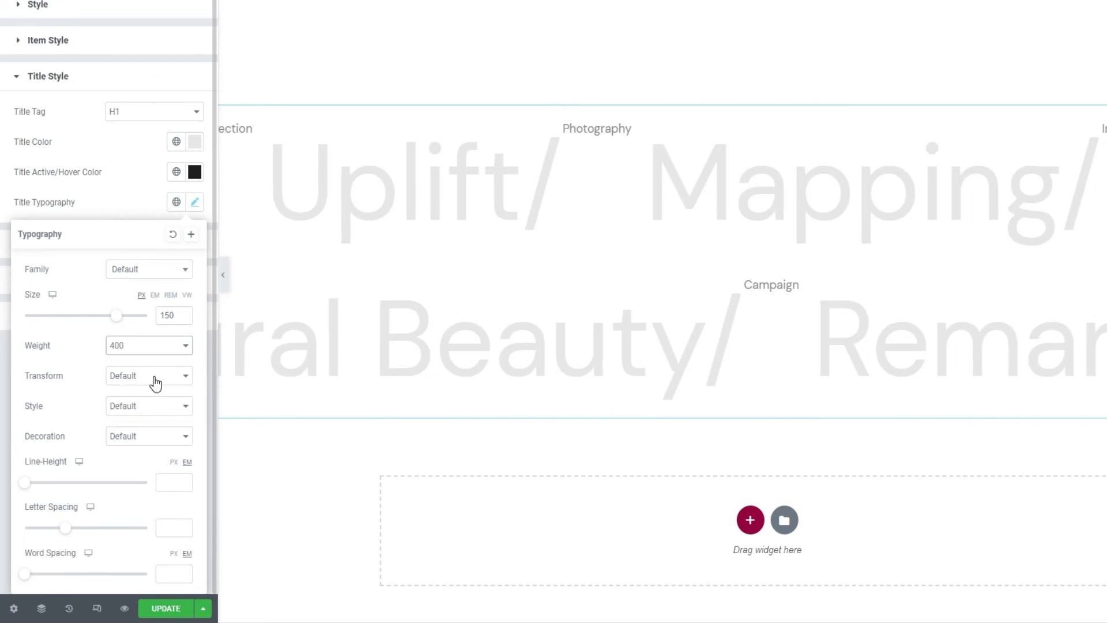
left_click(160, 378)
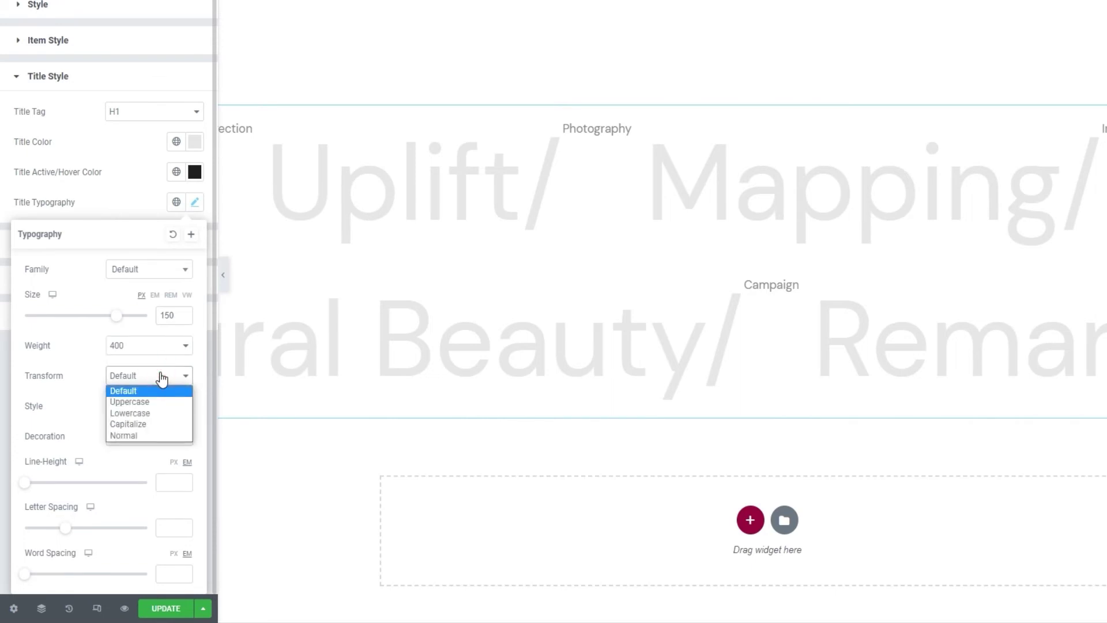
left_click(162, 379)
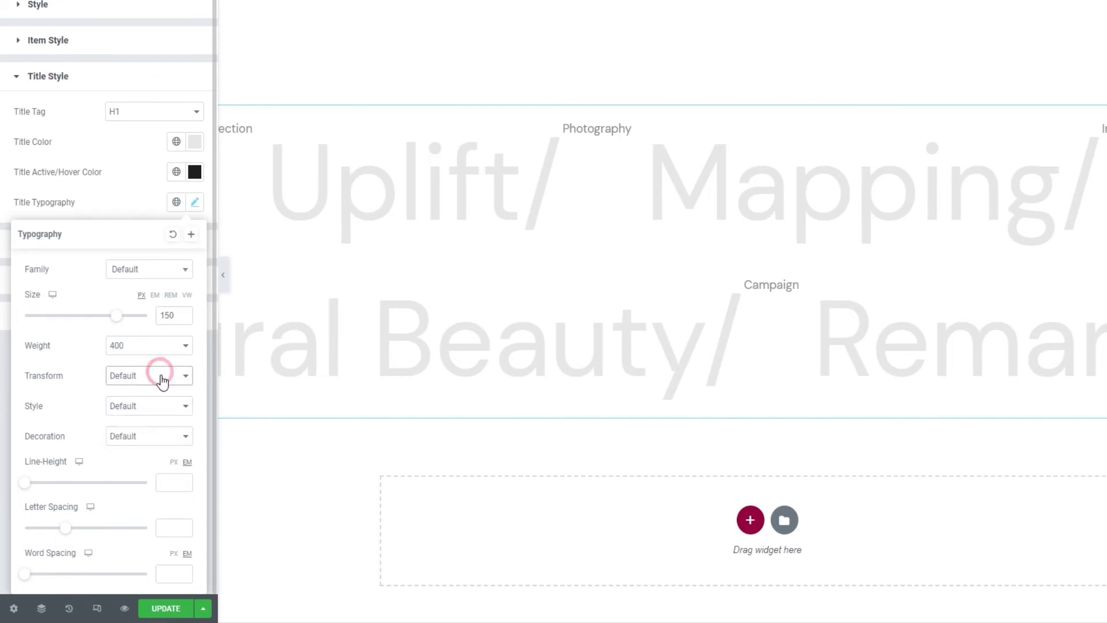
left_click(155, 405)
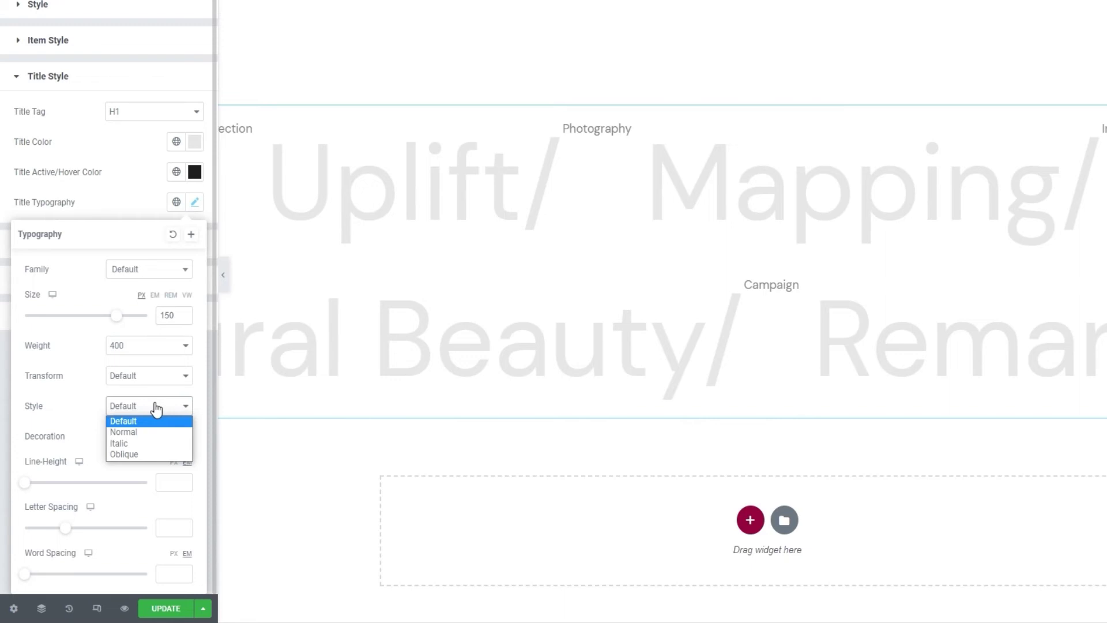
left_click(155, 405)
left_click(142, 435)
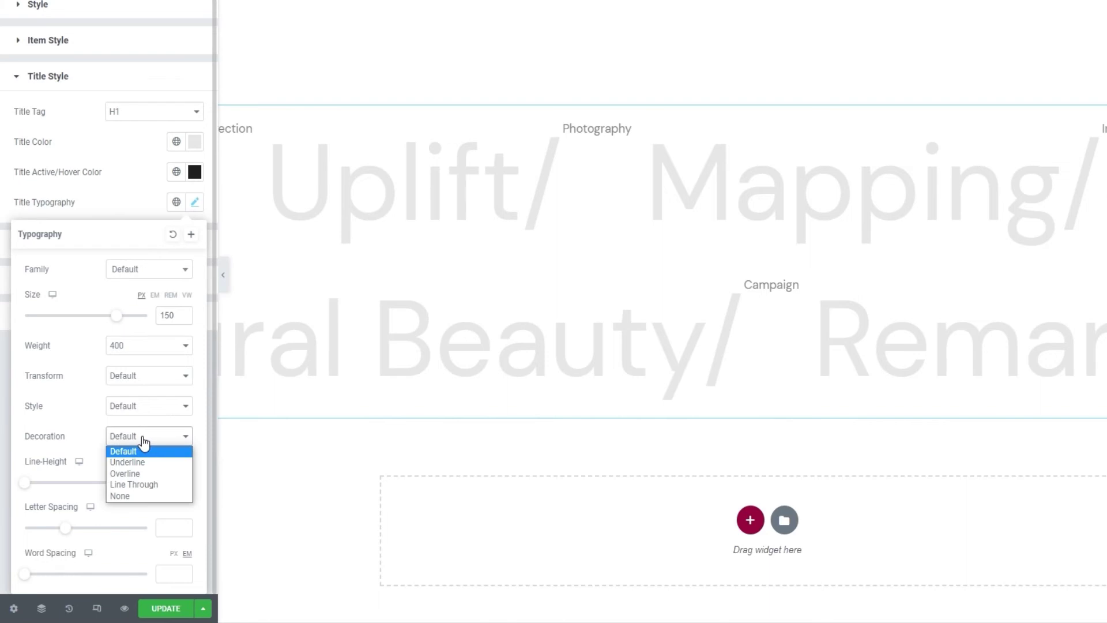
left_click(142, 438)
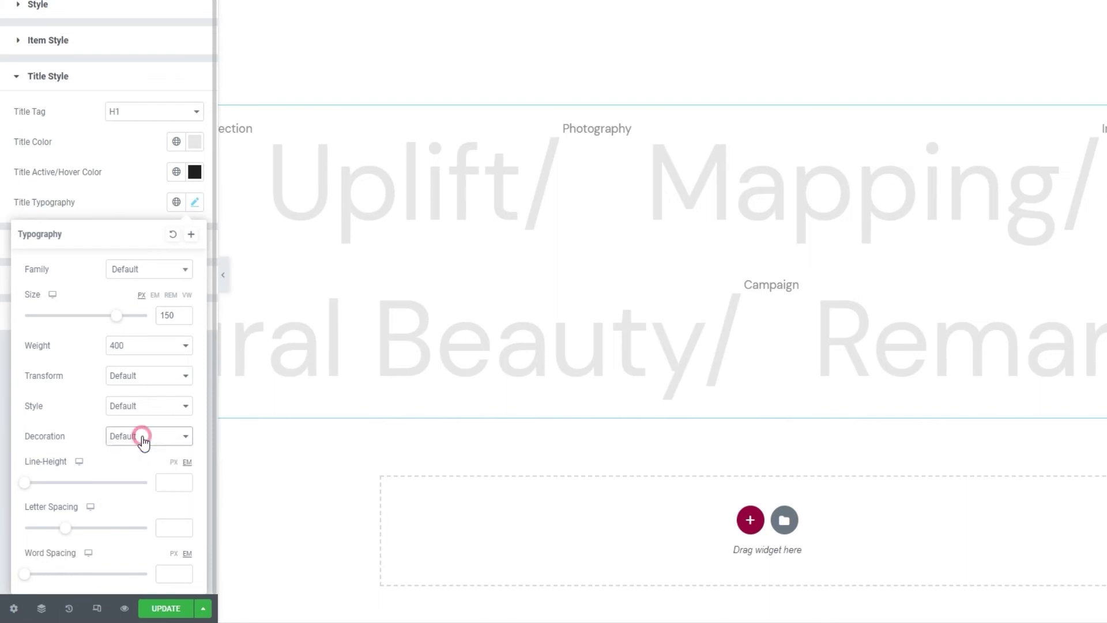
- Set the title line height to 1 em
left_click(170, 480)
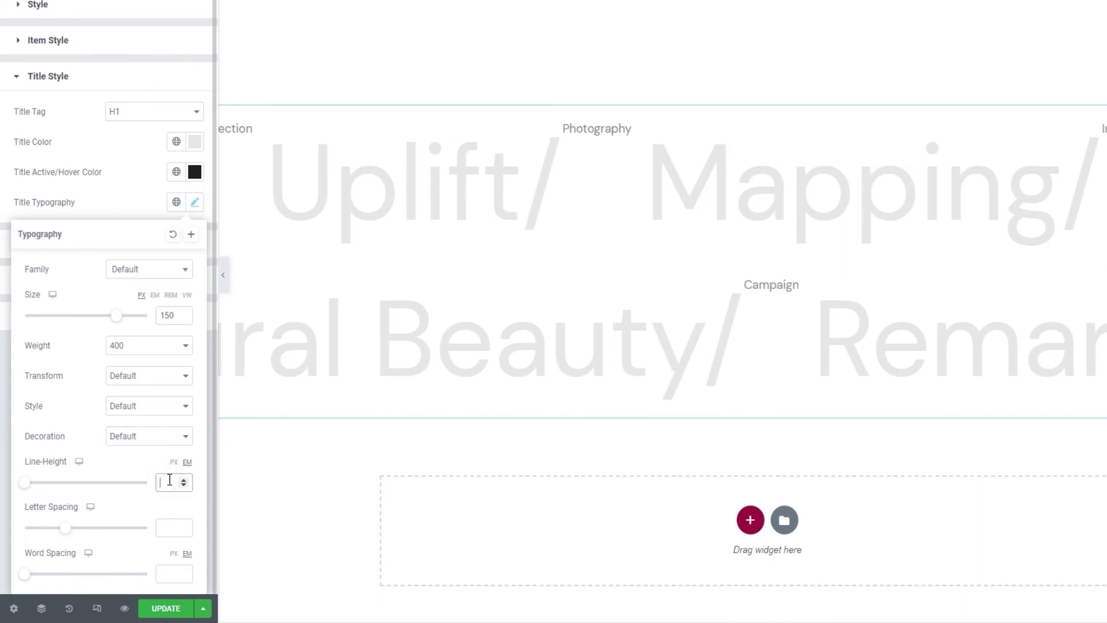
type("1")
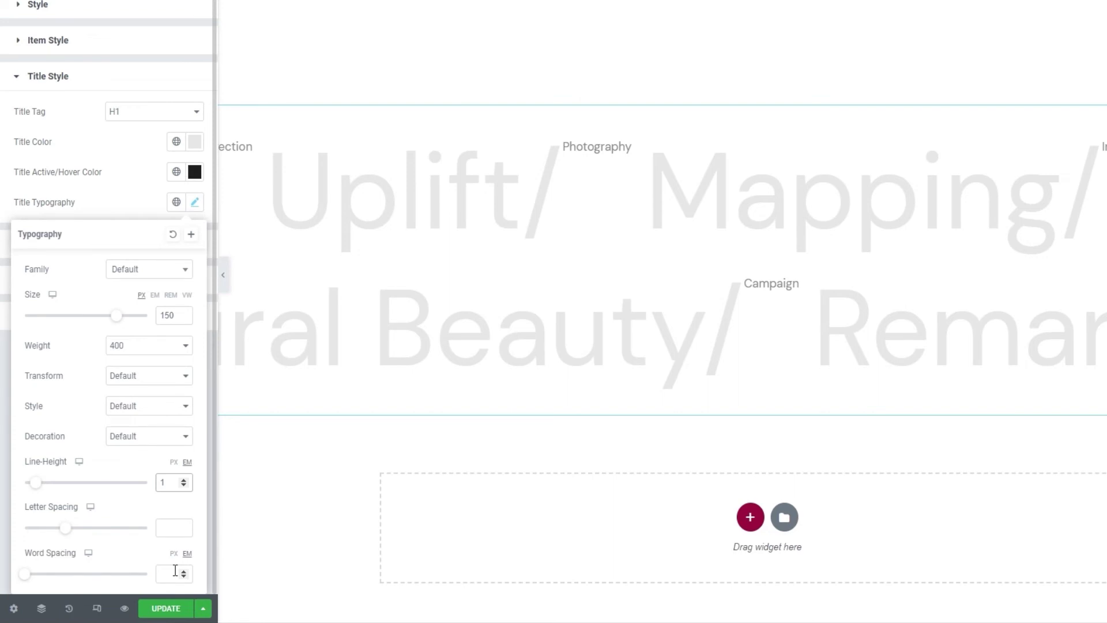
left_click(130, 204)
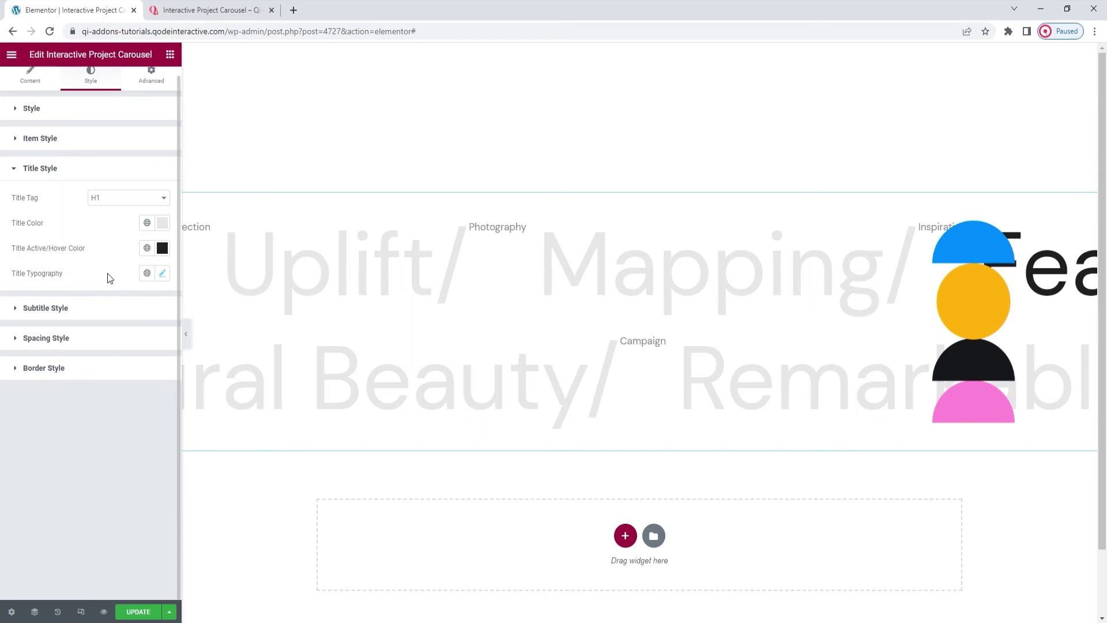
left_click(103, 308)
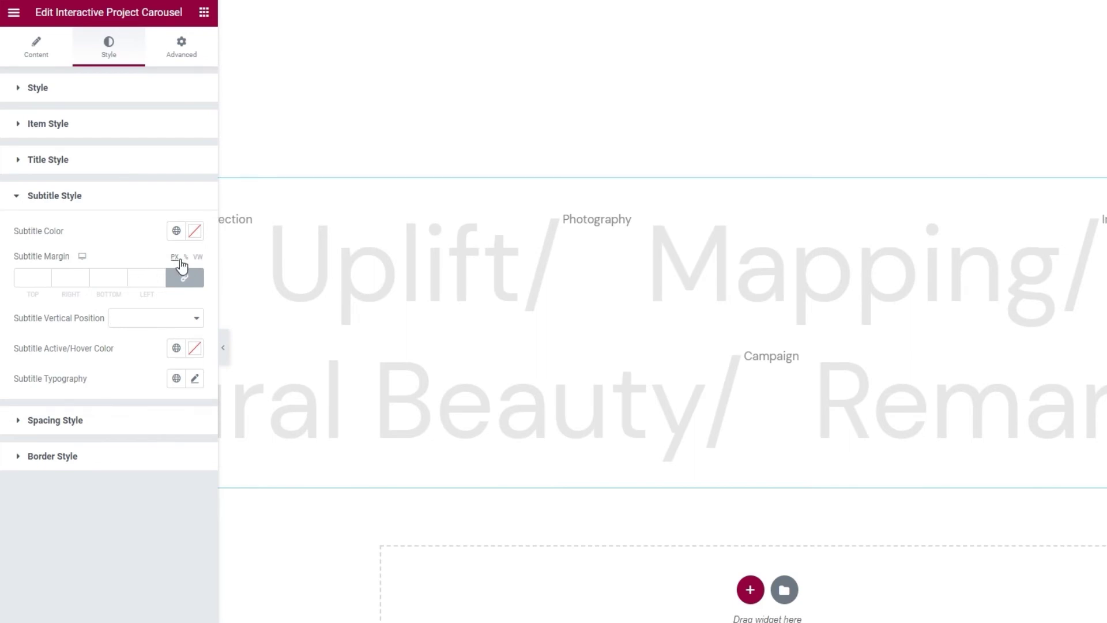
- Set the subtitle colour to light grey #e7e7e7
left_click(194, 231)
left_click_drag(170, 287, 94, 283)
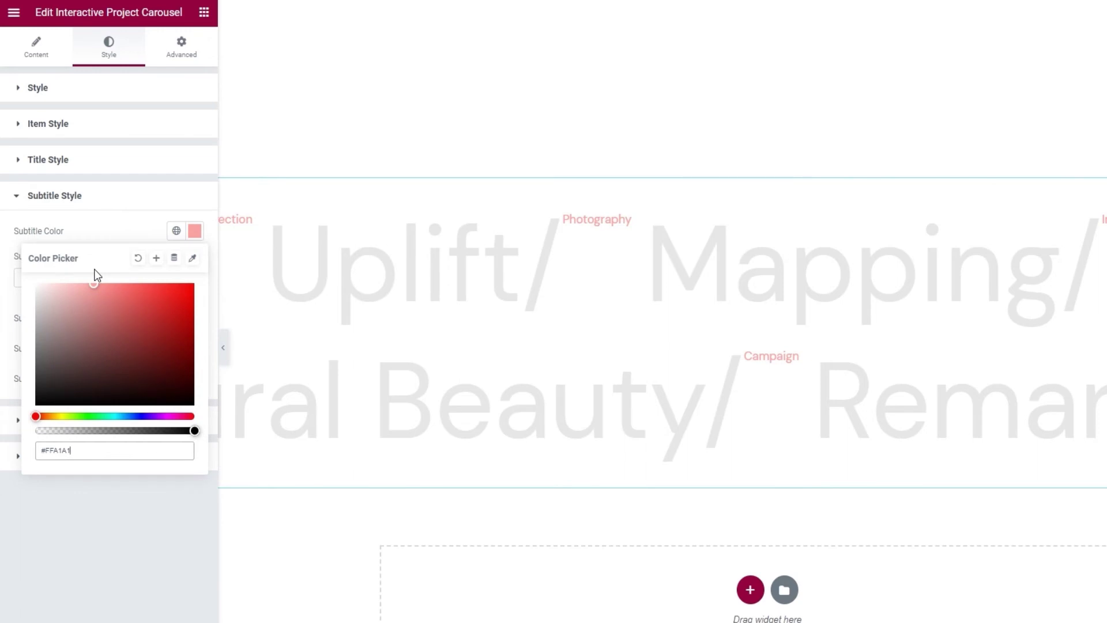
triple_click(93, 450)
type("#e7e7e7")
left_click(124, 226)
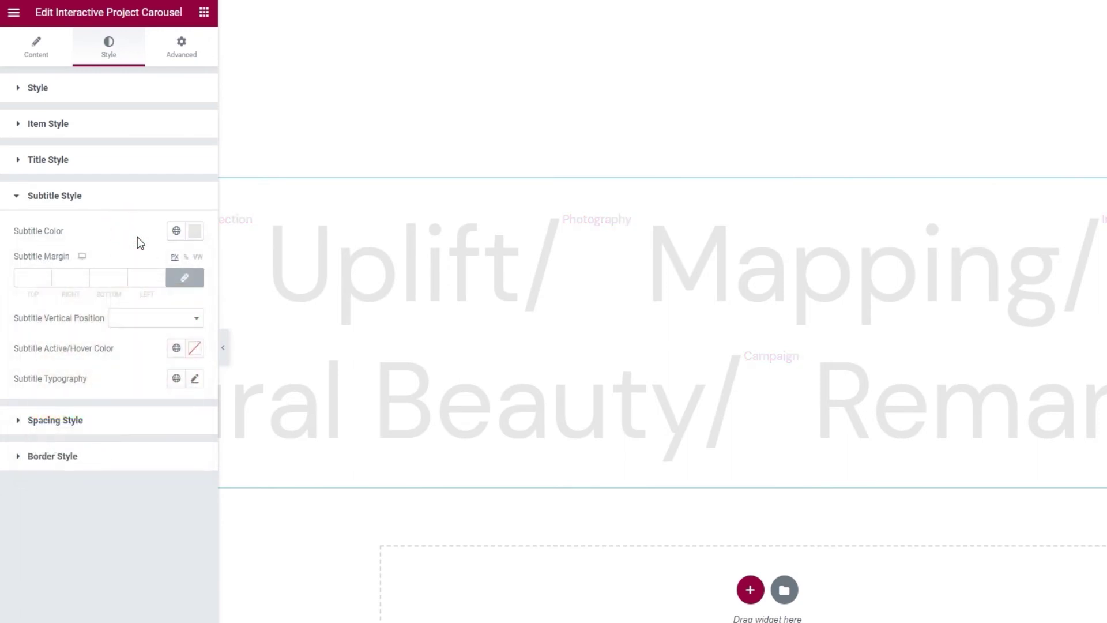
- Unlink the subtitle margin and set it to 8 px top and 5 px left
left_click(46, 275)
left_click(45, 275)
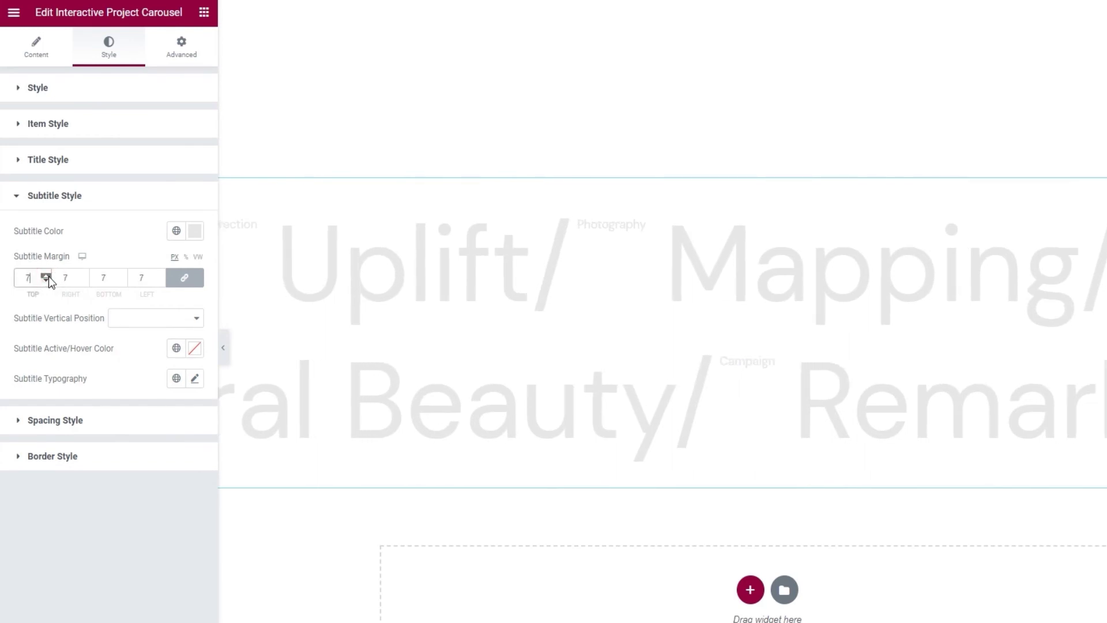
left_click(46, 276)
left_click(46, 275)
left_click(45, 276)
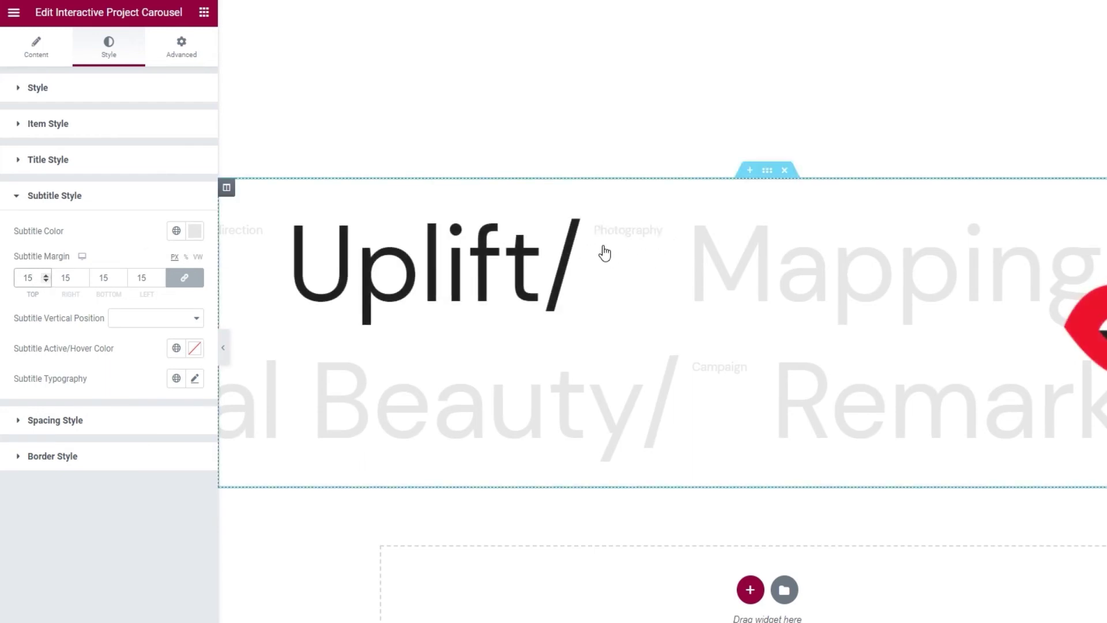
double_click(29, 277)
key("BackSpace")
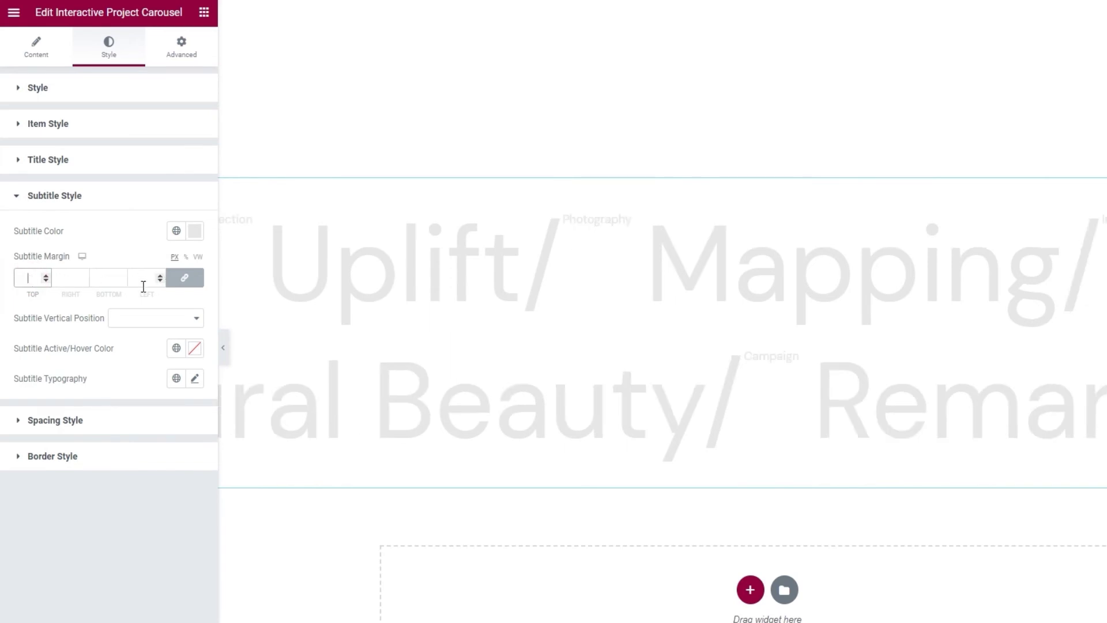
left_click(186, 283)
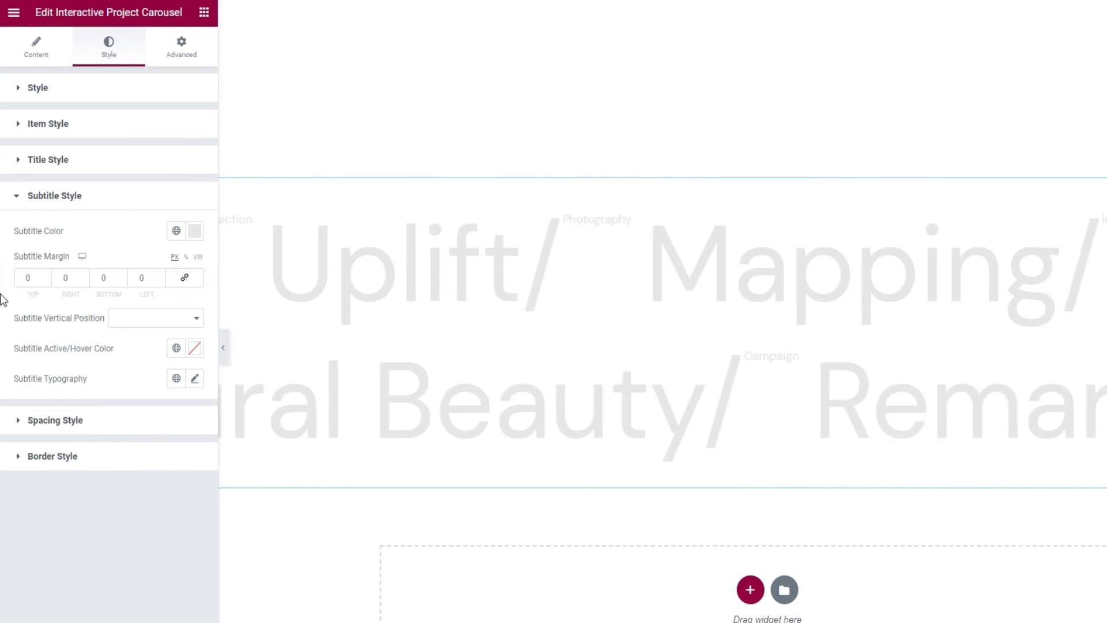
double_click(29, 277)
type("8")
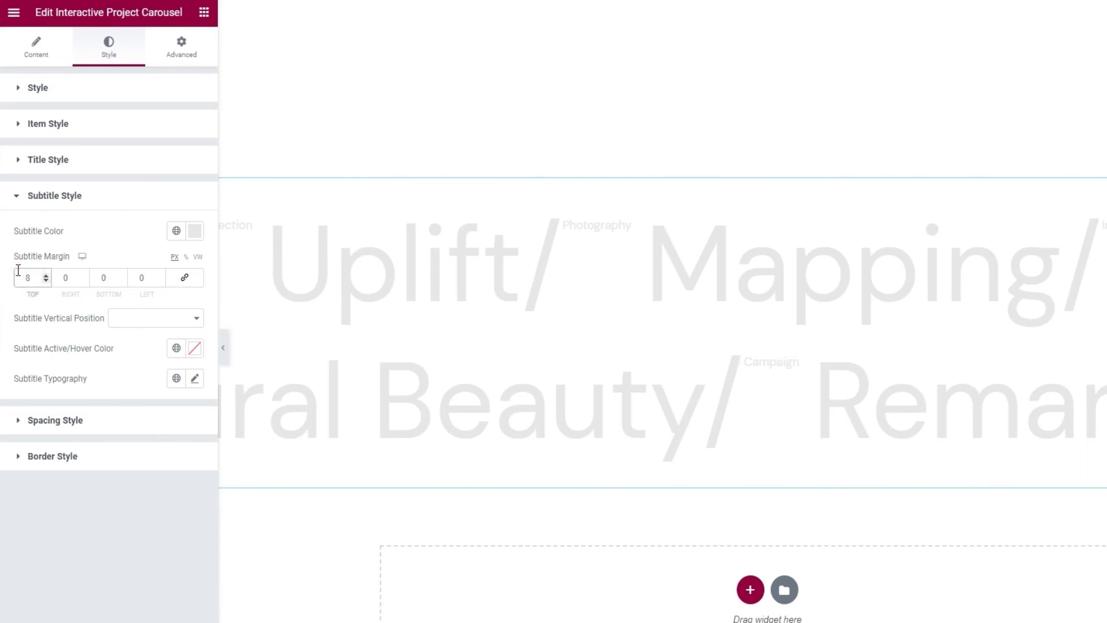
double_click(138, 278)
type("5")
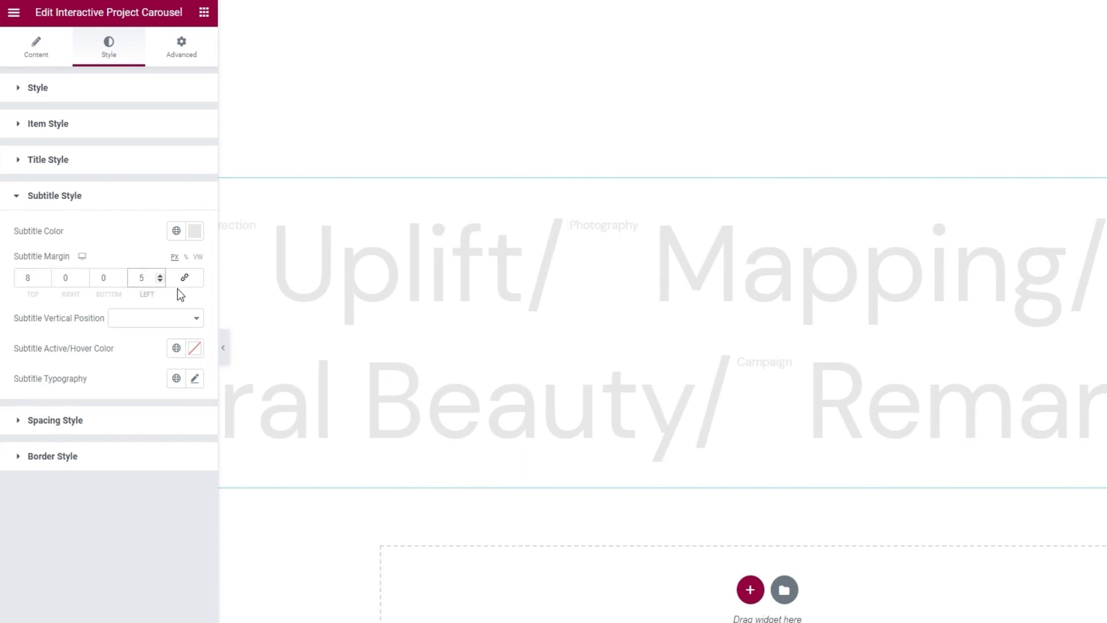
left_click(163, 319)
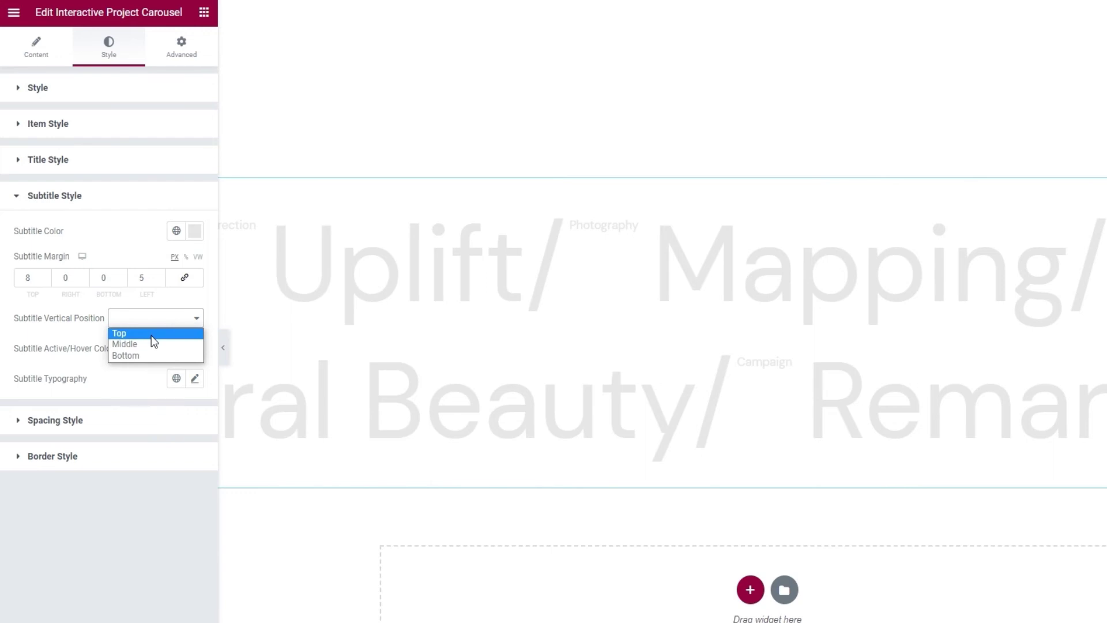
- Try Middle and Bottom subtitle vertical positions, then keep it at Top
left_click(147, 344)
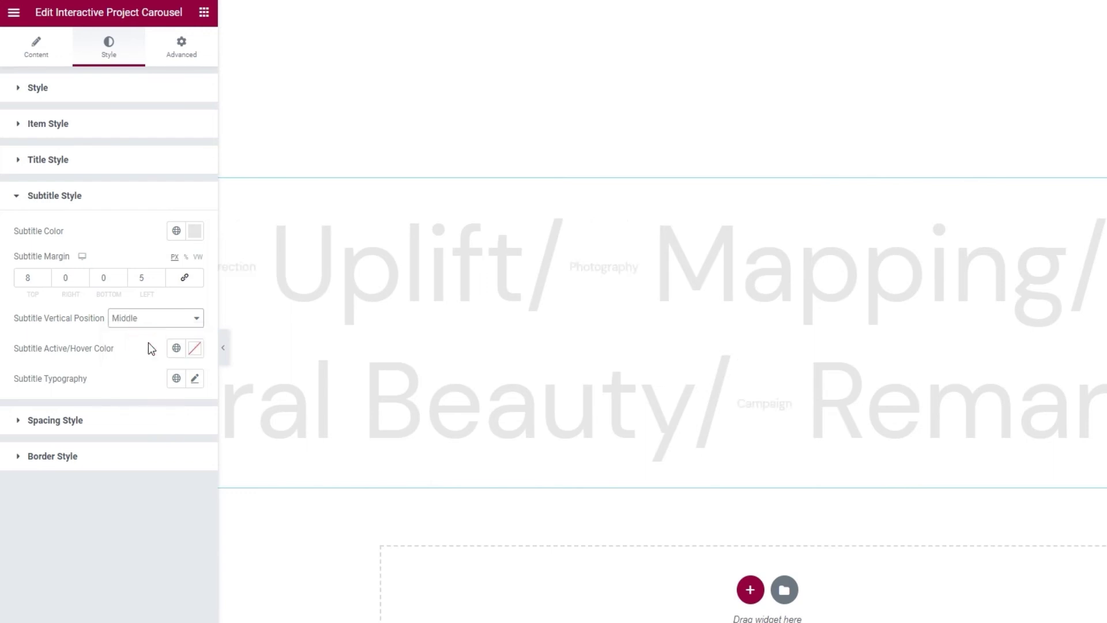
left_click(148, 318)
left_click(134, 356)
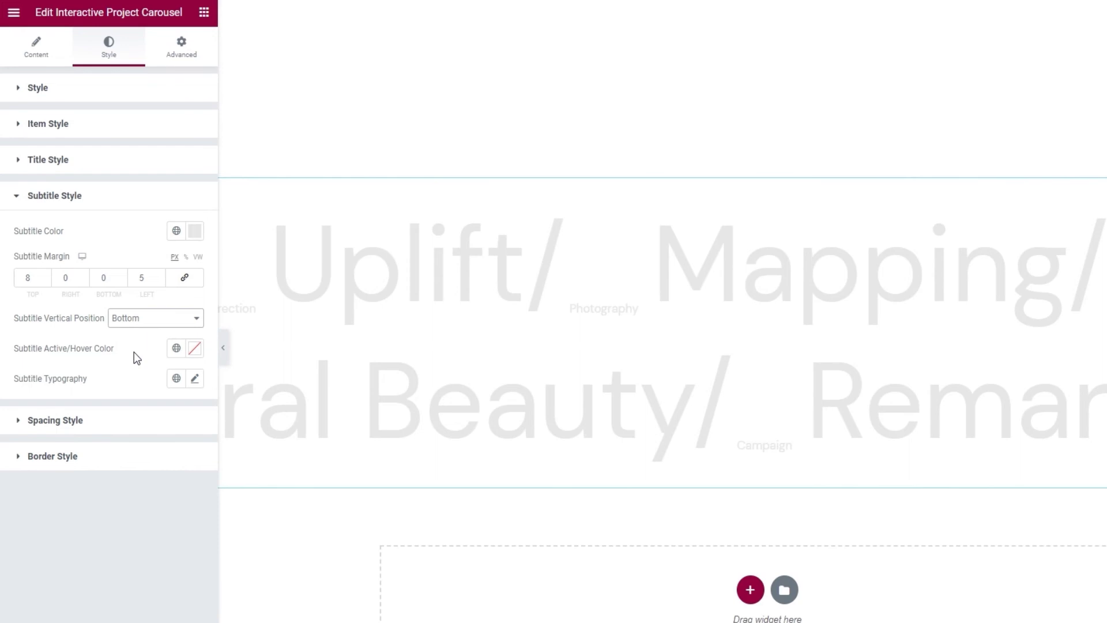
left_click(138, 319)
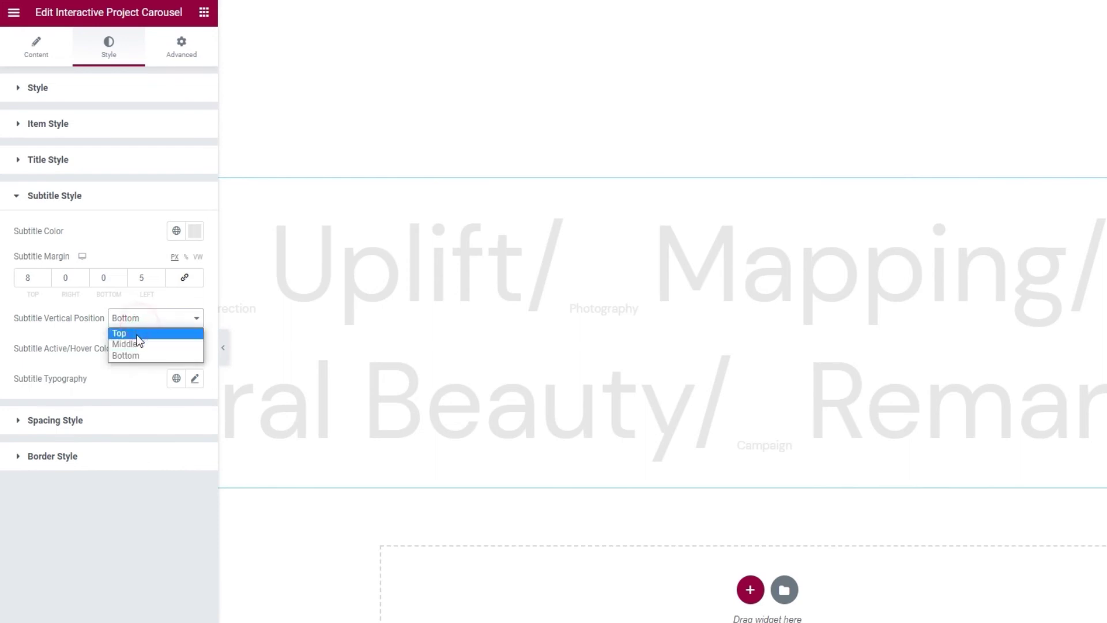
left_click(137, 332)
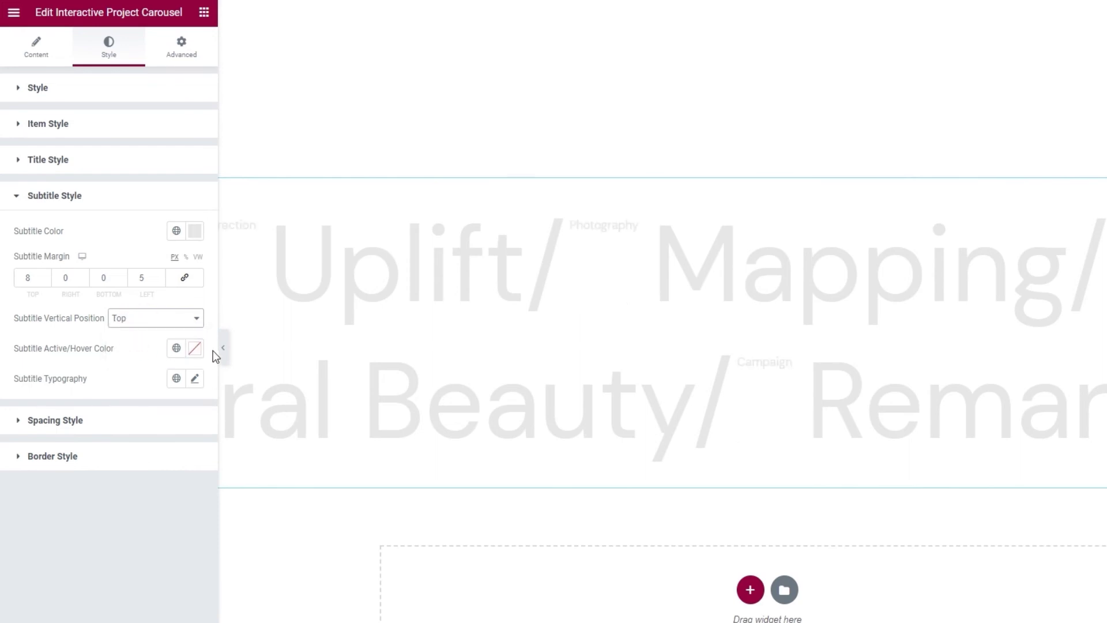
- Set the subtitle active/hover colour to #1e1e1e instead of pink #DD7777
left_click(195, 349)
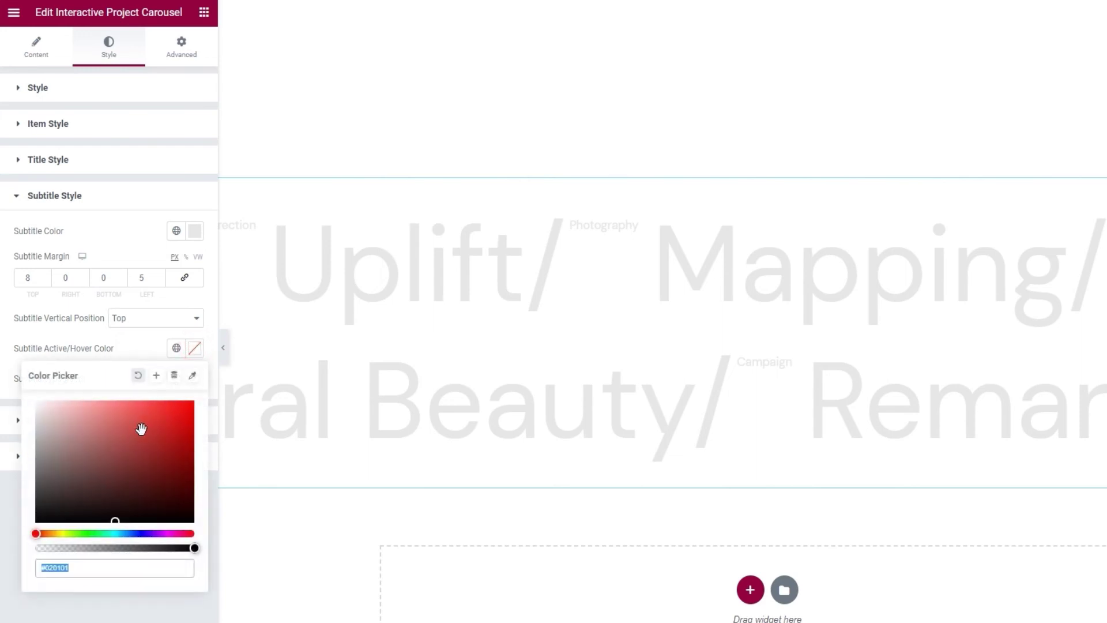
type("#DD7777")
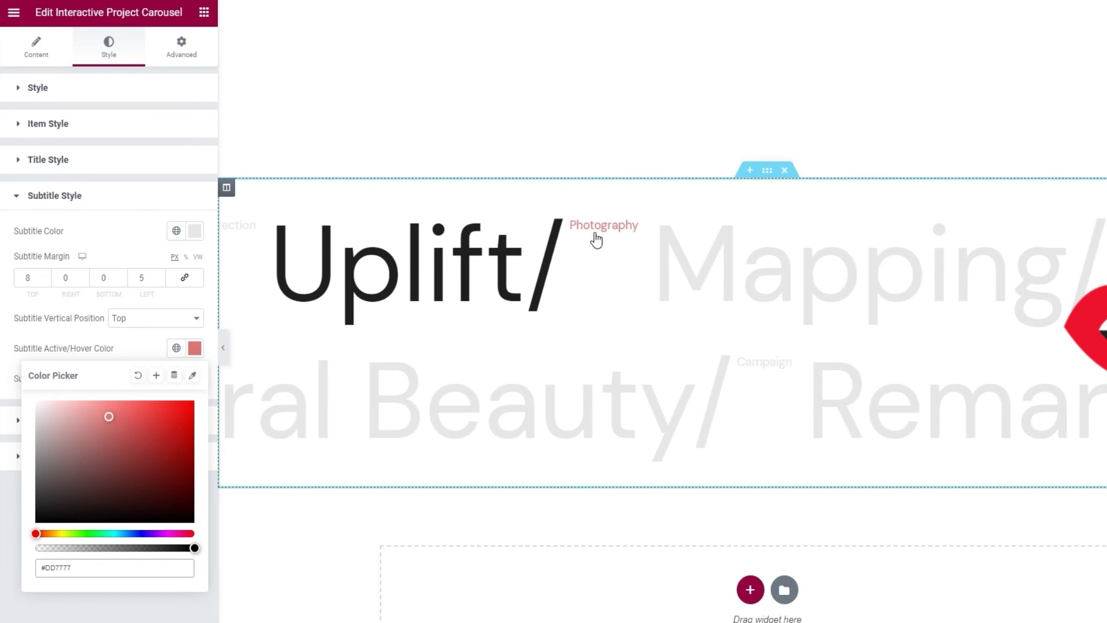
left_click(127, 571)
double_click(128, 572)
type("#1e1e1e")
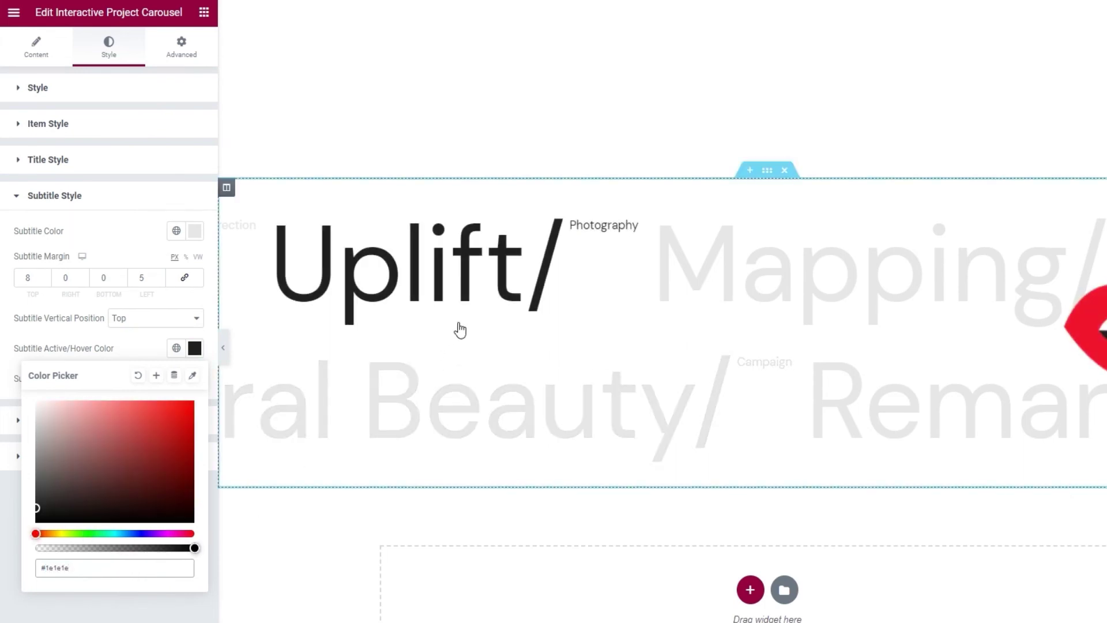
left_click(151, 346)
- Give the subtitle typography a 25 px size and 500 font weight
left_click(195, 380)
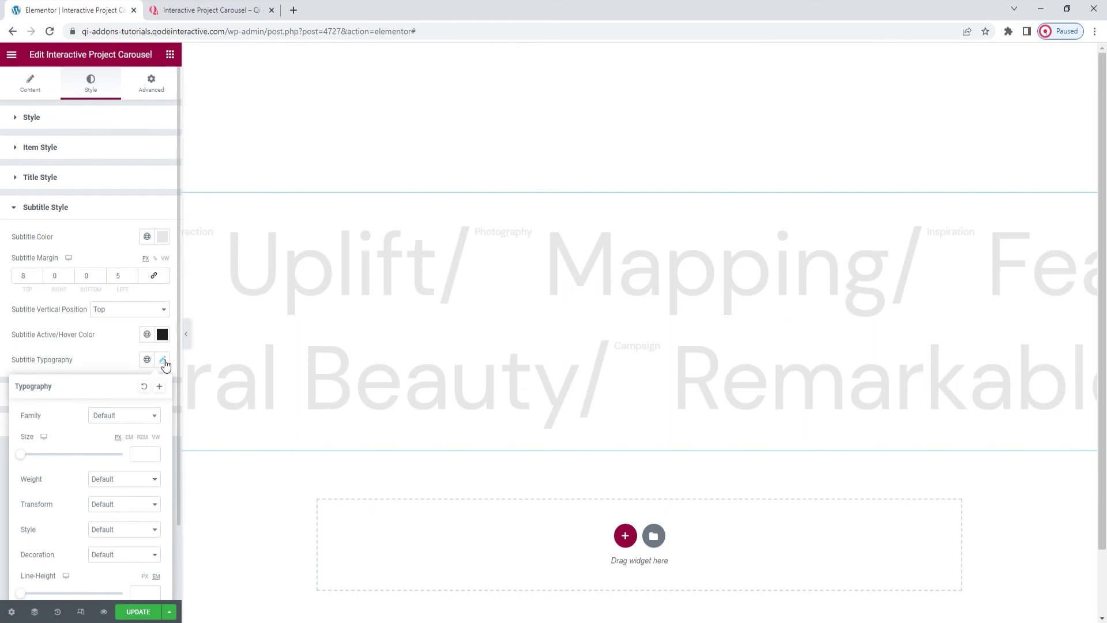
left_click(133, 447)
type("25")
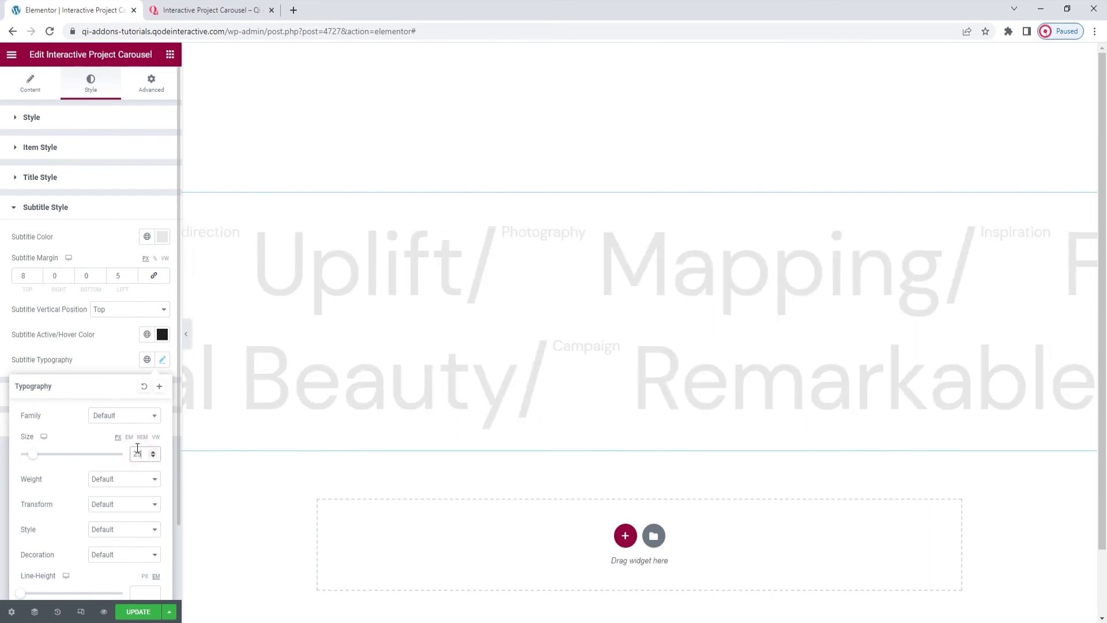
left_click(129, 481)
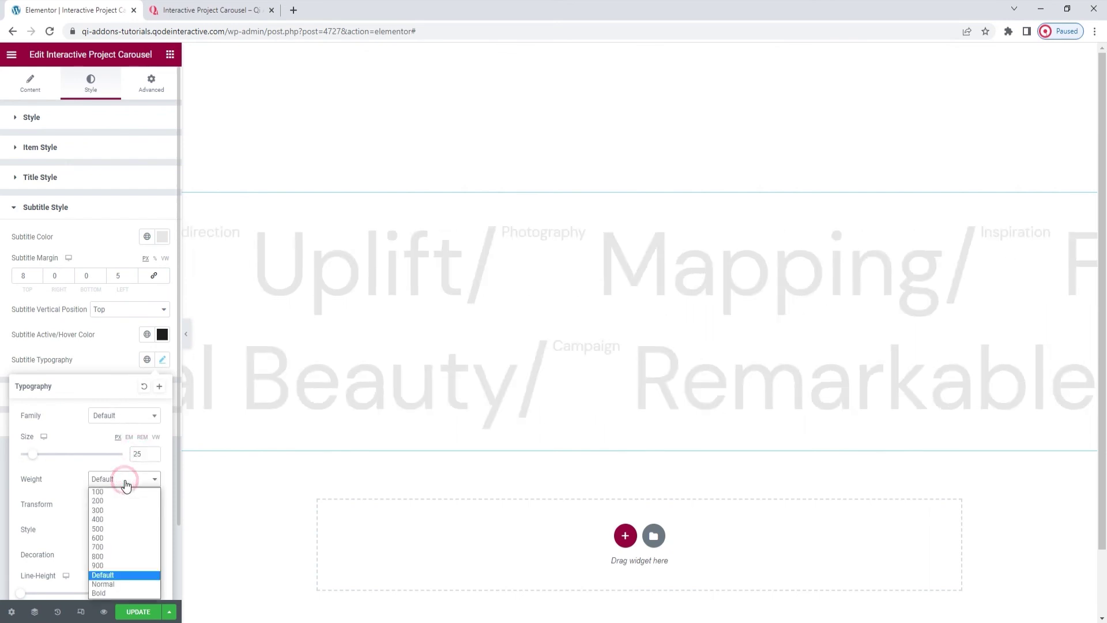
left_click(113, 529)
left_click(96, 359)
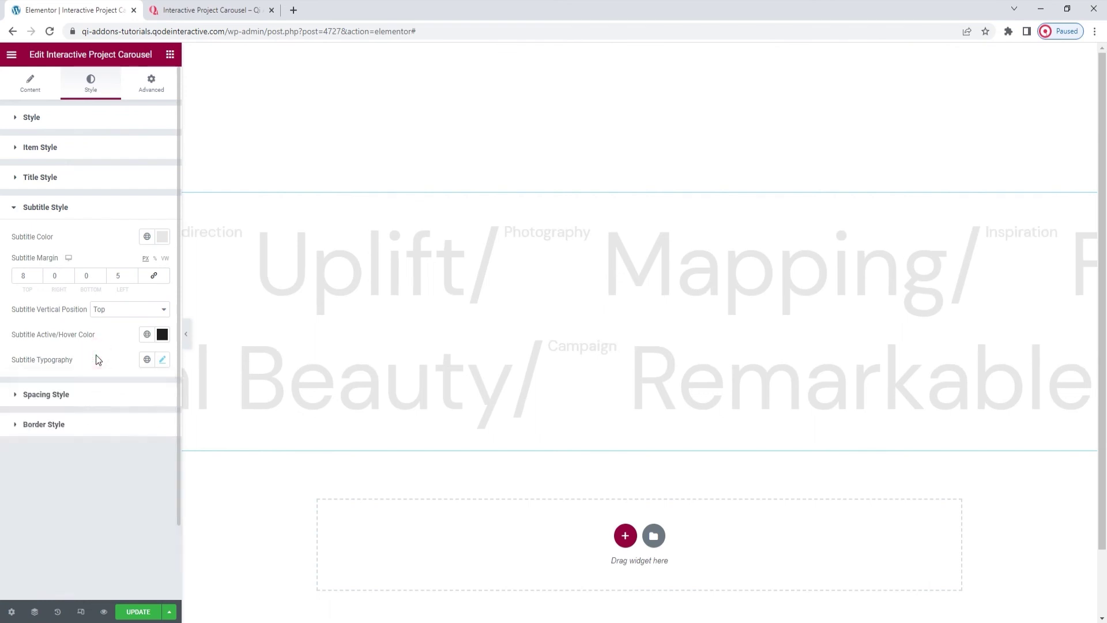
left_click(81, 394)
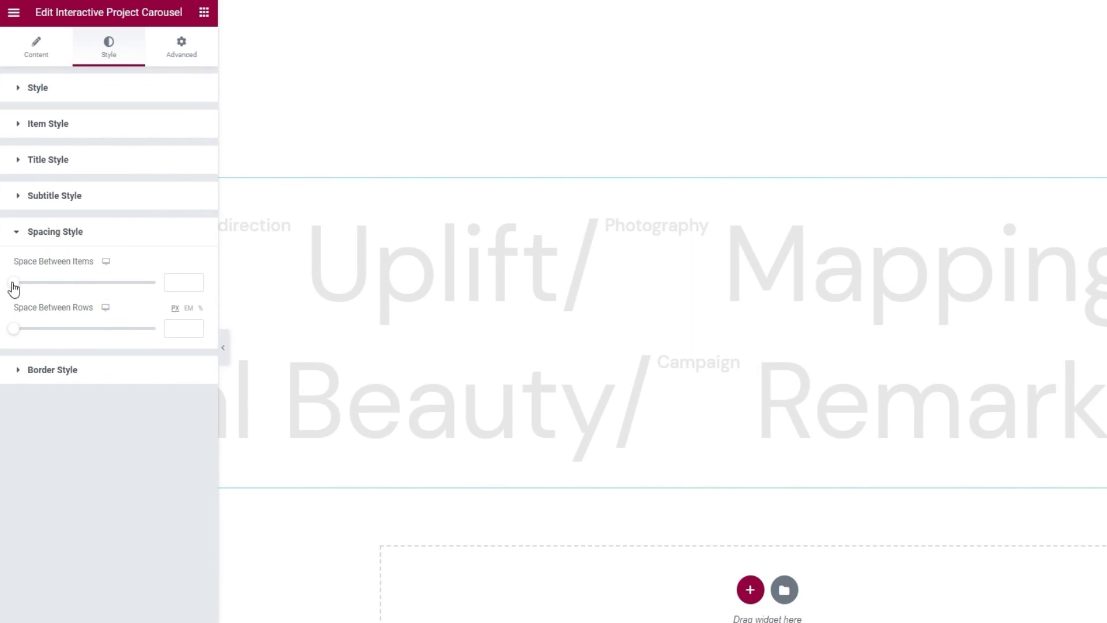
- Set Space Between Items and Space Between Rows to 25 each, then save the page
left_click_drag(14, 286, 51, 285)
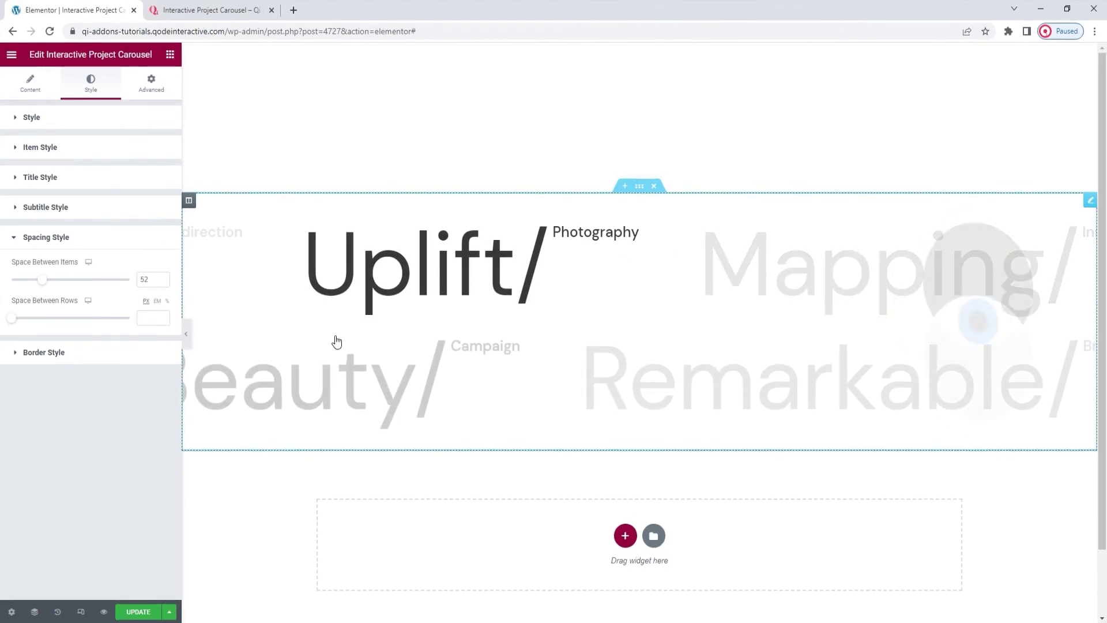
double_click(148, 279)
type("25")
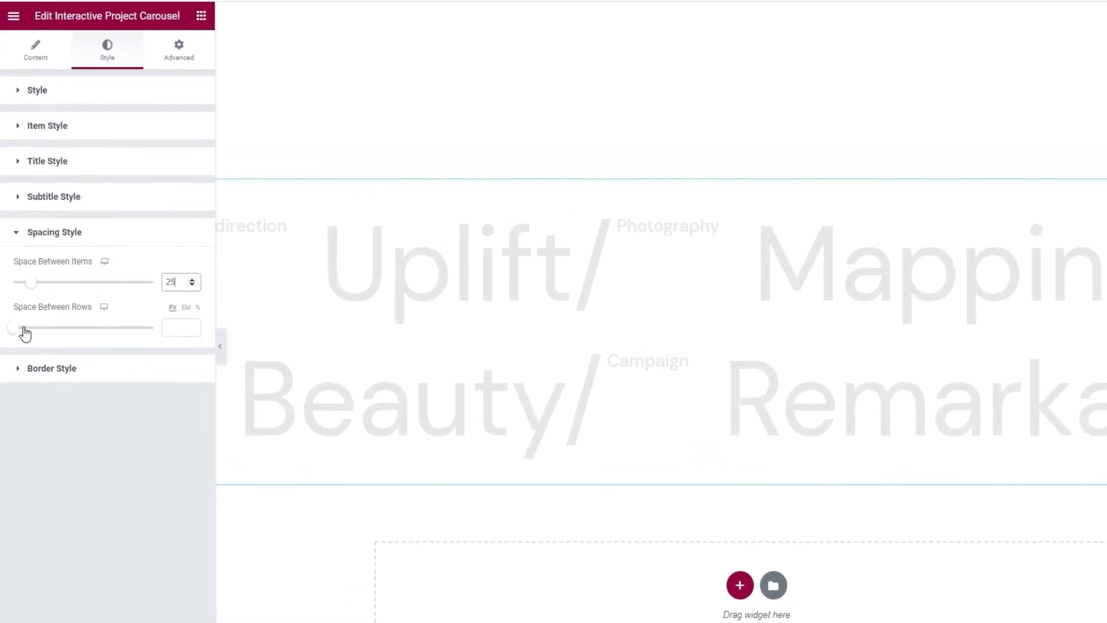
left_click_drag(15, 329, 75, 341)
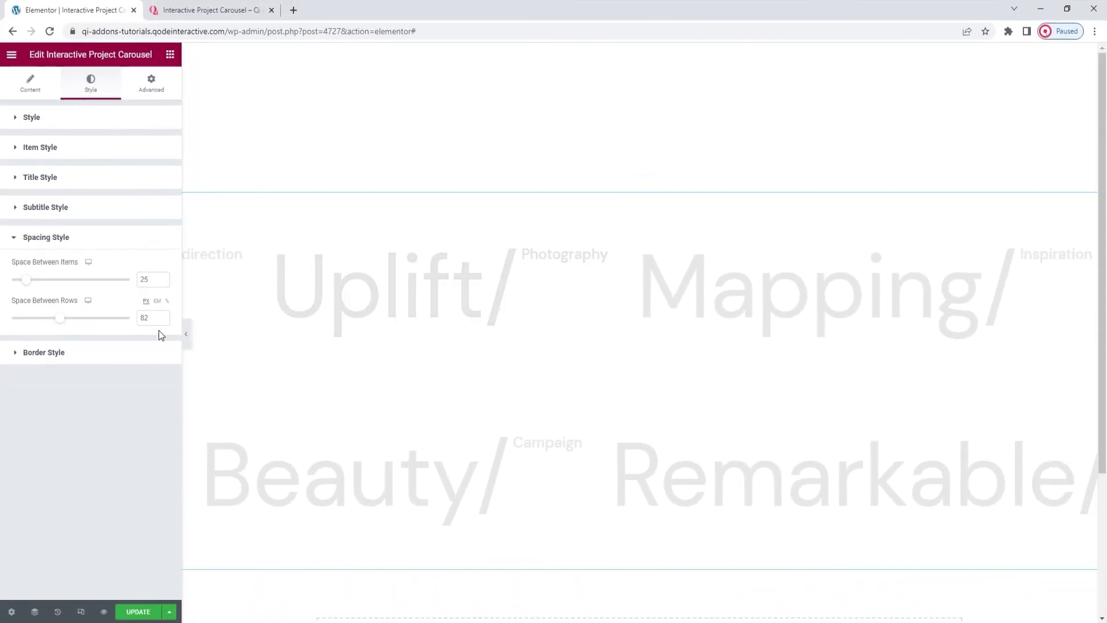
double_click(144, 317)
type("25")
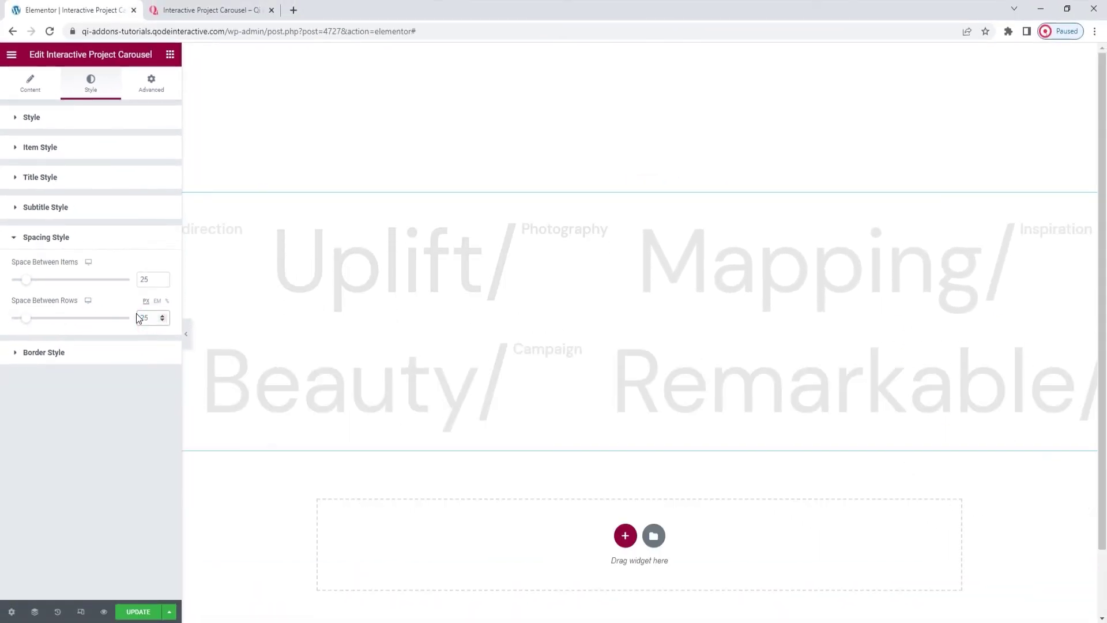
left_click(133, 410)
left_click(138, 611)
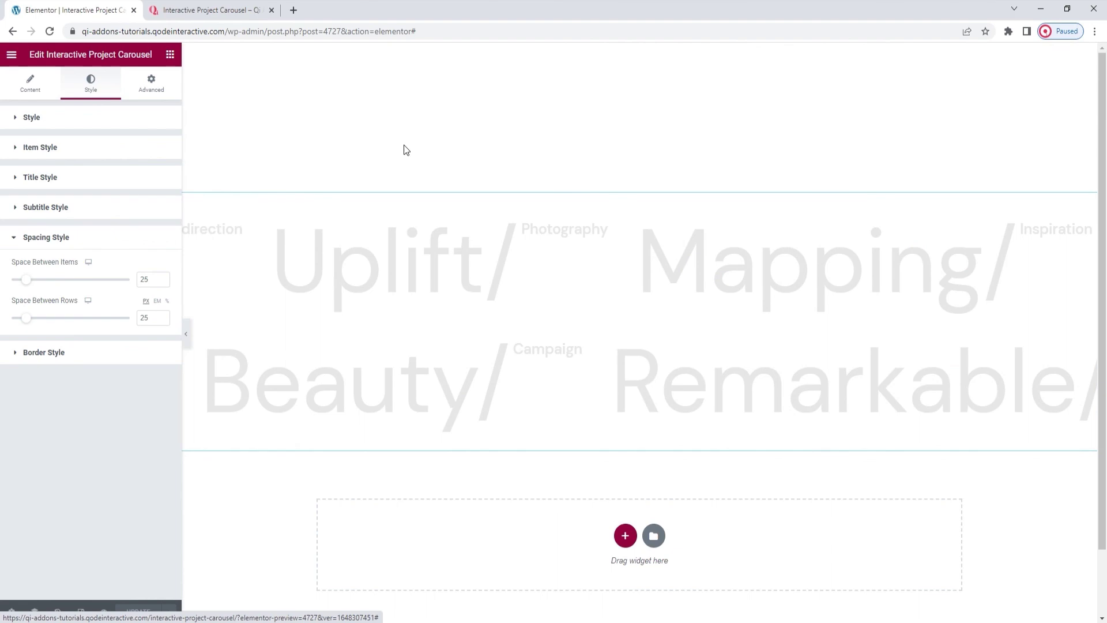
- Return to the Qi Interactive Project Carousel demo tab, jump to its top, and scroll toward the carousel
left_click(208, 10)
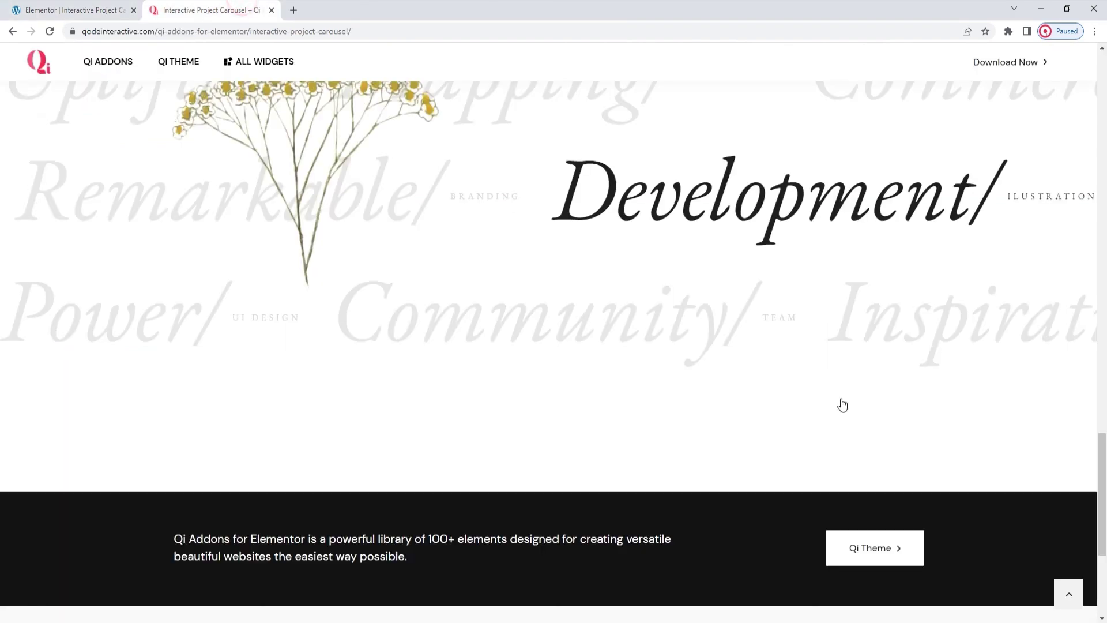
left_click(1072, 600)
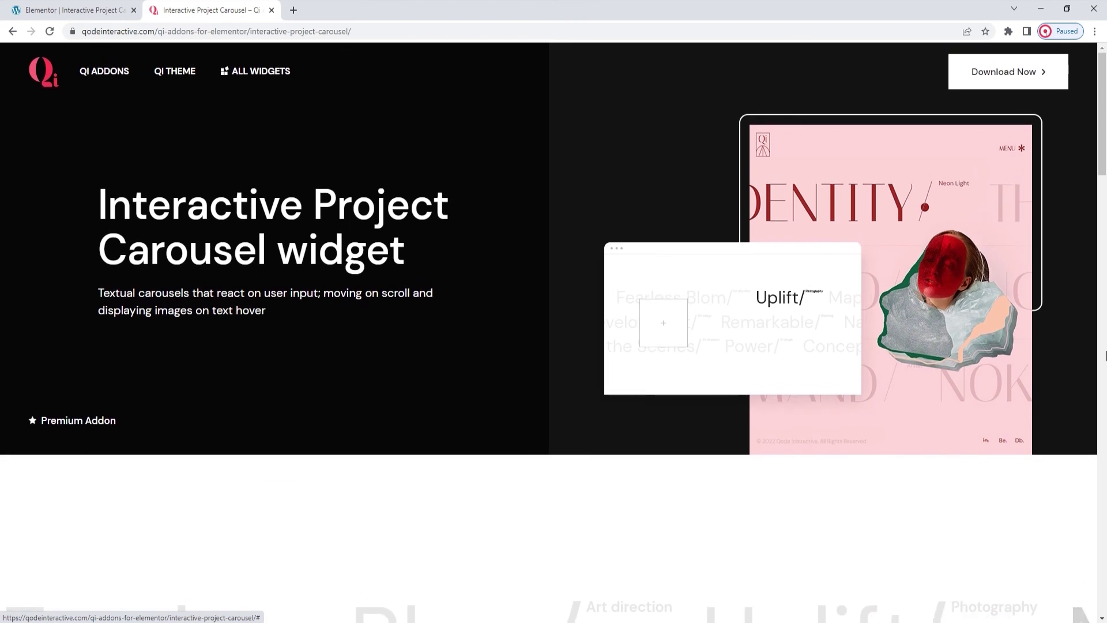
scroll(1105, 173, "down", 4)
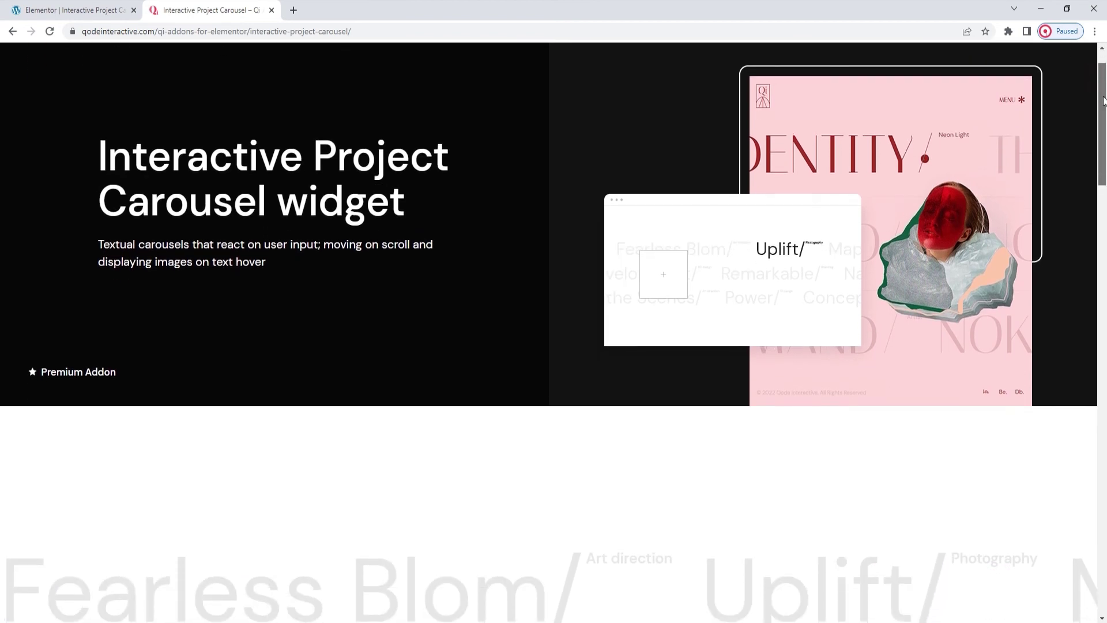